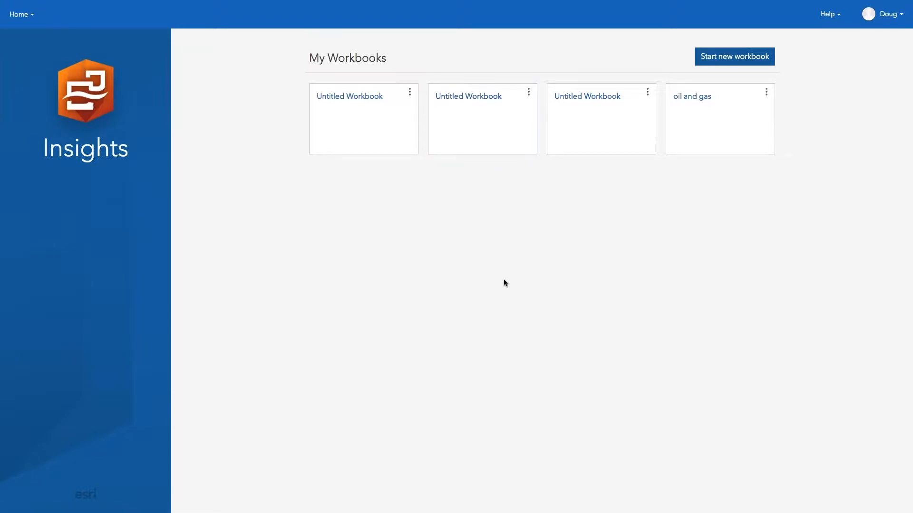
Start a new workbook and browse the organization's datasets available for adding to the page.
click(712, 59)
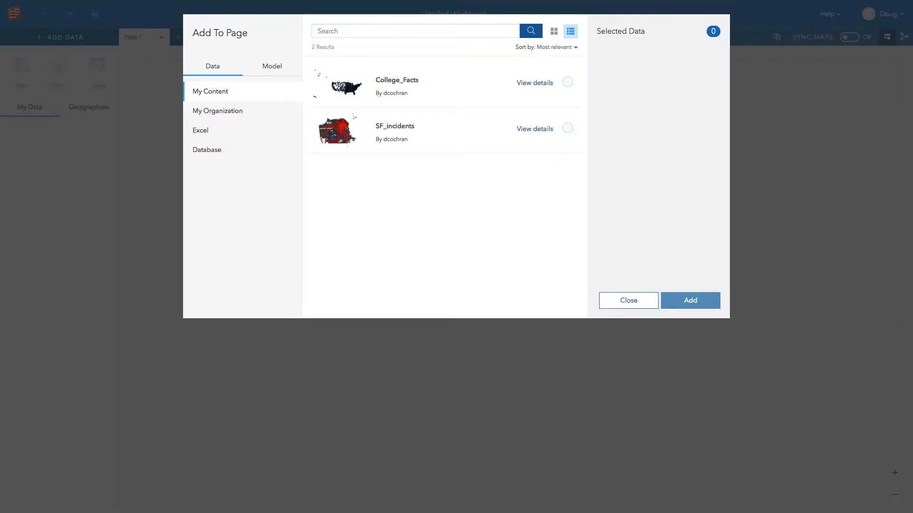
click(228, 114)
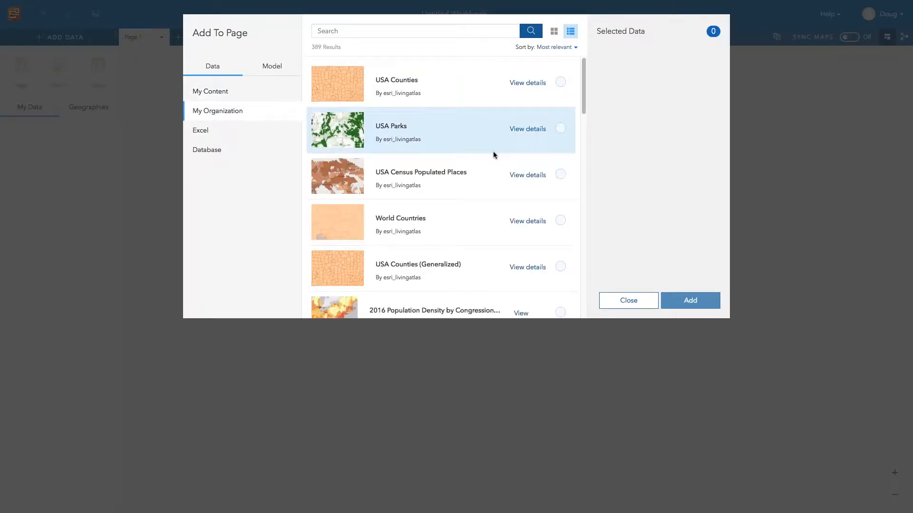
scroll(493, 151, down, 3)
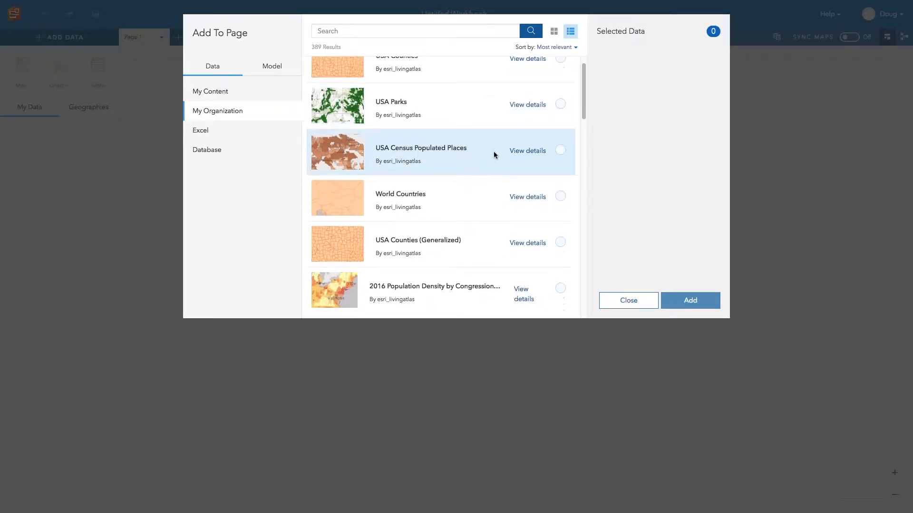
scroll(493, 151, down, 5)
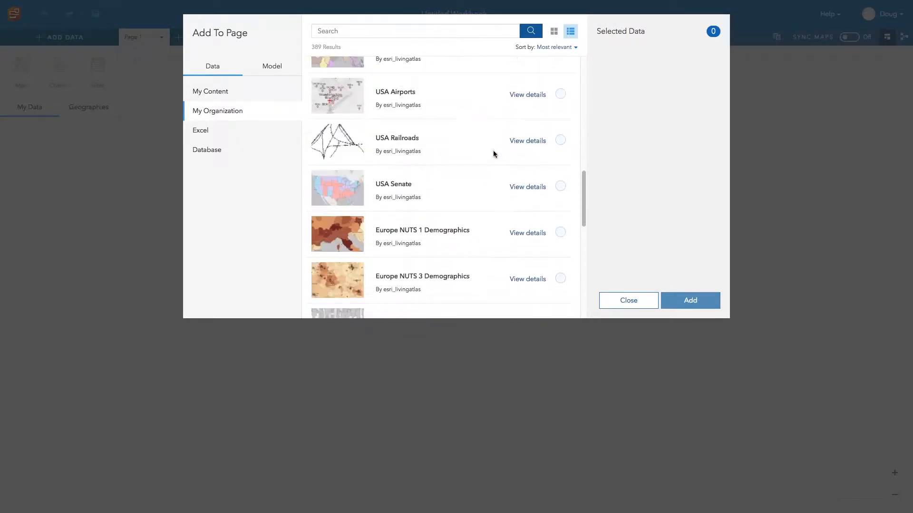
scroll(493, 151, down, 7)
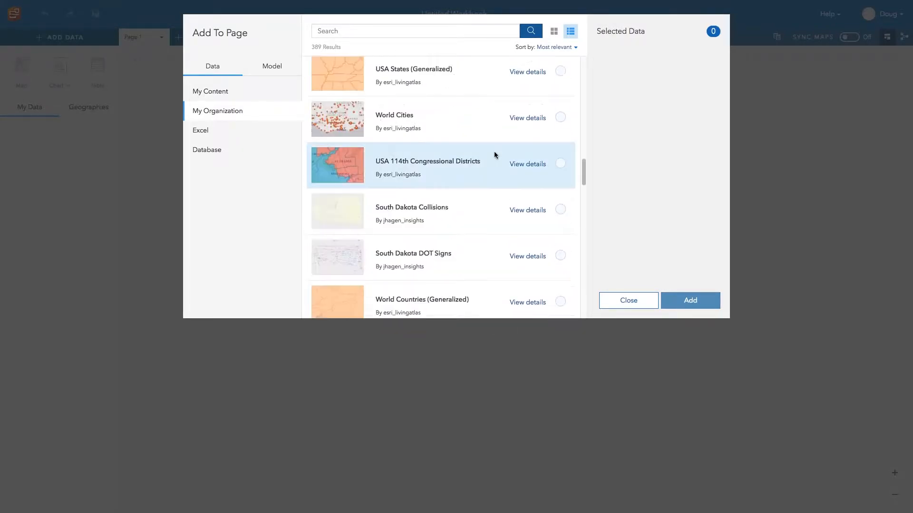
scroll(495, 152, down, 5)
scroll(495, 152, up, 8)
scroll(495, 151, up, 3)
Look at the Excel file upload and the new database connection options as data sources.
click(205, 132)
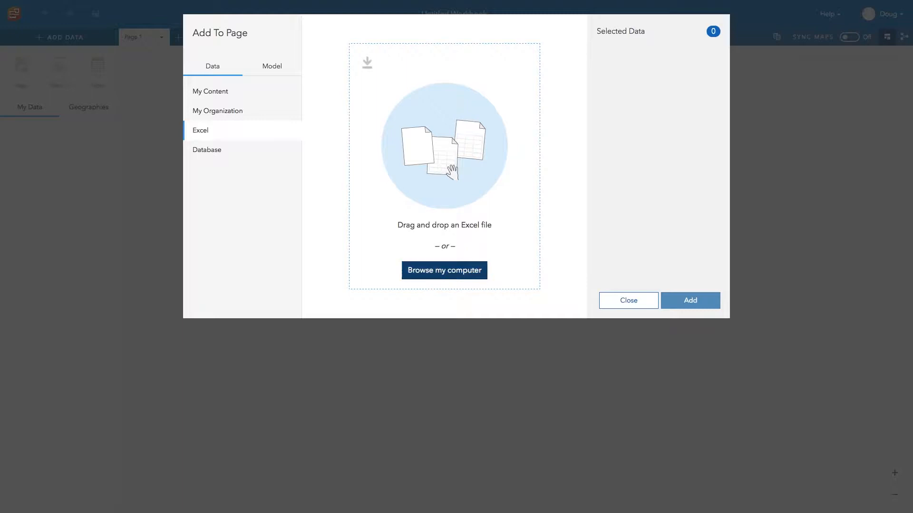
click(420, 271)
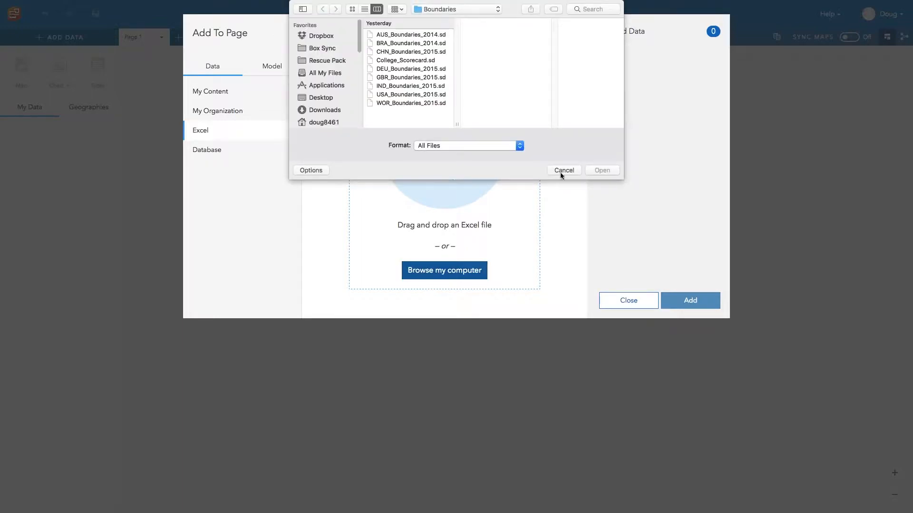
click(562, 171)
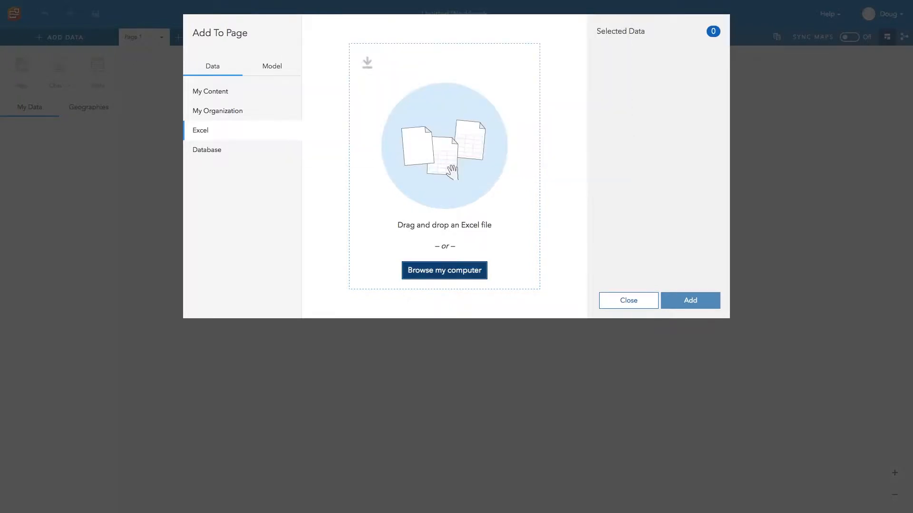
click(219, 150)
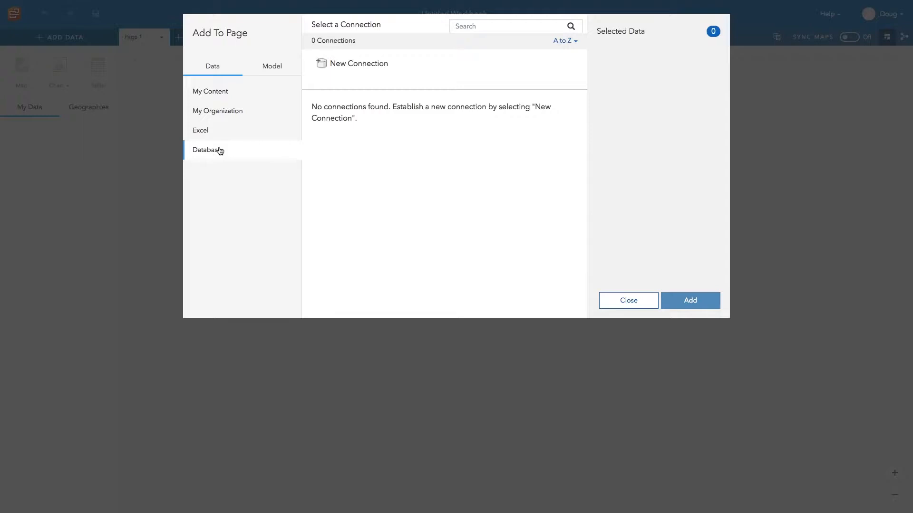
click(372, 67)
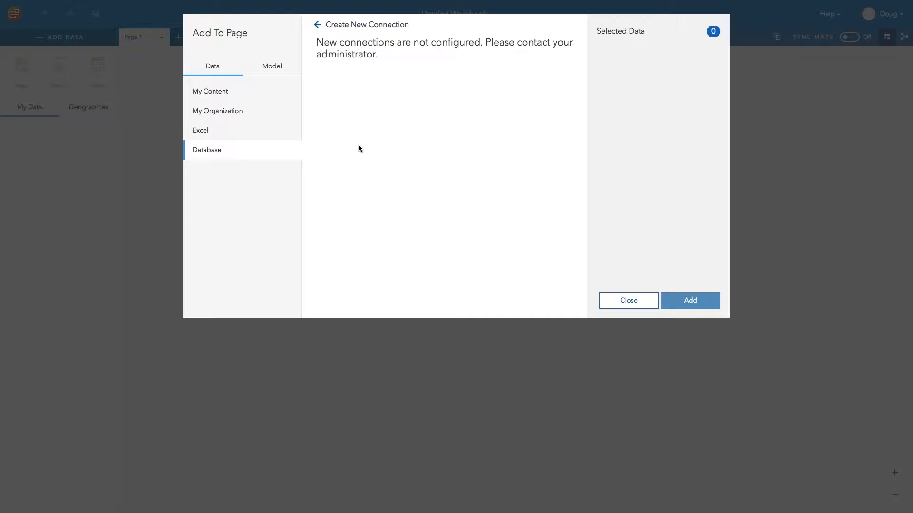
click(206, 134)
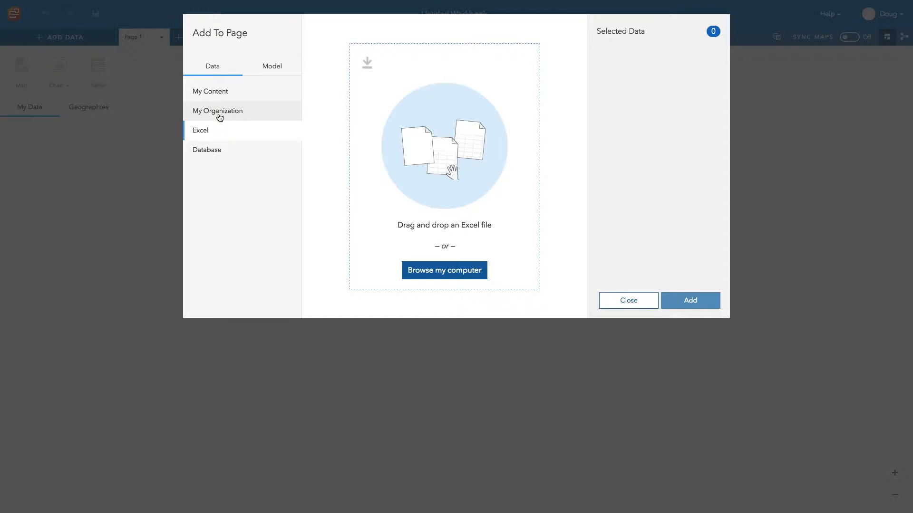
click(219, 116)
Add only the SF_RdAccidents layer of SF_incidents from My Content to the page, excluding its four other layers.
click(213, 95)
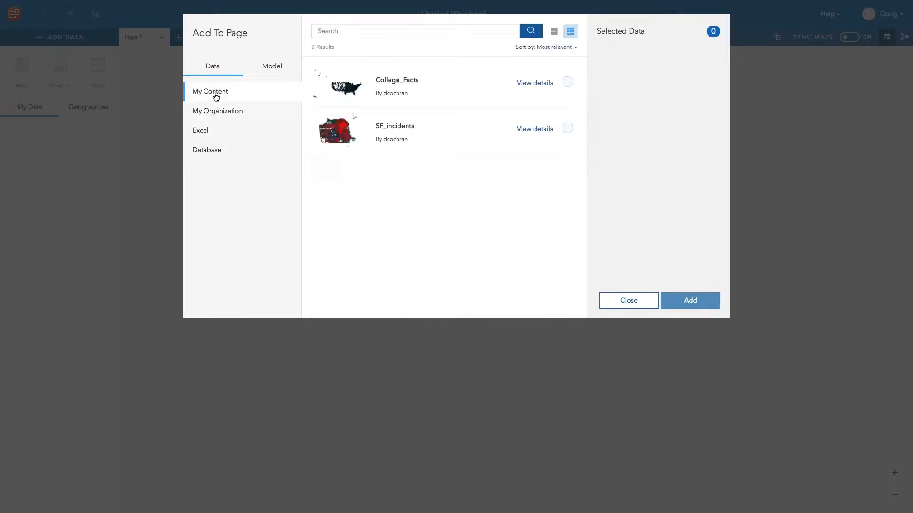
click(568, 128)
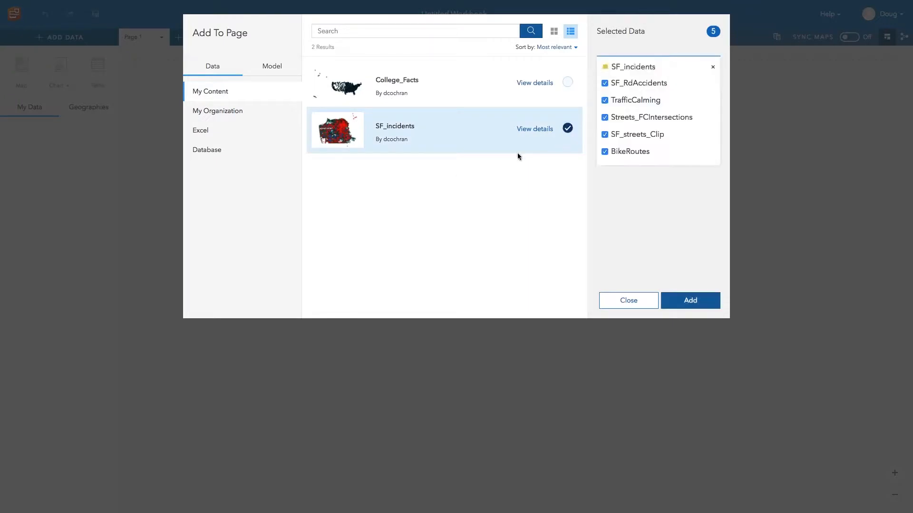
click(570, 82)
click(570, 84)
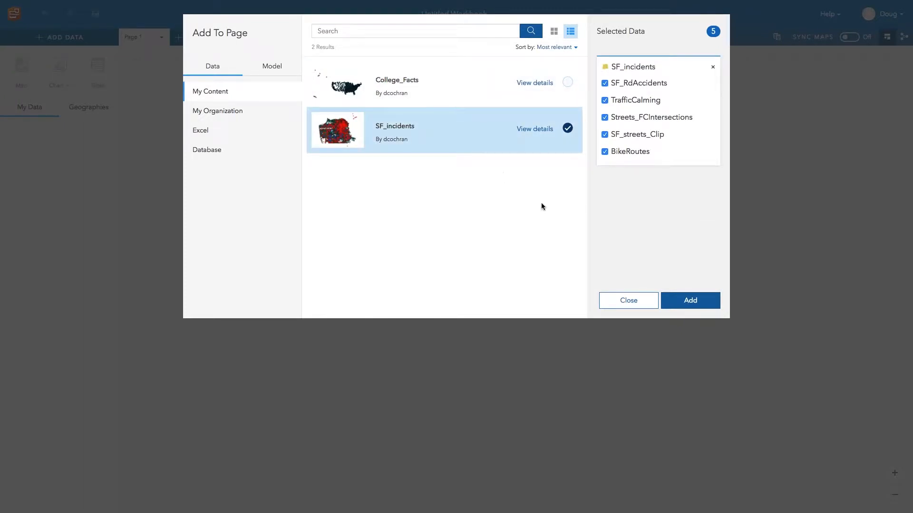
click(604, 152)
click(605, 134)
click(604, 118)
click(605, 100)
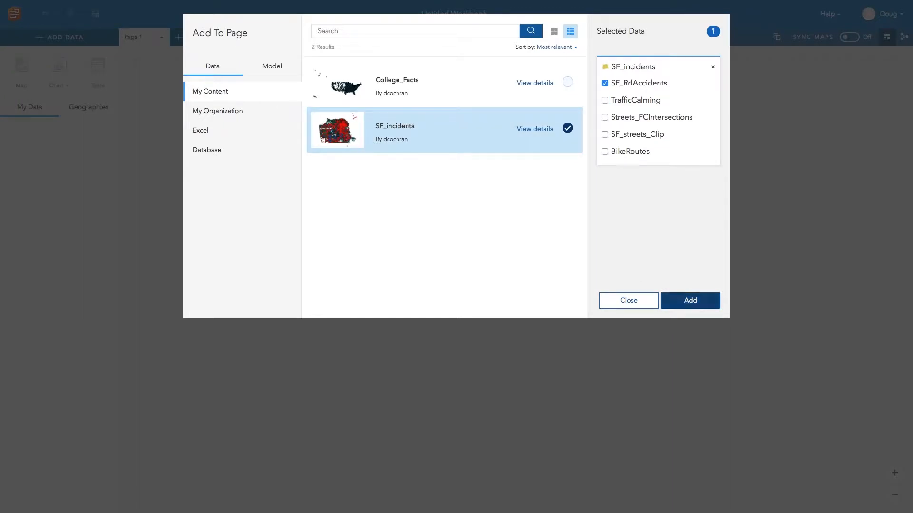
click(689, 302)
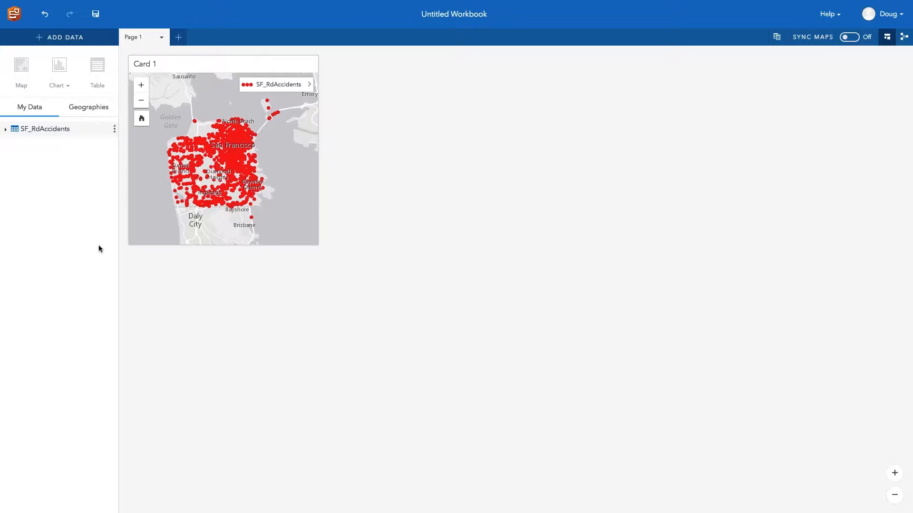
Expand the SF_RdAccidents dataset and look through its list of fields.
click(5, 129)
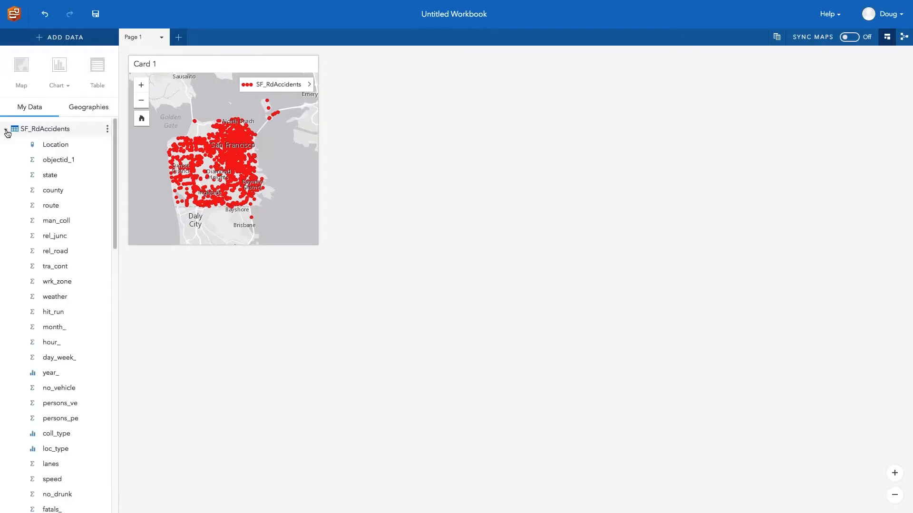
scroll(84, 319, down, 15)
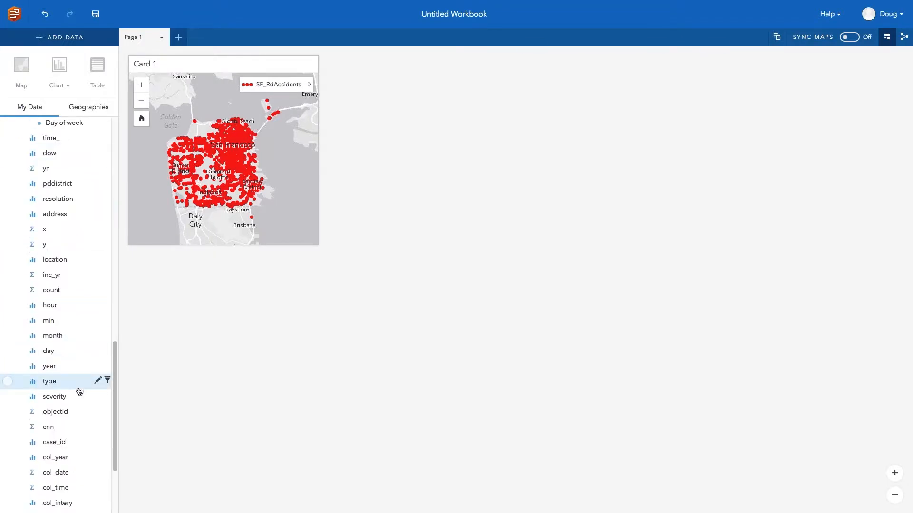
scroll(78, 392, up, 10)
scroll(78, 392, up, 5)
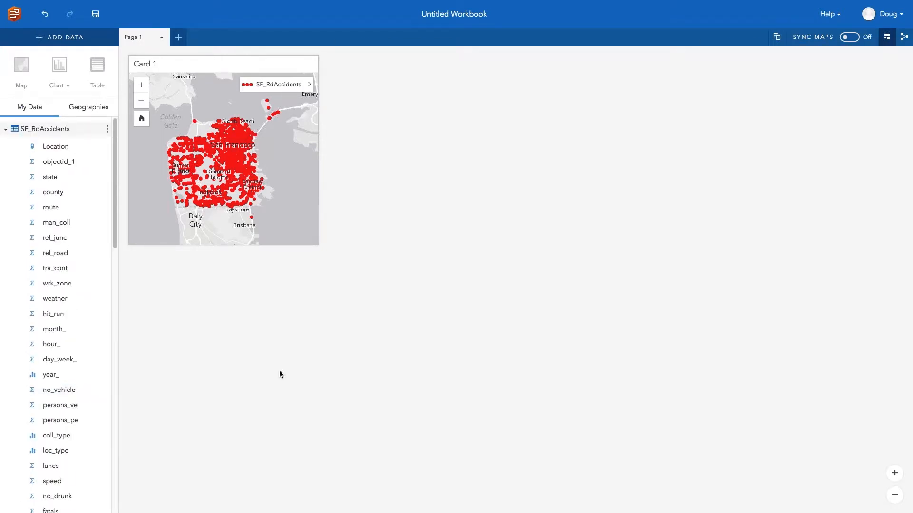
Rename the workbook as "SF Accidents".
click(461, 14)
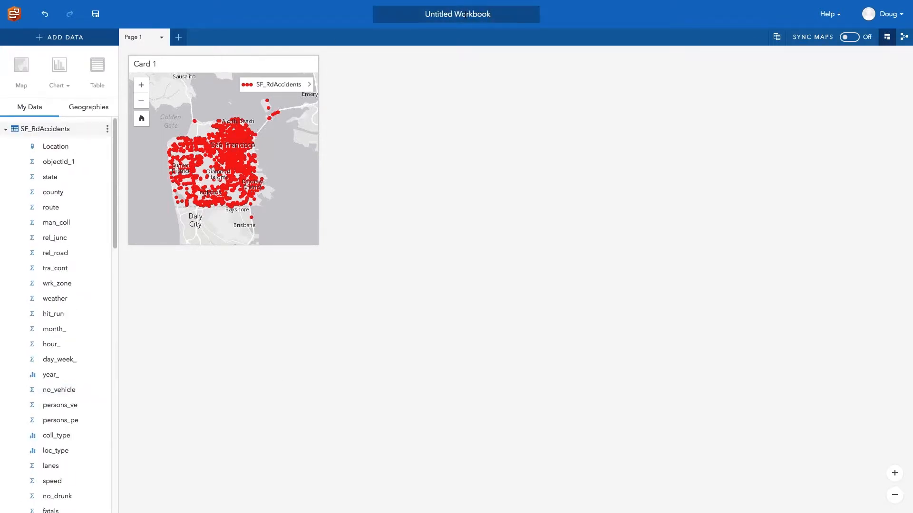
drag(492, 14, 390, 7)
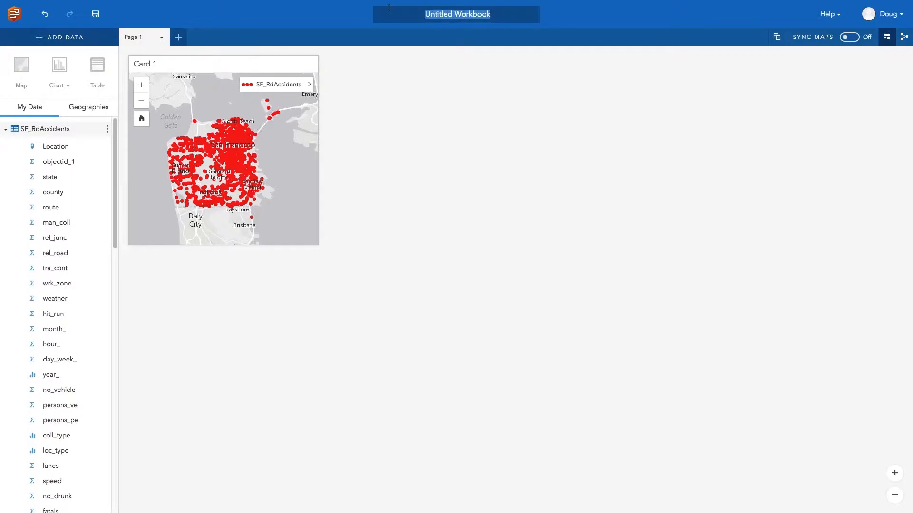
text(SF)
key(Home)
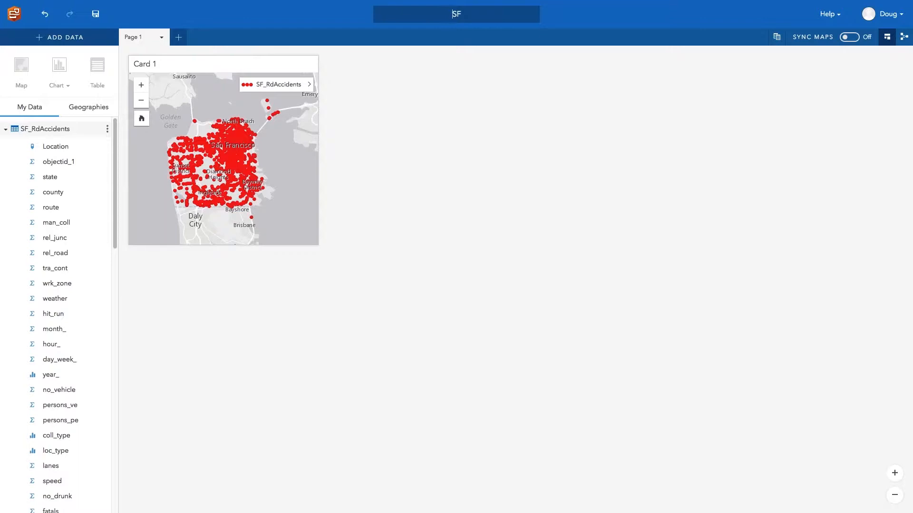
text(Accidents)
click(565, 169)
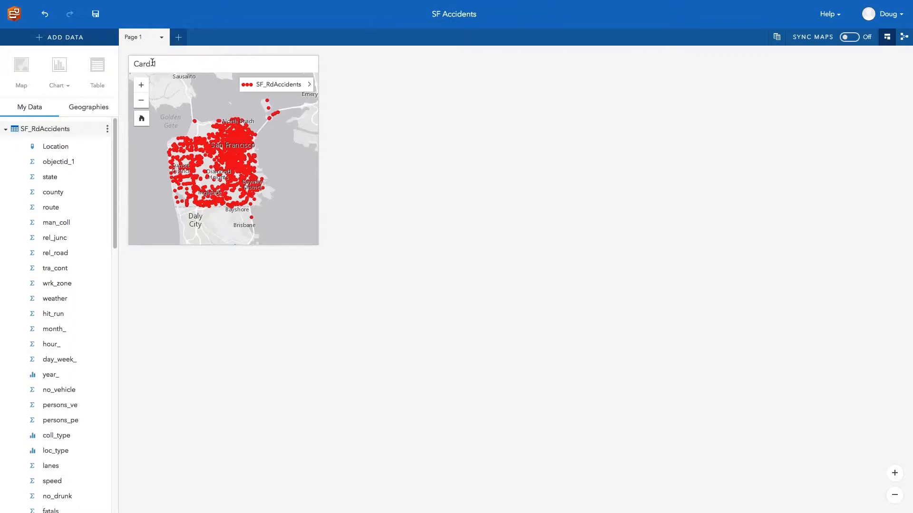
Retitle the map card as "SF Map".
click(131, 59)
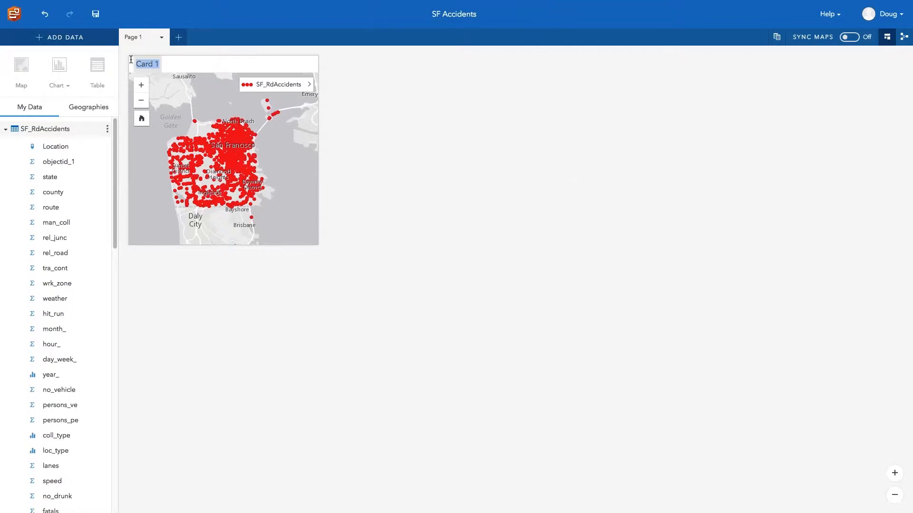
text(SF Map)
click(367, 191)
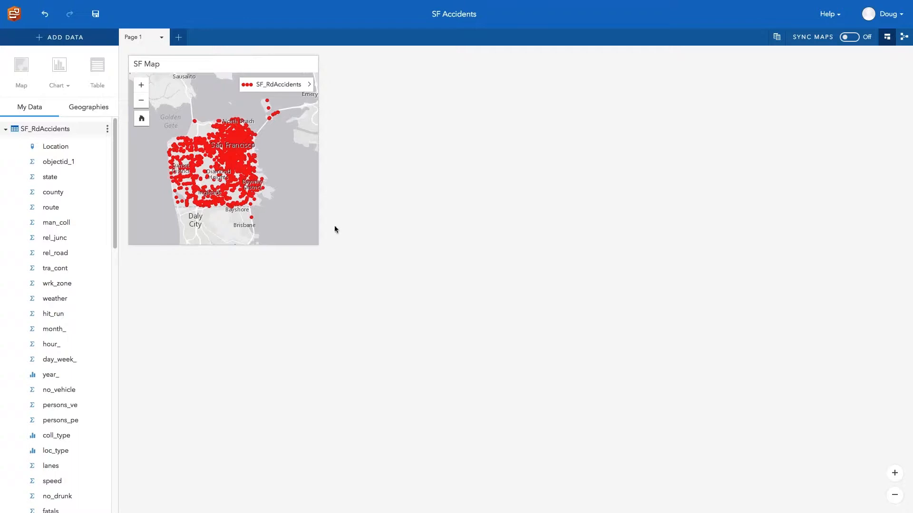
Widen the SF Map card and set its SF_RdAccidents layer's symbol type to Heat Map.
click(317, 203)
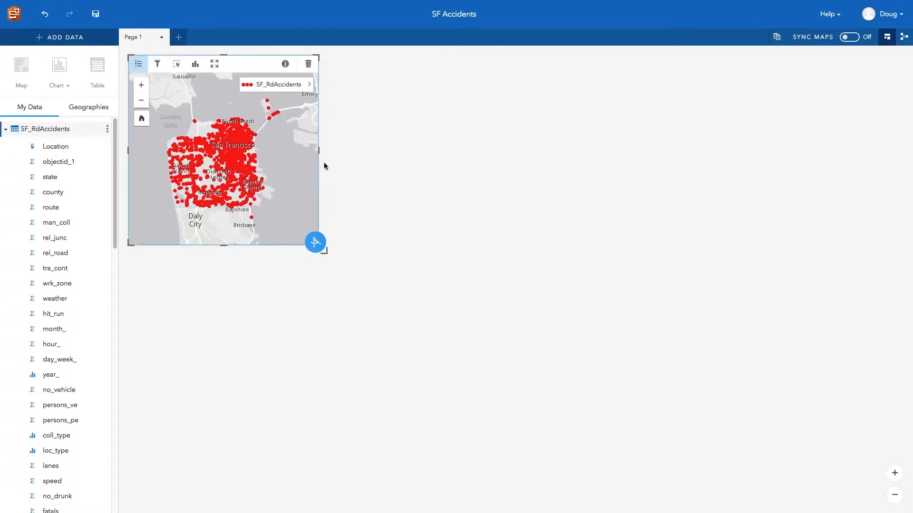
drag(319, 152, 366, 151)
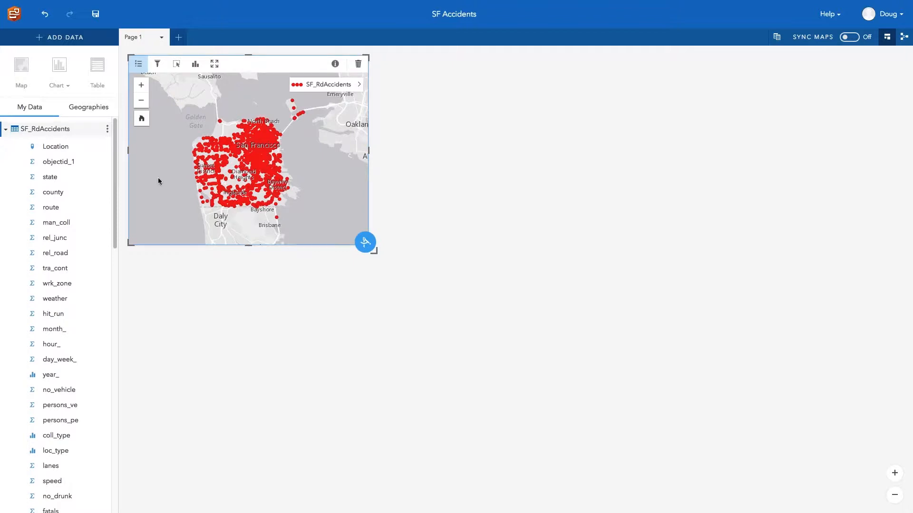
click(359, 85)
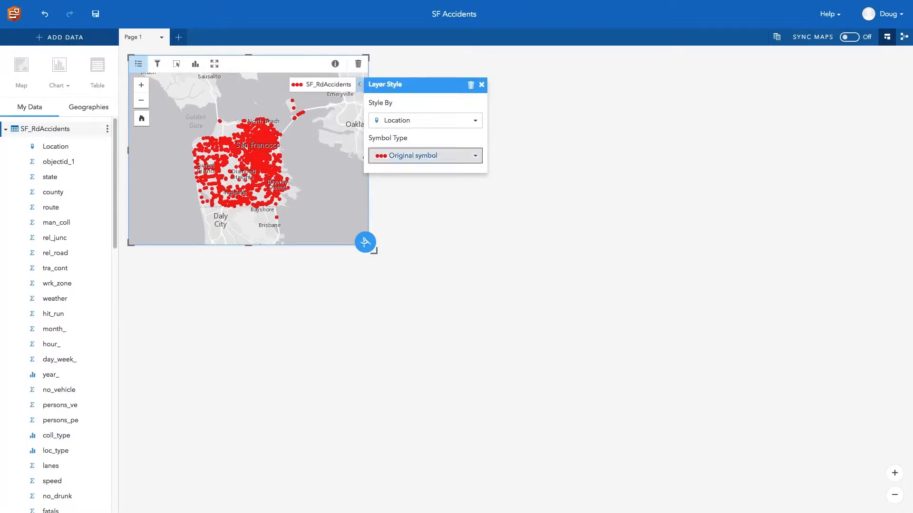
click(413, 156)
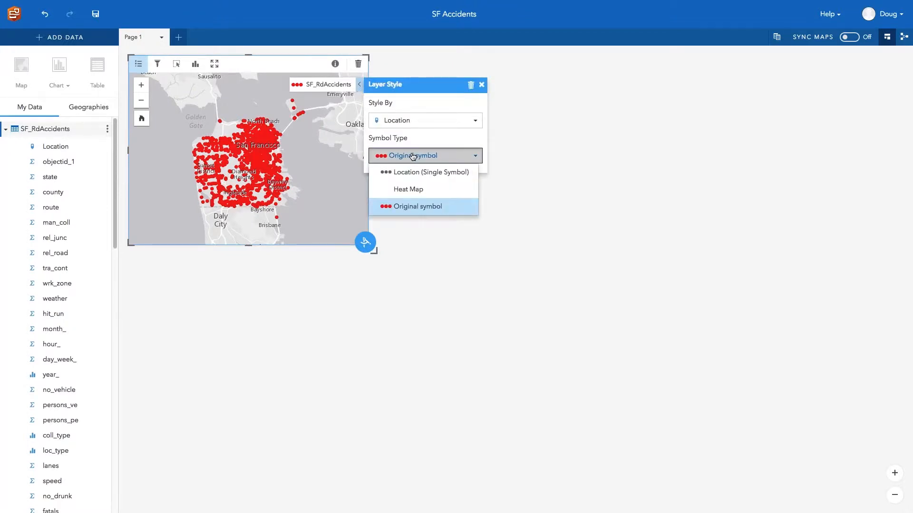
click(409, 189)
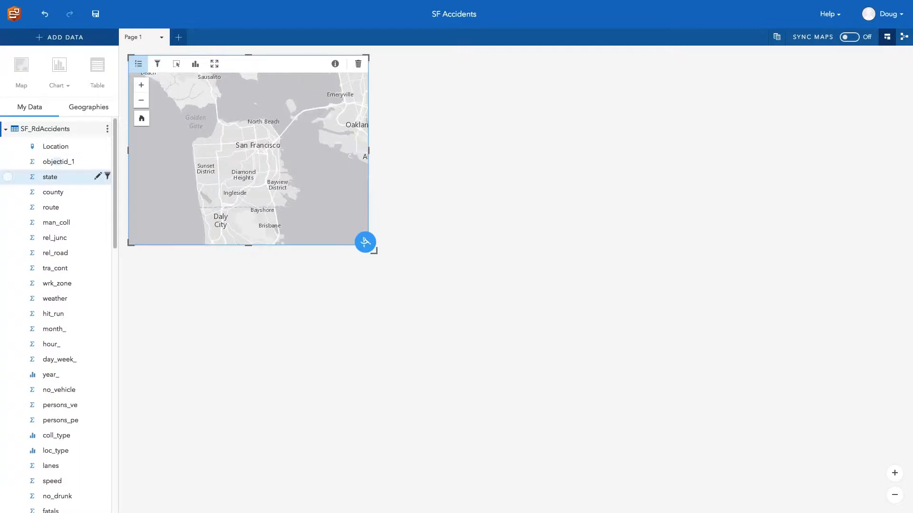
Delete the map card and create a new map from the SF_RdAccidents Location field.
click(357, 65)
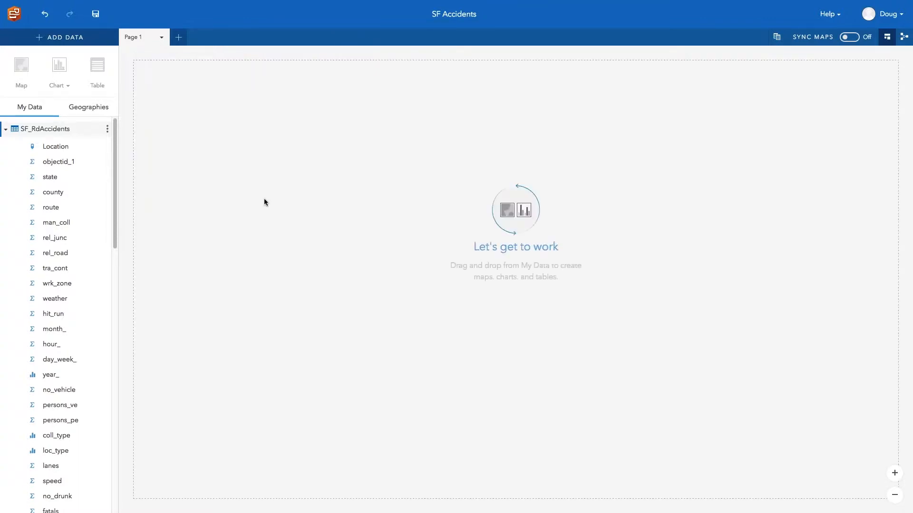
drag(52, 147, 172, 145)
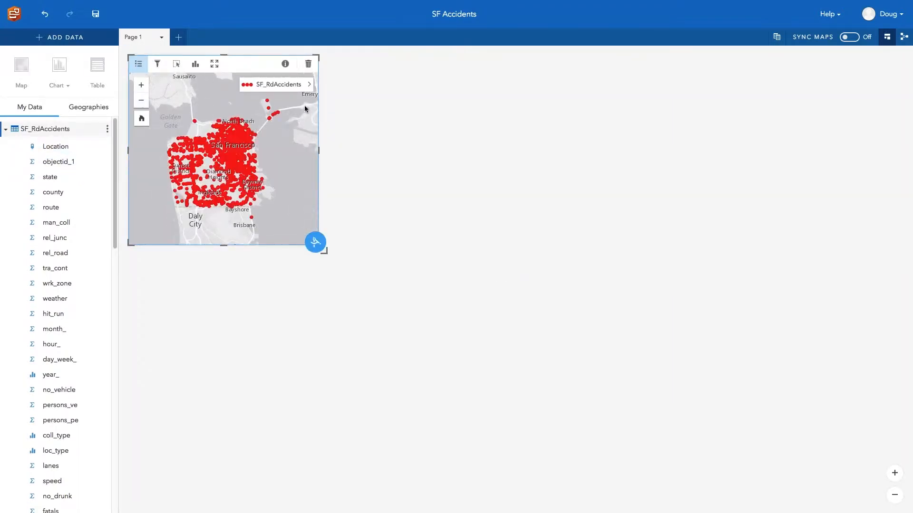
Set the symbol type of the new map's SF_RdAccidents layer to Heat Map.
click(309, 85)
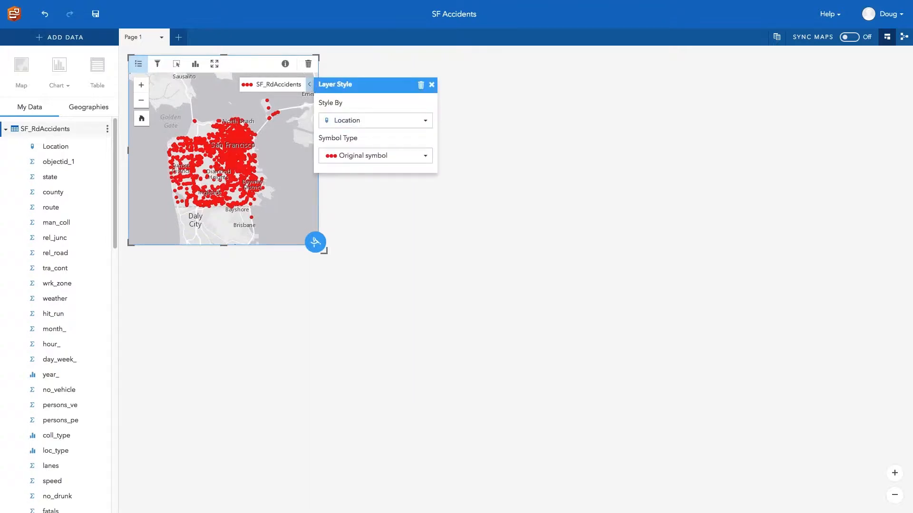
click(377, 155)
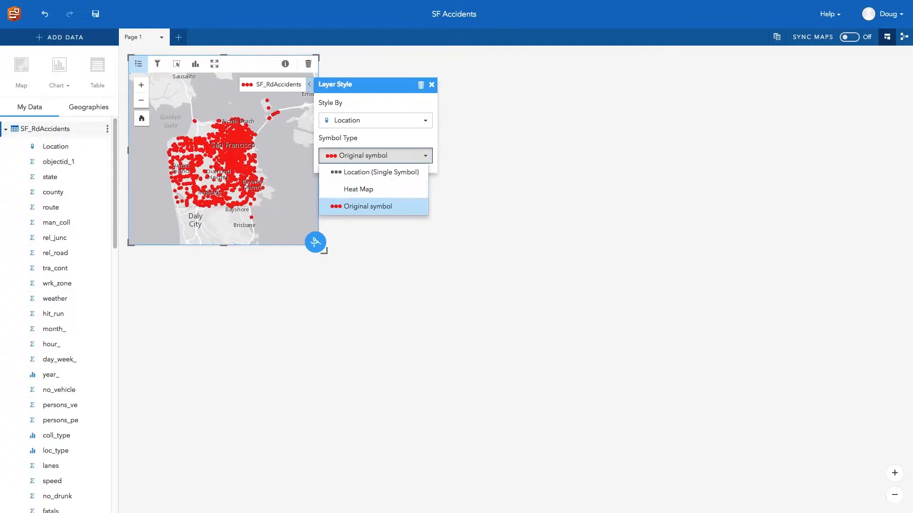
click(357, 190)
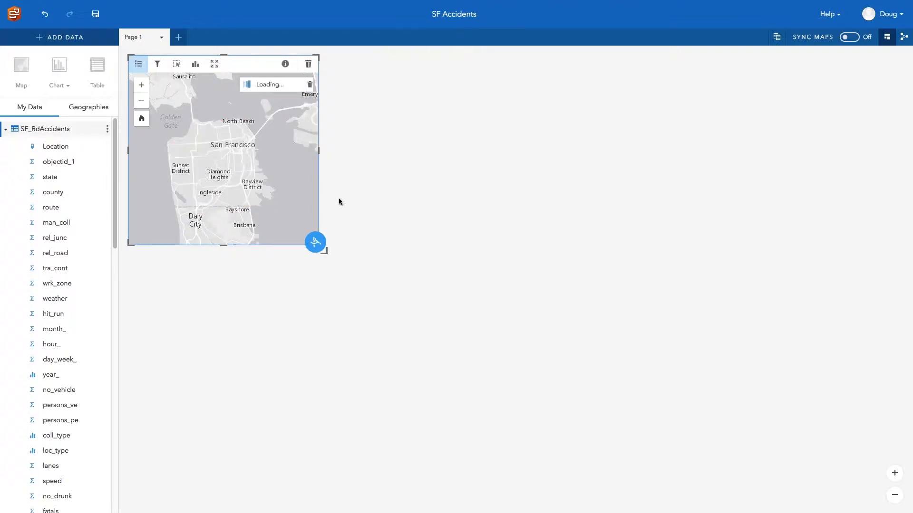
Create a second map from the SF_RdAccidents Location field, widen its card and view its symbol type options.
drag(67, 147, 379, 155)
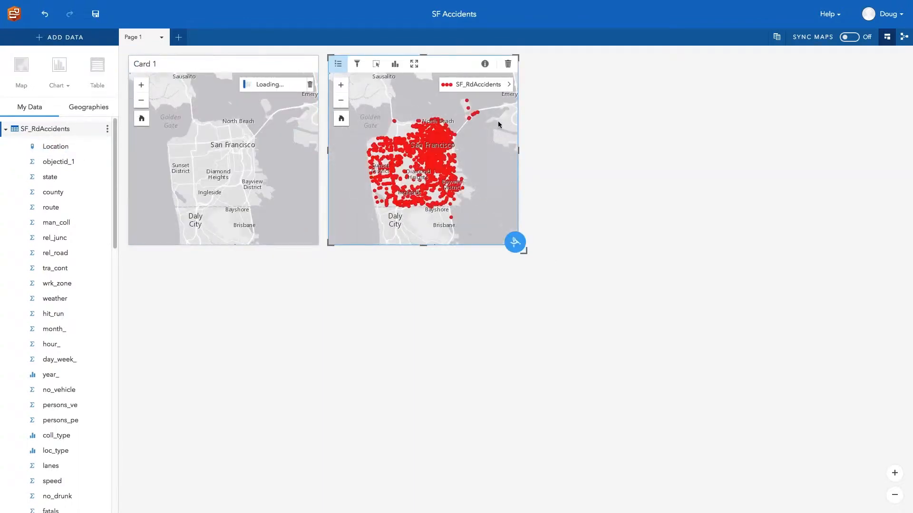
drag(519, 150, 567, 150)
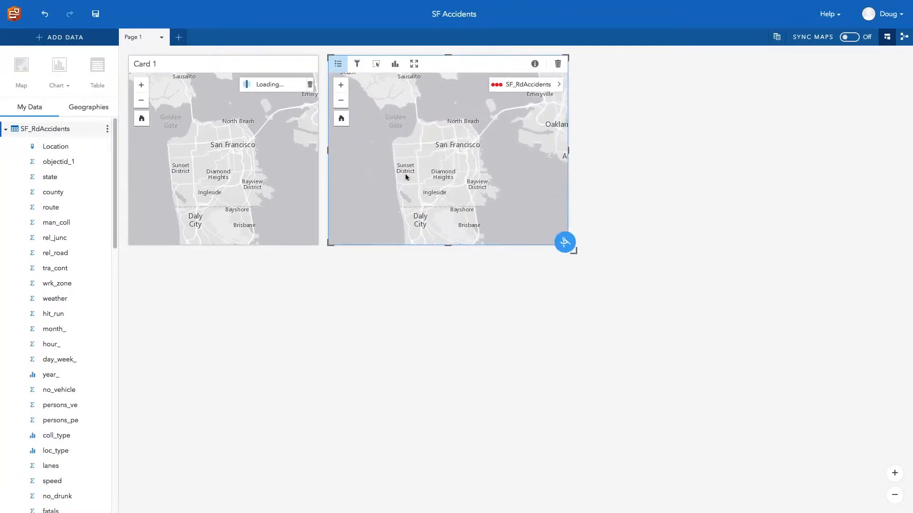
click(559, 85)
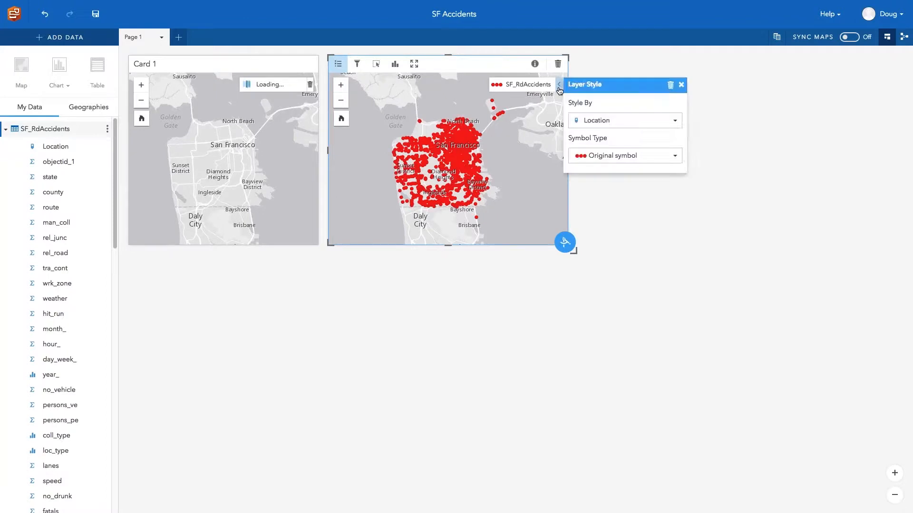
click(610, 155)
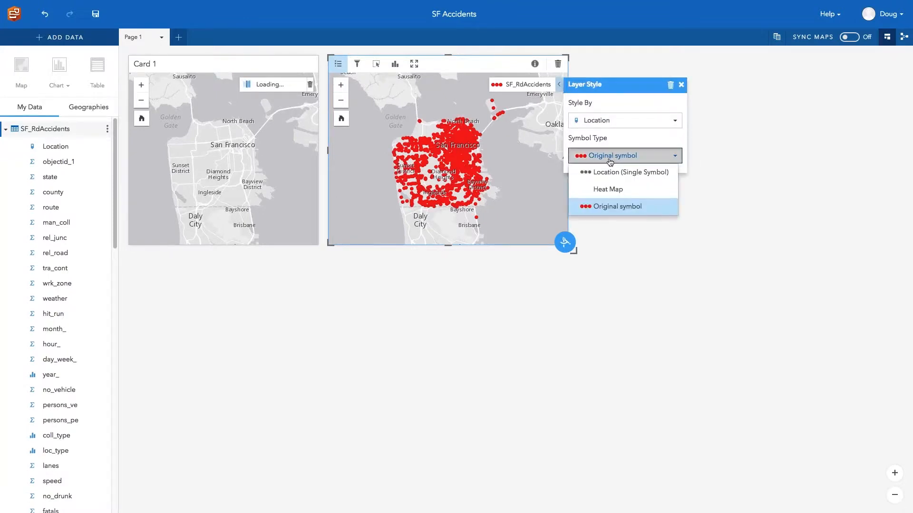
click(640, 255)
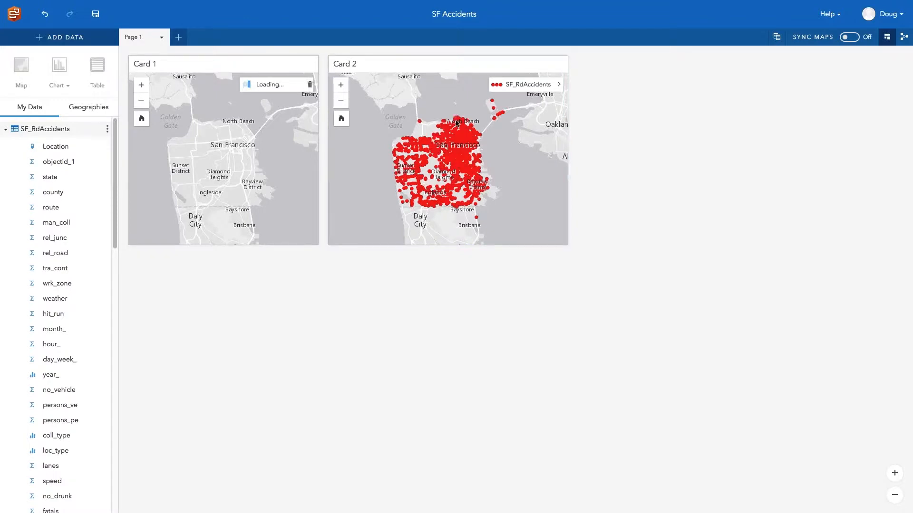
Zoom the second map in on San Francisco and widen its card further.
drag(372, 113, 512, 198)
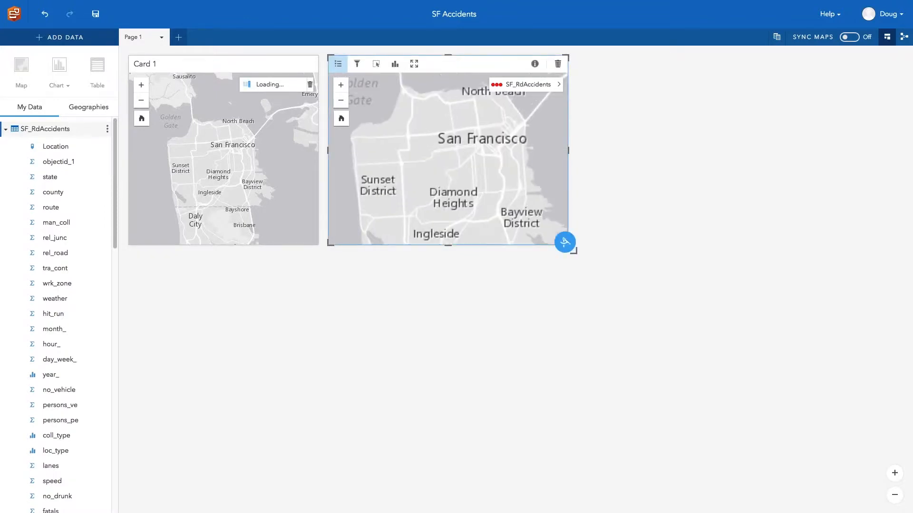
click(573, 150)
click(547, 138)
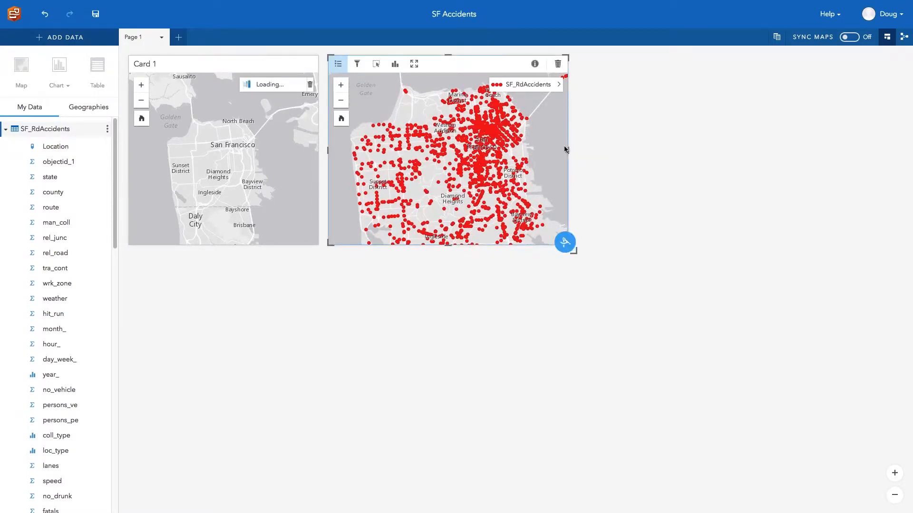
drag(568, 150, 606, 150)
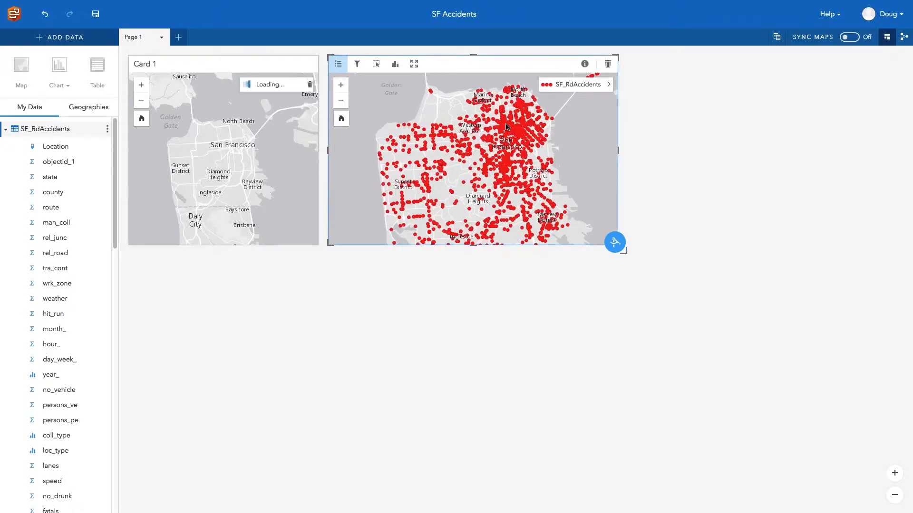
Select accident points on the second map to inspect them and clear the selection.
mouse_move(505, 124)
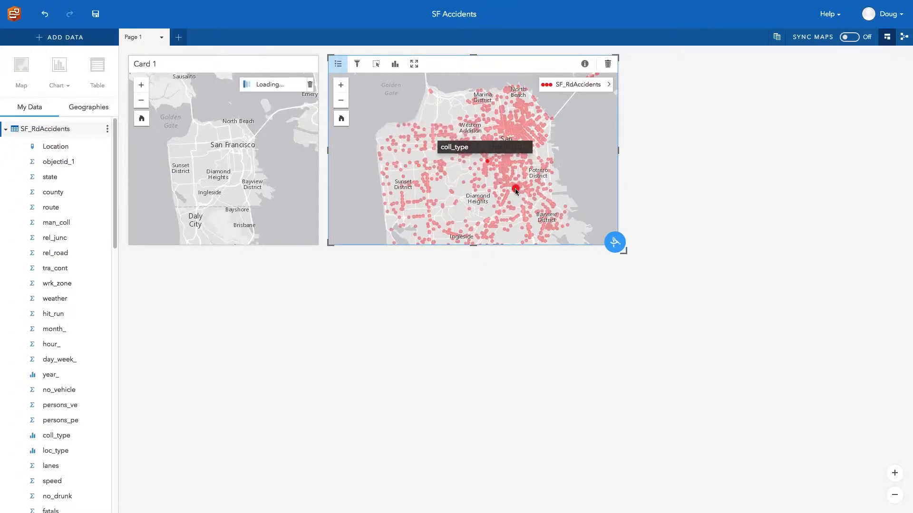
click(657, 188)
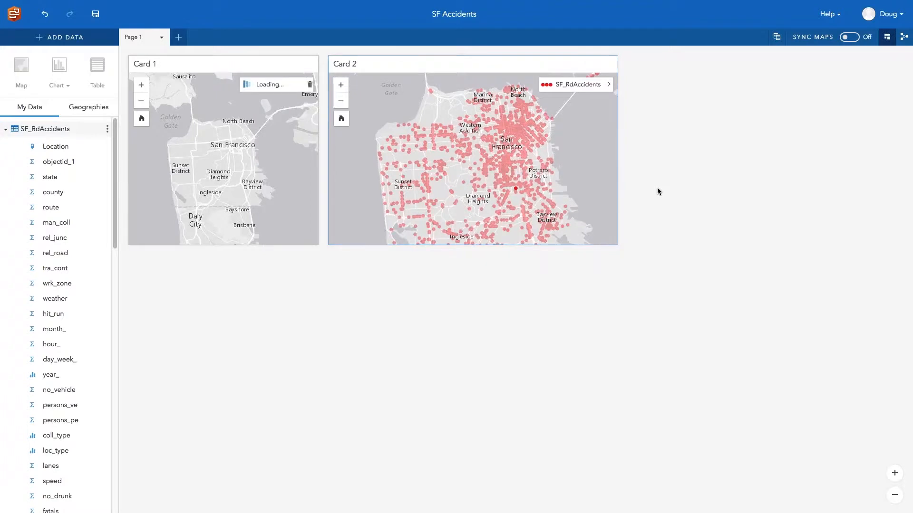
click(595, 180)
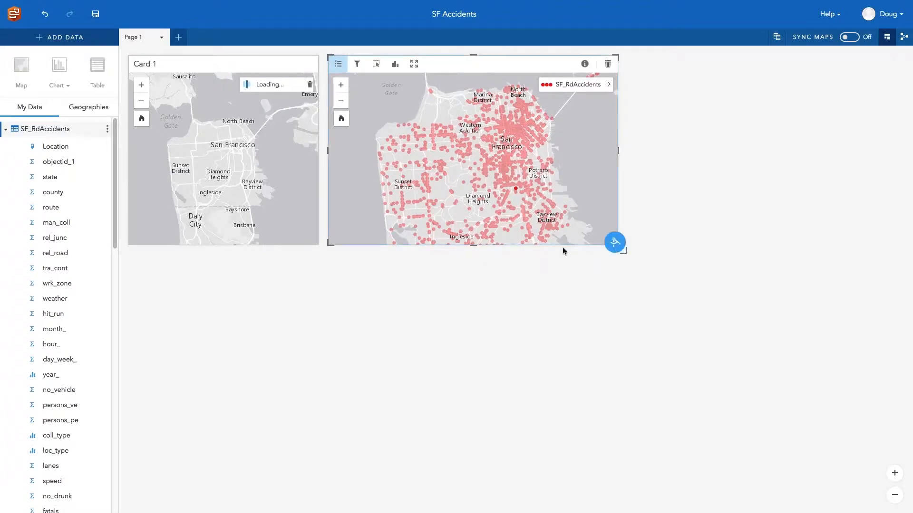
click(504, 291)
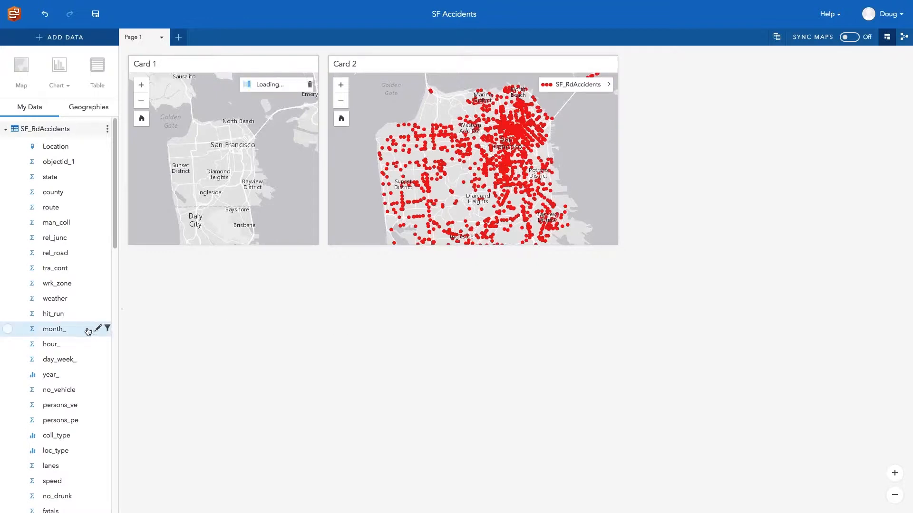
Create a chart of the SF_RdAccidents date_ field below the maps and widen its card.
scroll(75, 348, down, 2)
scroll(71, 352, down, 6)
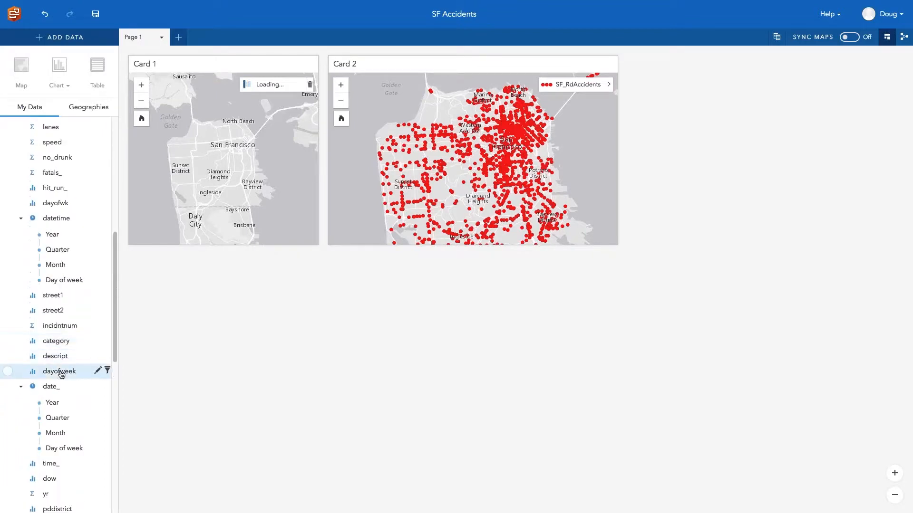
drag(53, 386, 217, 351)
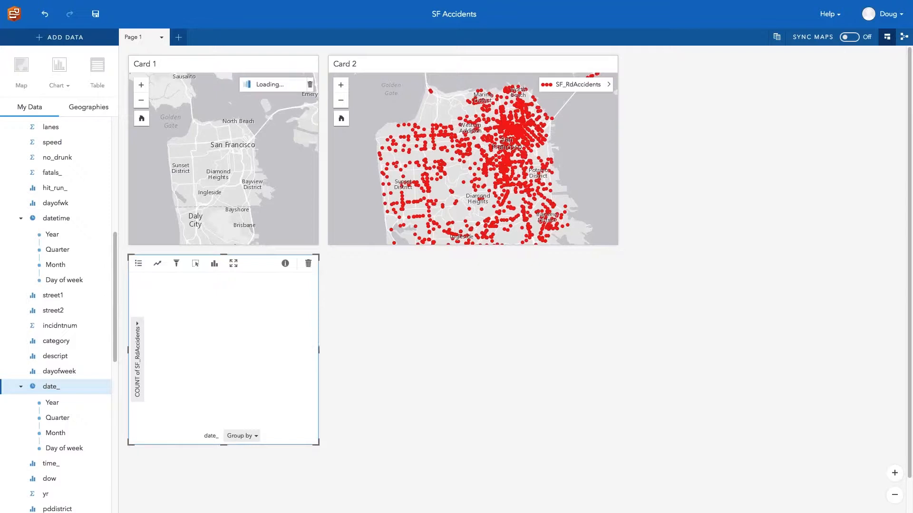
drag(317, 348, 374, 349)
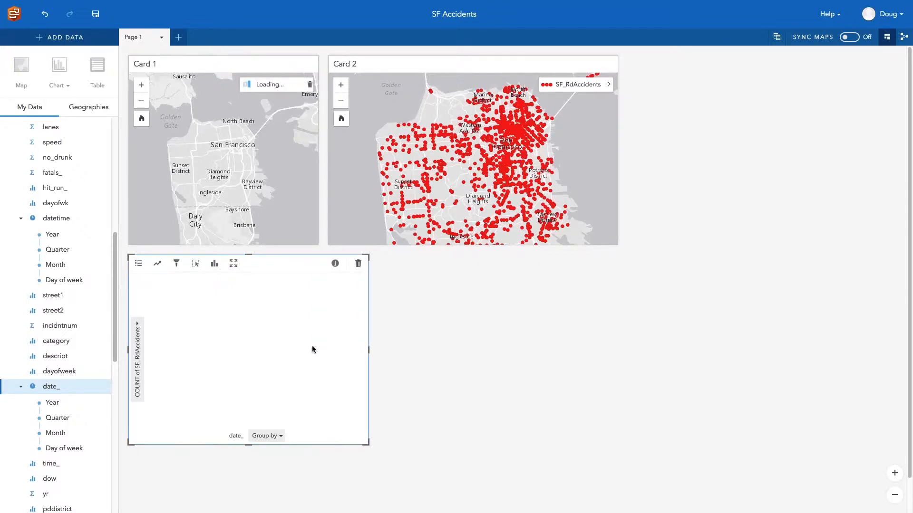
click(539, 341)
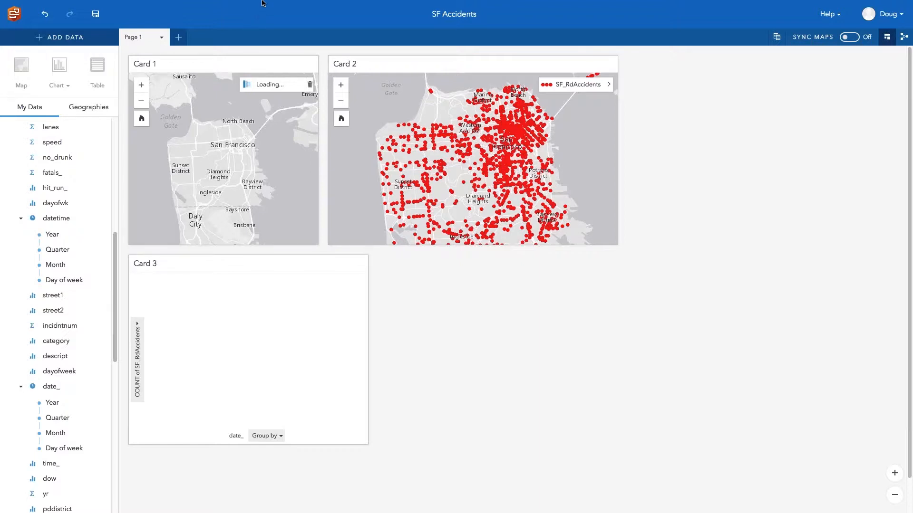
Take the browser out of full-screen mode.
mouse_move(202, 1)
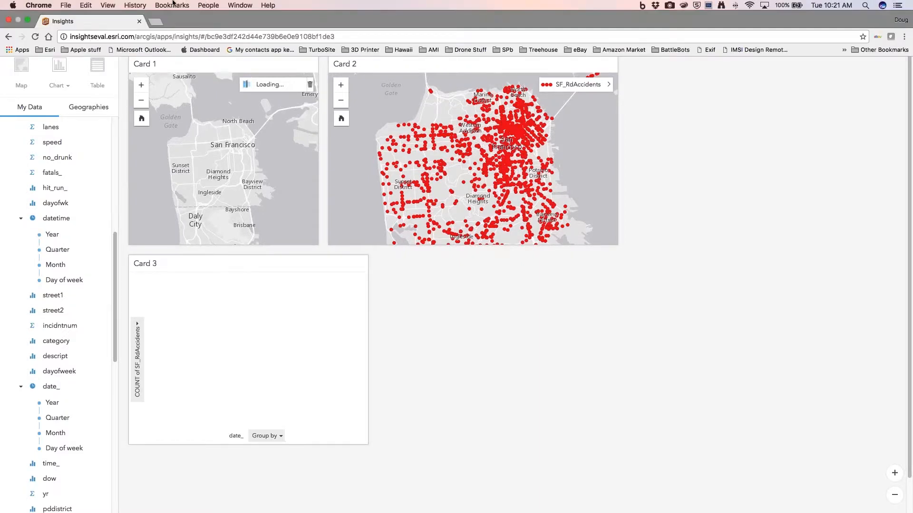
click(108, 4)
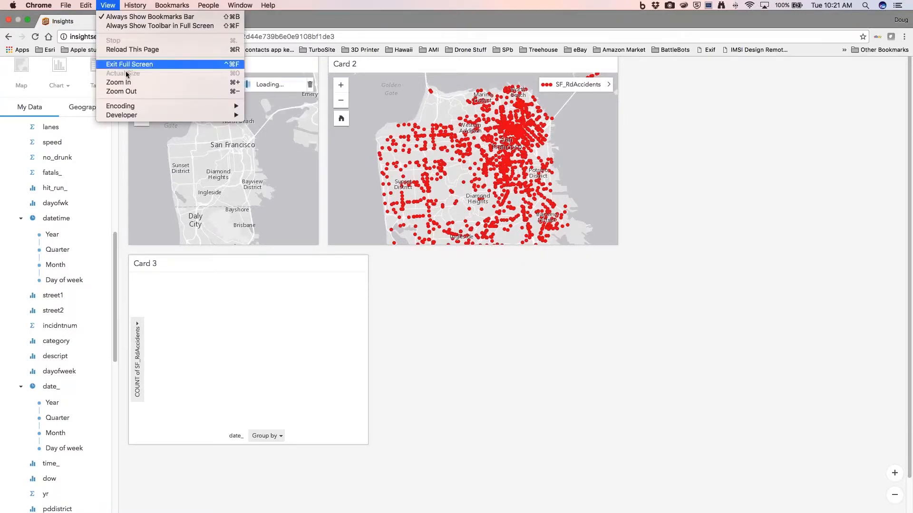
click(140, 64)
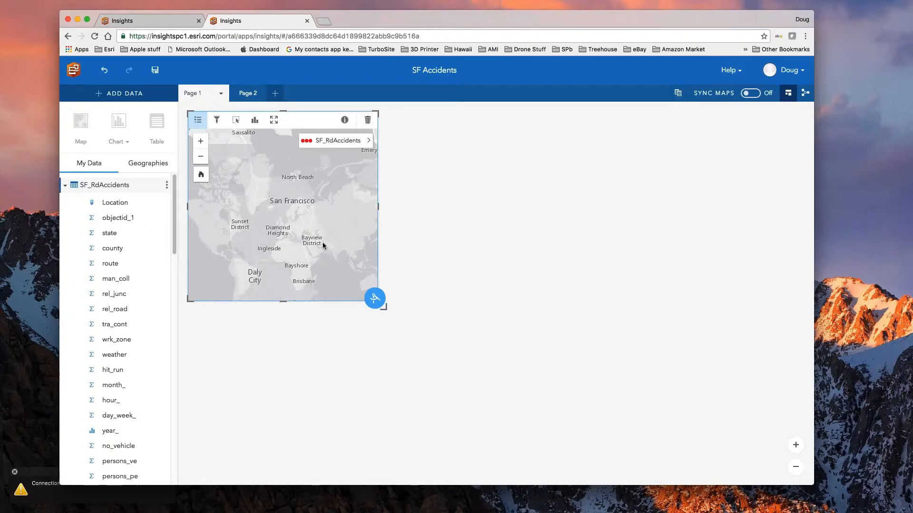
Widen the map card in the two-page SF Accidents workbook and set its SF_RdAccidents layer's symbol type to Heat Map.
drag(393, 207, 434, 204)
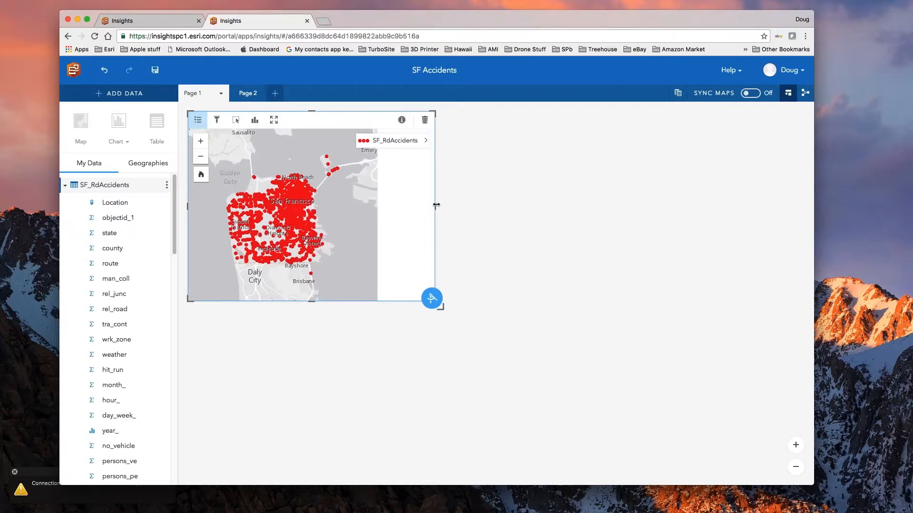
click(419, 142)
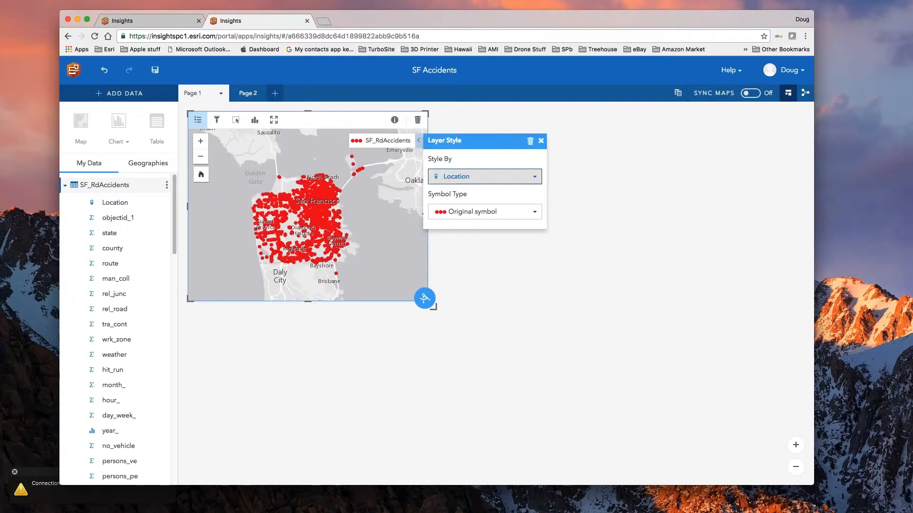
click(506, 212)
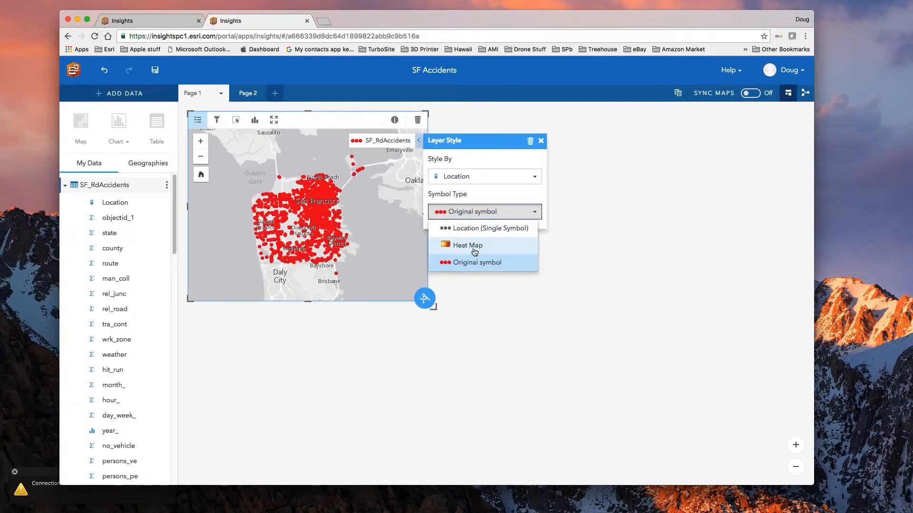
click(475, 248)
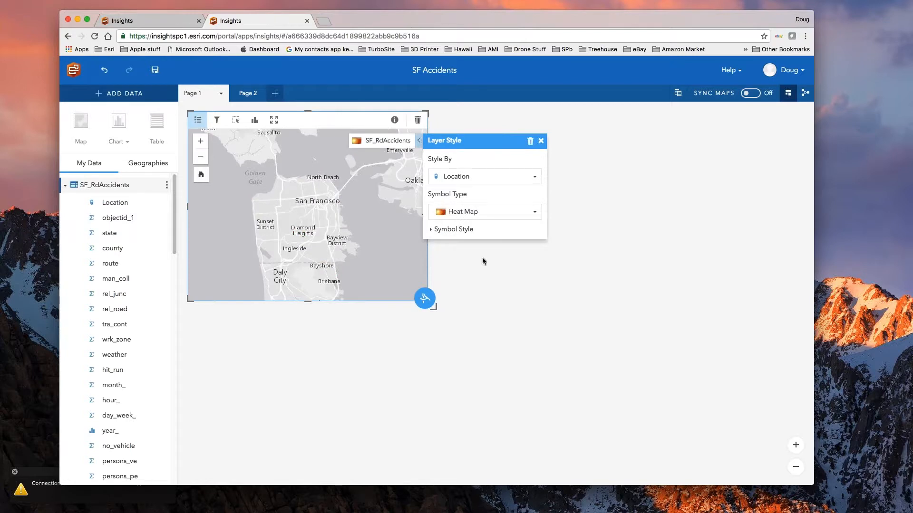
click(523, 295)
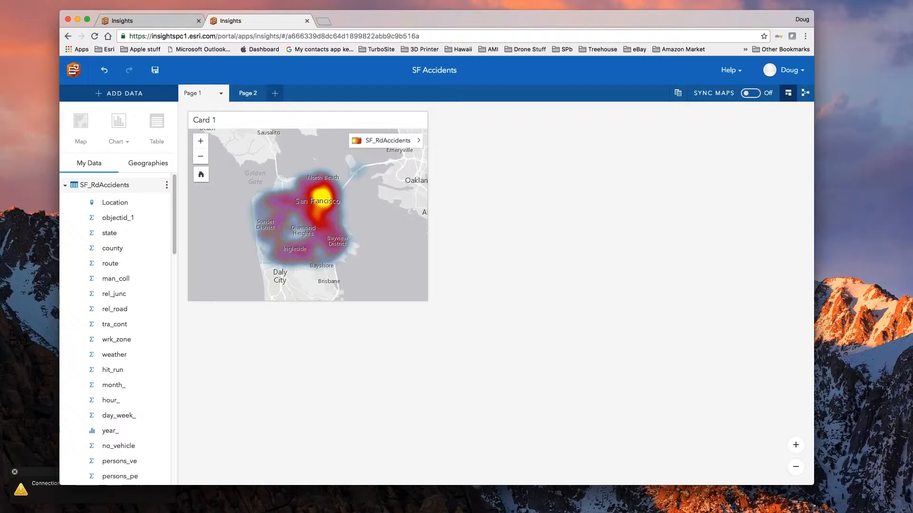
Return the browser to full screen, and select accidents on the heat map to inspect them before clearing the selection.
key(ctrl+super+f)
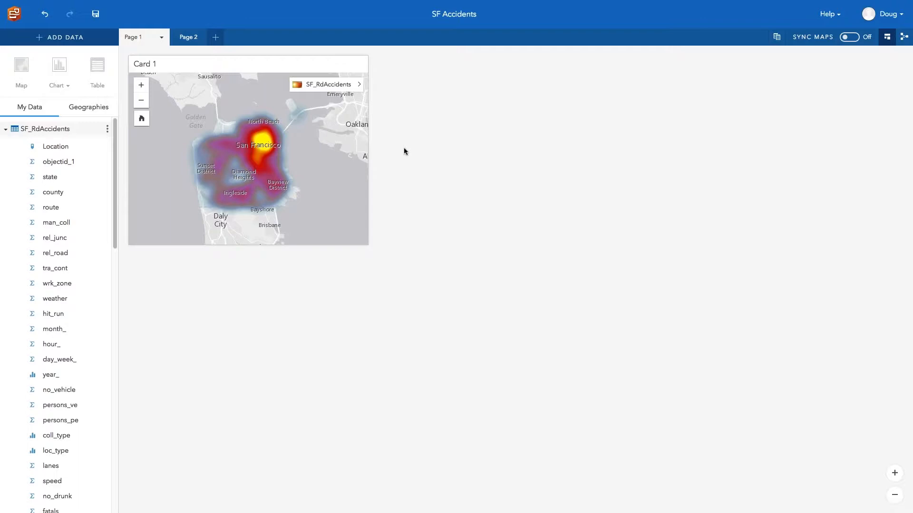
click(264, 142)
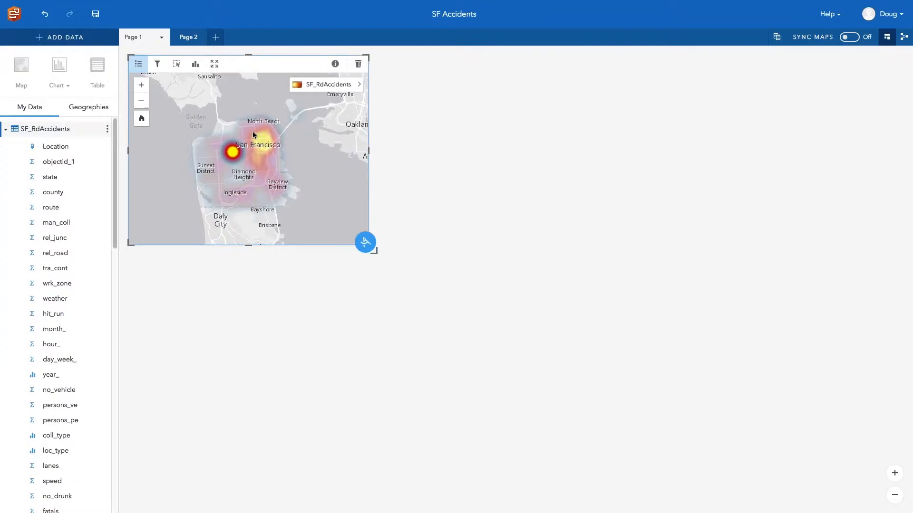
click(589, 157)
click(342, 195)
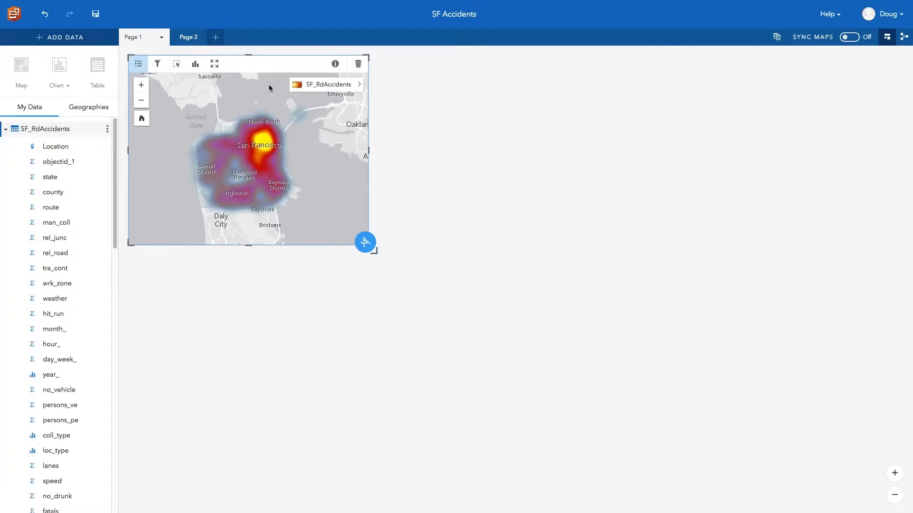
Create a time series chart from the SF_RdAccidents date_ field beside the map and widen it to about twice its width.
scroll(21, 440, down, 5)
scroll(24, 441, down, 1)
drag(51, 443, 465, 158)
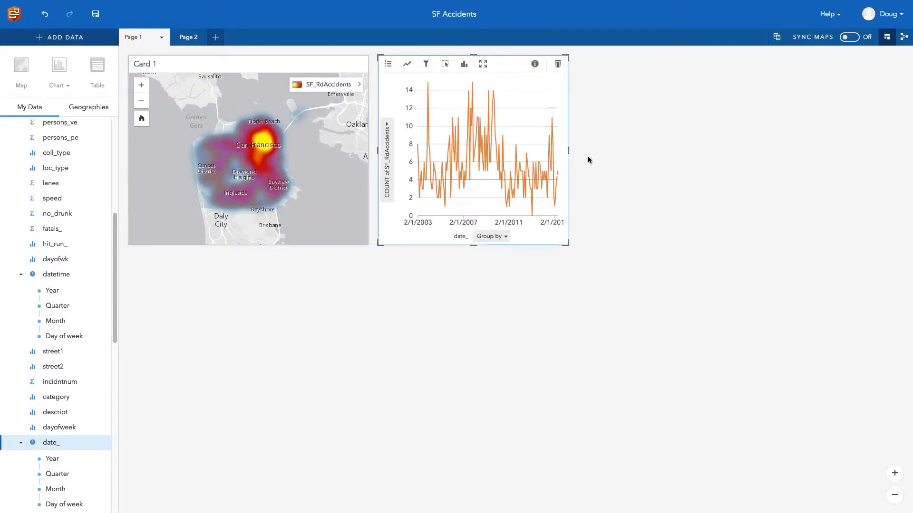
drag(571, 149, 764, 147)
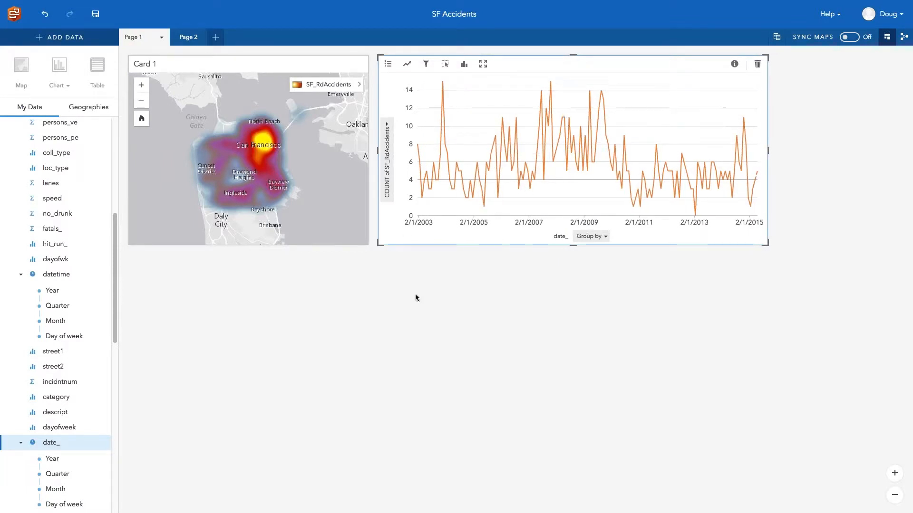
Set the symbol type of the map's SF_RdAccidents layer to Original symbol.
click(358, 84)
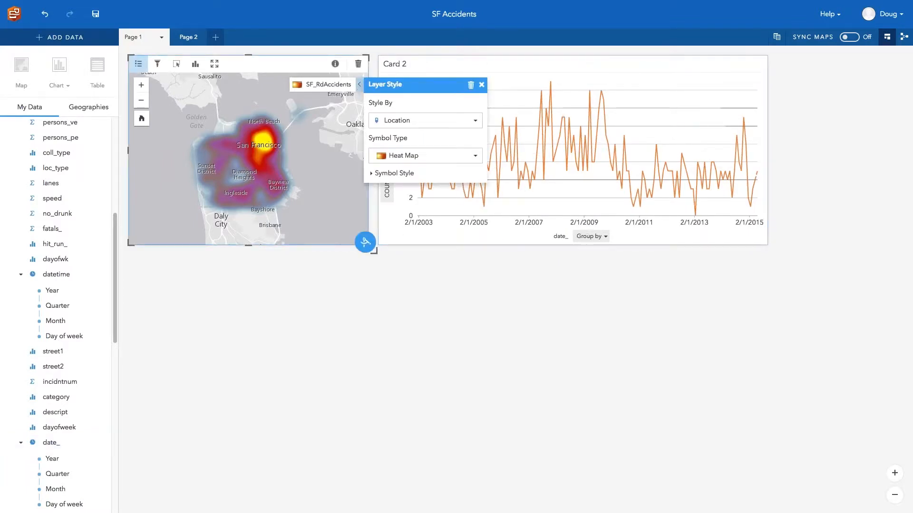
click(416, 155)
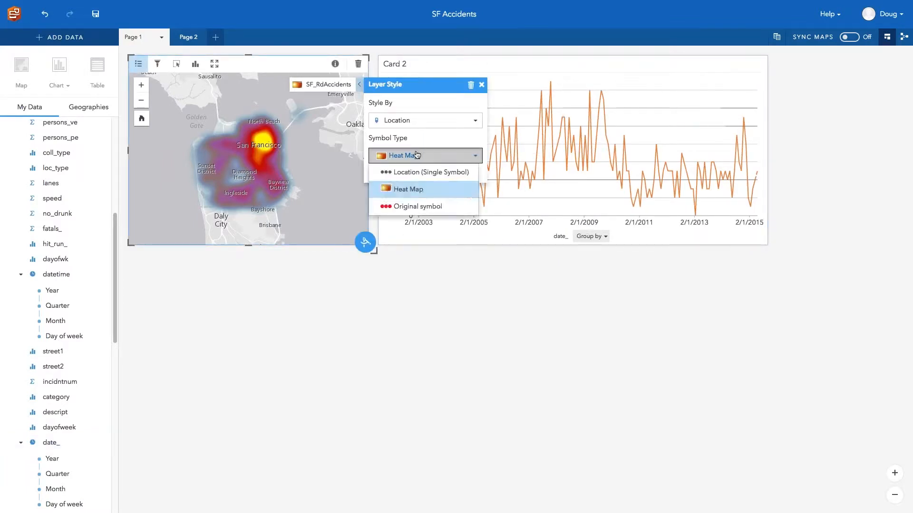
click(409, 206)
click(530, 315)
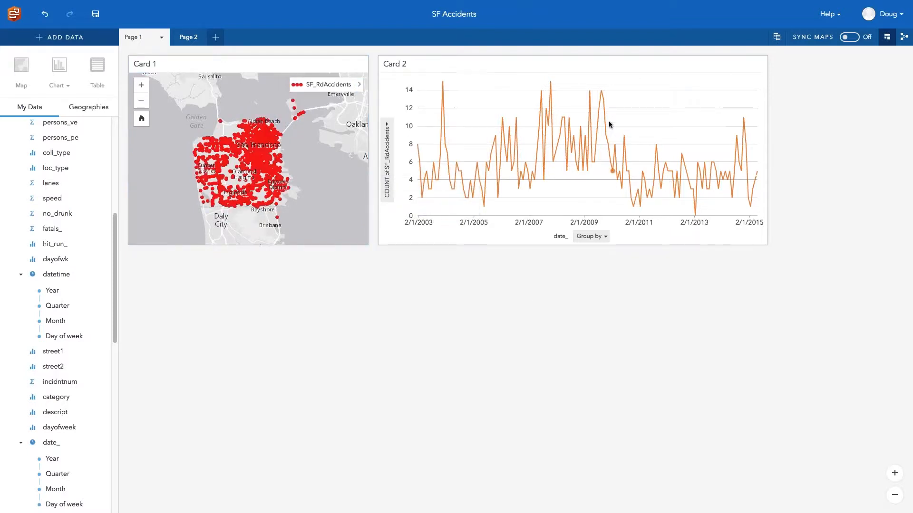
Select the 11/1/2007 - 12/1/2007 peak on the date_ chart to highlight its accidents on the map, and inspect neighbouring peaks.
click(551, 84)
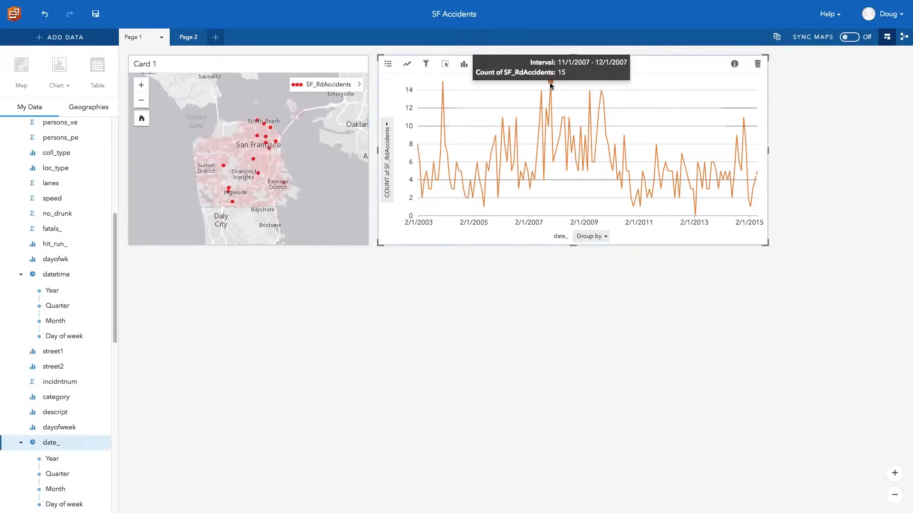
click(590, 94)
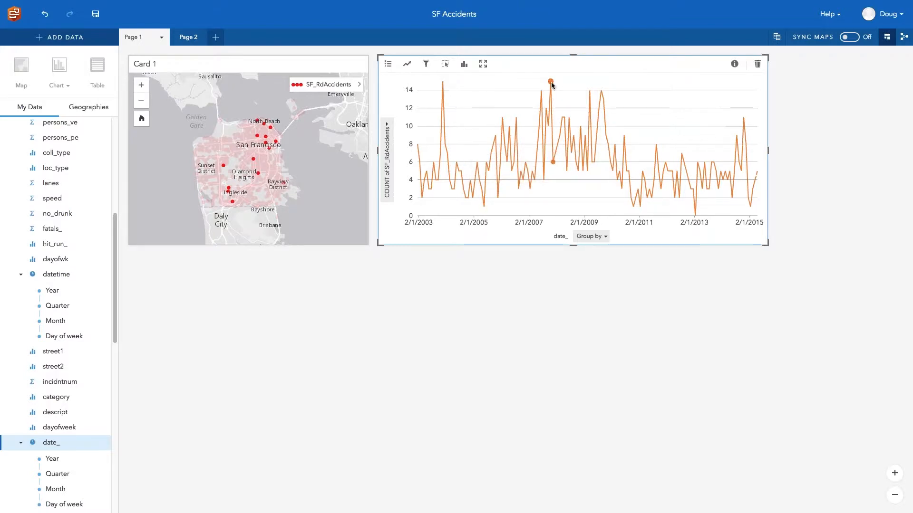
mouse_move(562, 118)
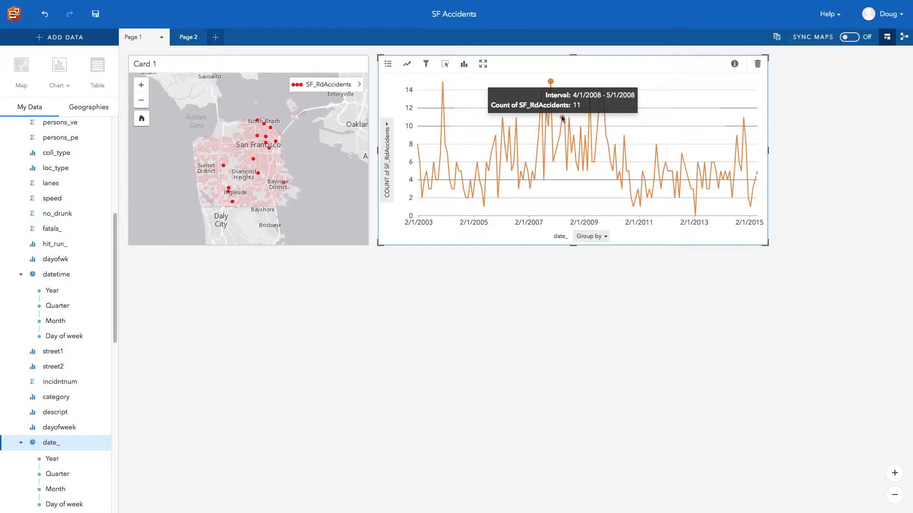
Select the 4/1/2008 - 5/1/2008 peak and a neighbouring point on the date_ chart to inspect their accidents, and clear the selection.
click(562, 119)
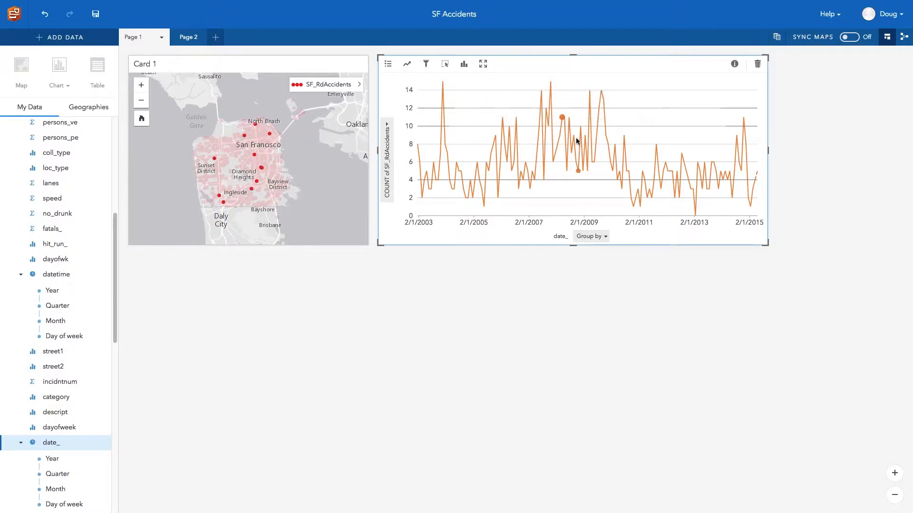
click(374, 291)
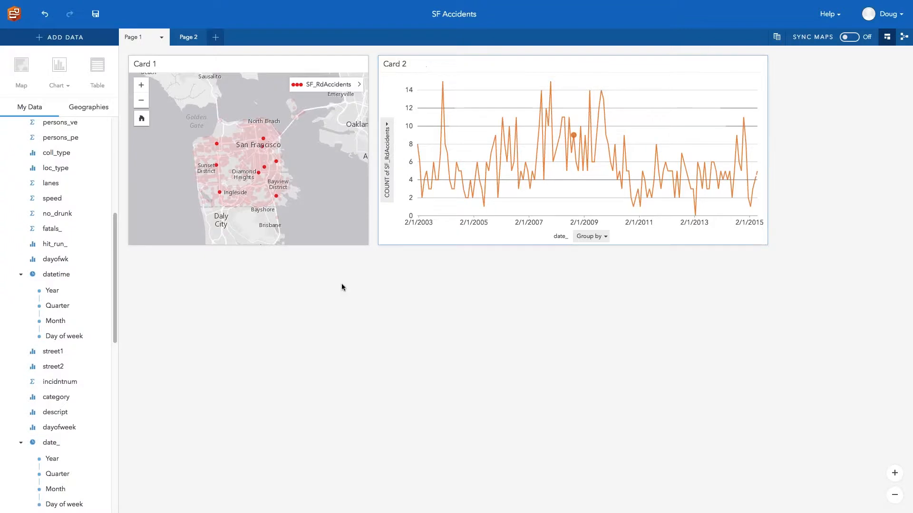
click(330, 228)
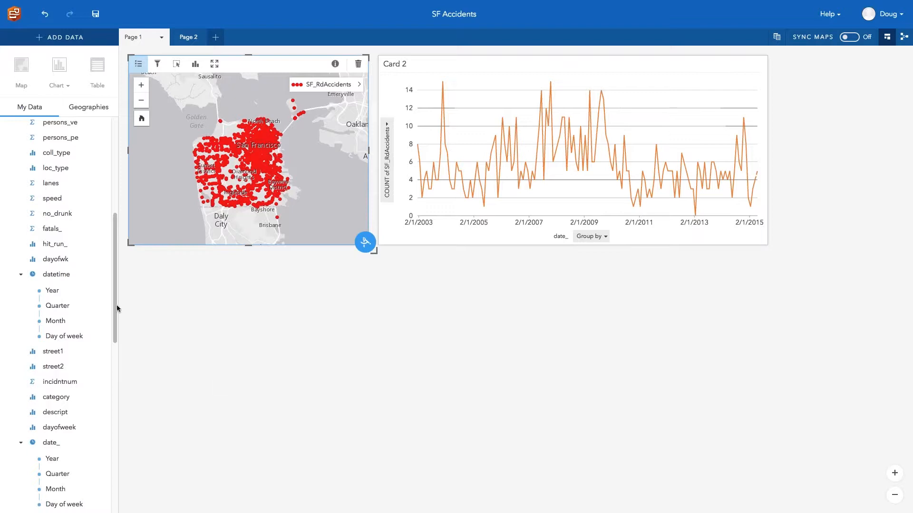
Create a chart from the SF_RdAccidents severity field below the map and widen it to match the map card.
drag(117, 281, 106, 378)
scroll(100, 400, down, 4)
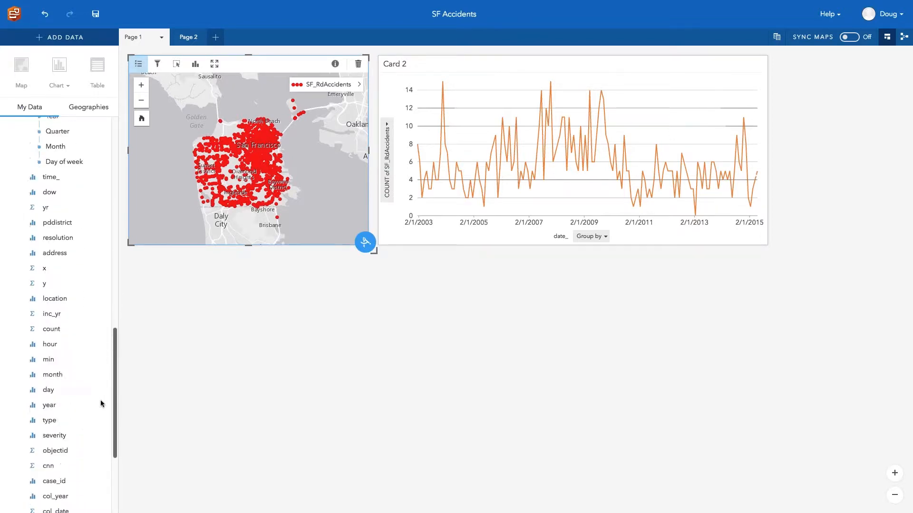
click(54, 359)
drag(54, 359, 227, 351)
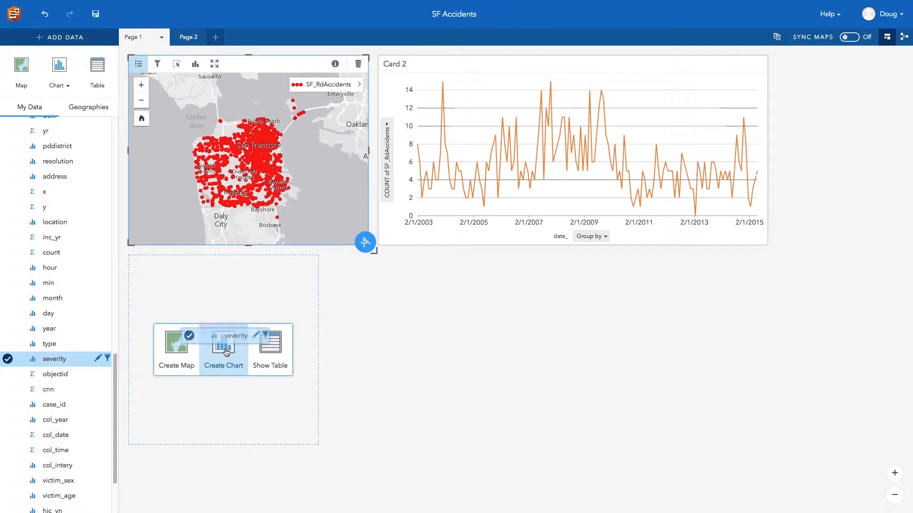
drag(227, 352, 227, 352)
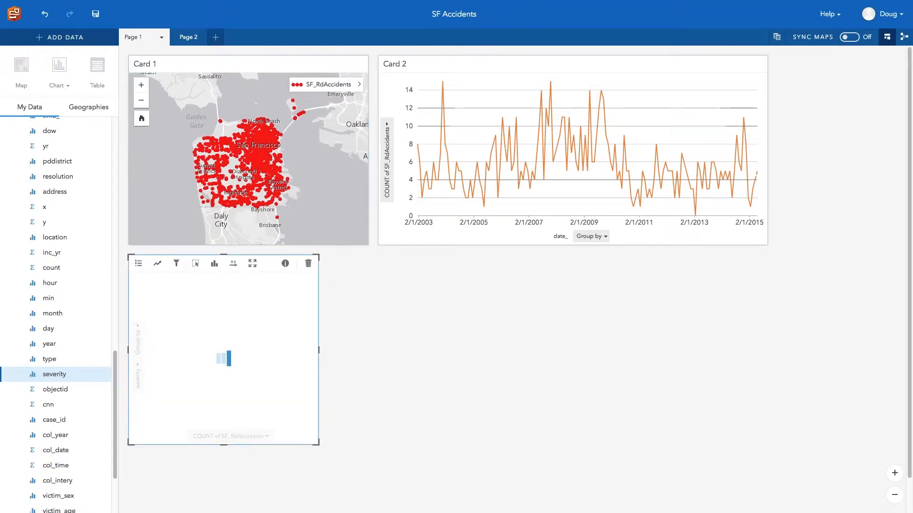
drag(319, 350, 369, 349)
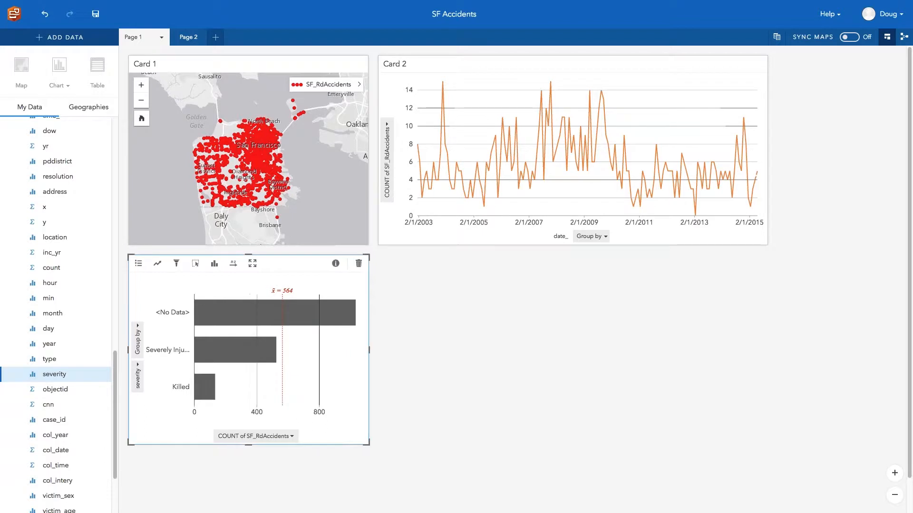
Try showing the severity card as a map, and change its visualization type to a donut chart.
click(215, 266)
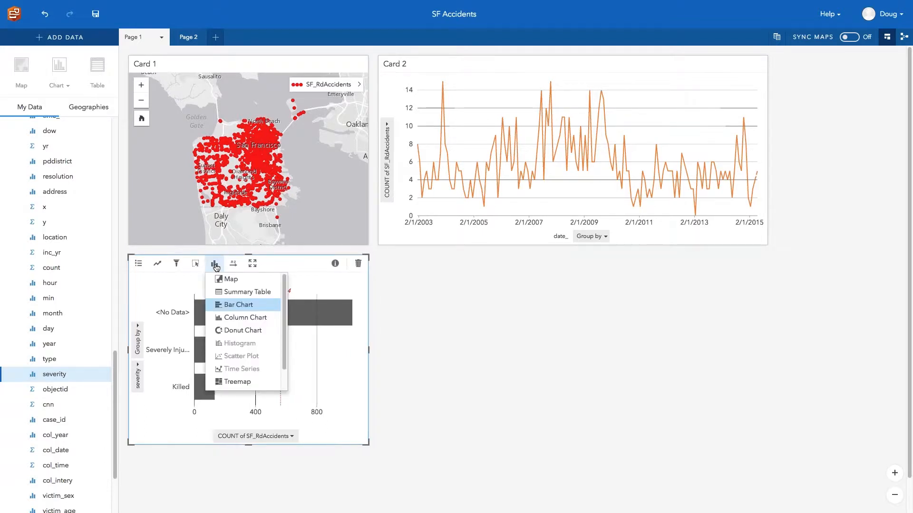
click(219, 280)
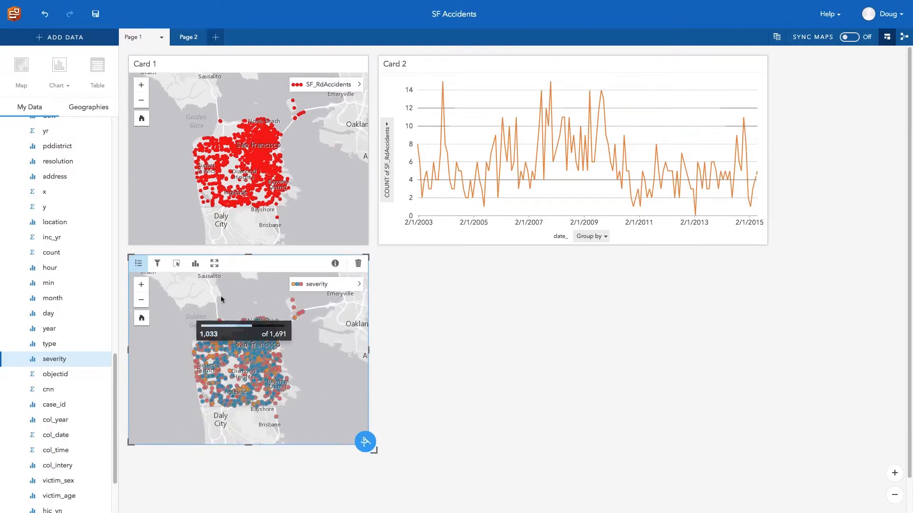
click(196, 264)
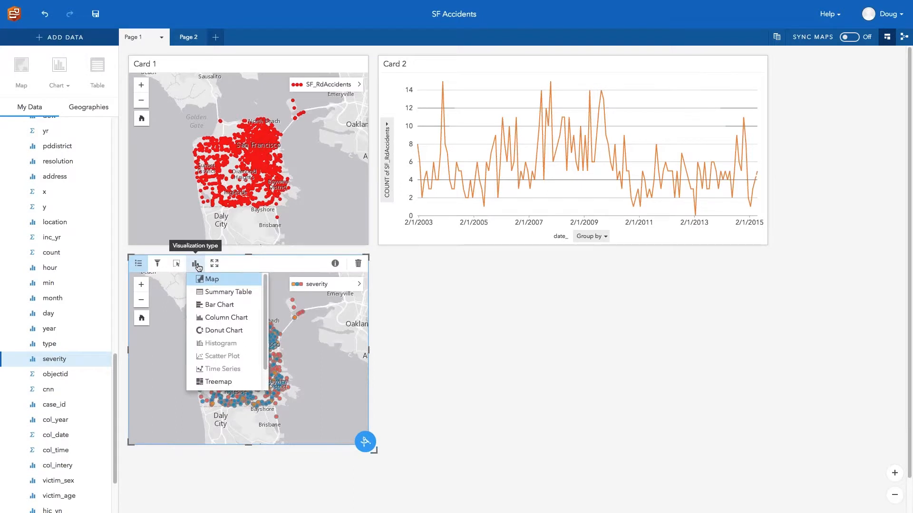
click(224, 331)
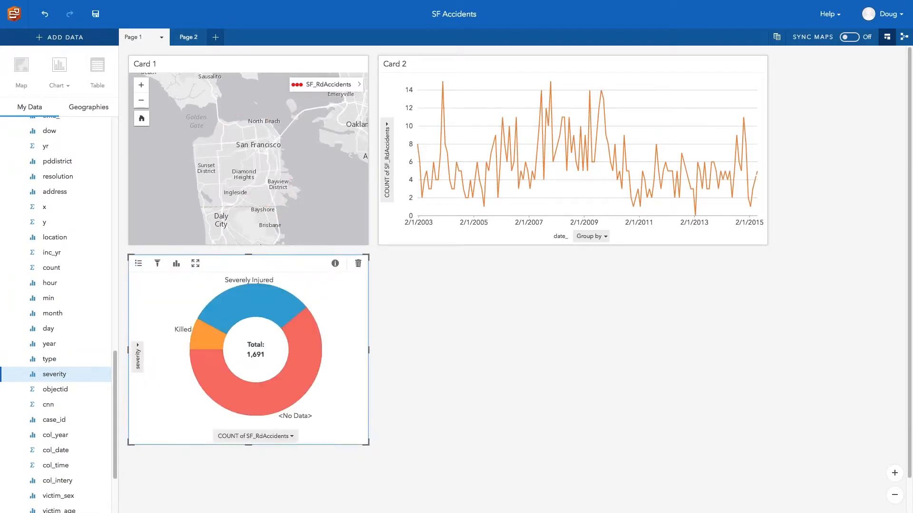
Select the <No Data> slice of the severity donut chart to inspect its accidents, and clear the selection.
mouse_move(230, 396)
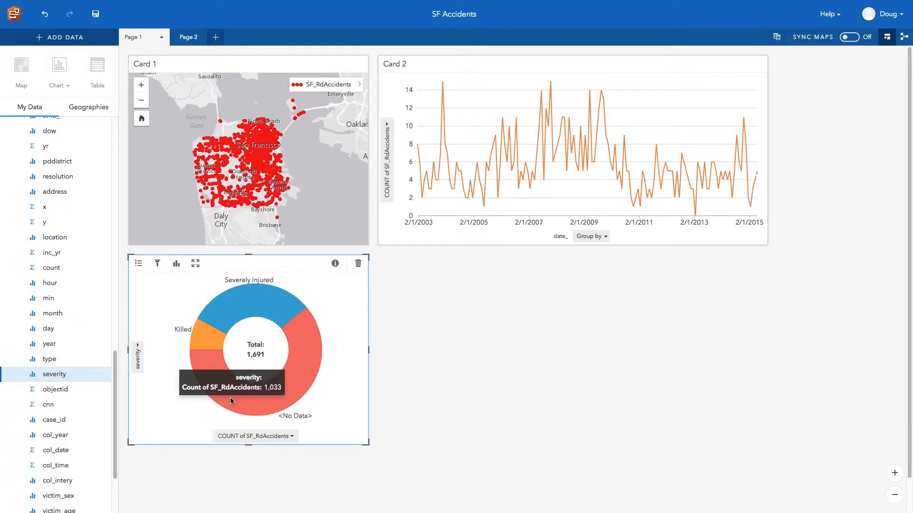
click(287, 391)
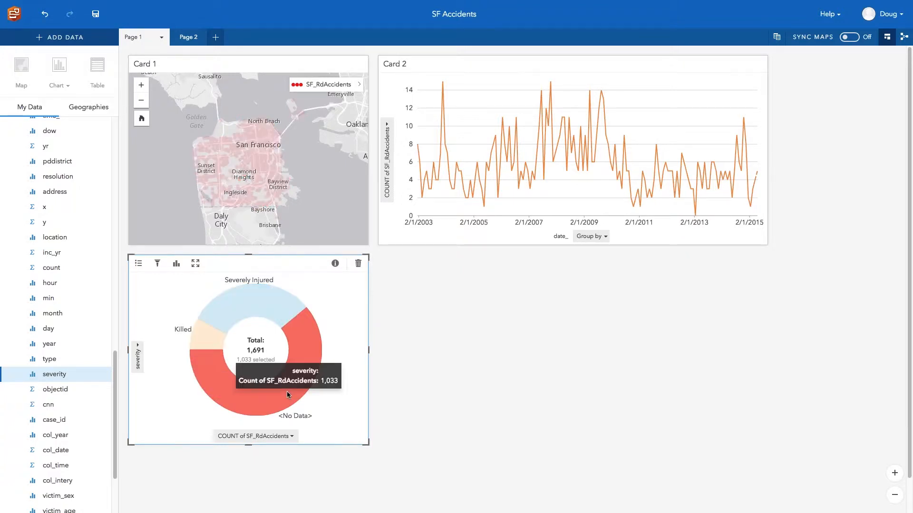
click(181, 392)
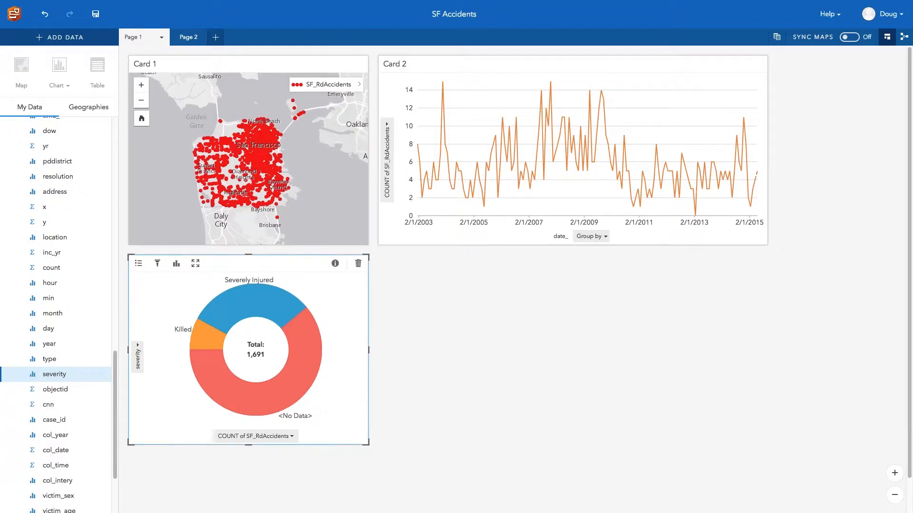
Filter the donut chart card by severity, excluding <No Data> and keeping Killed and Severely Injured.
click(157, 264)
click(404, 295)
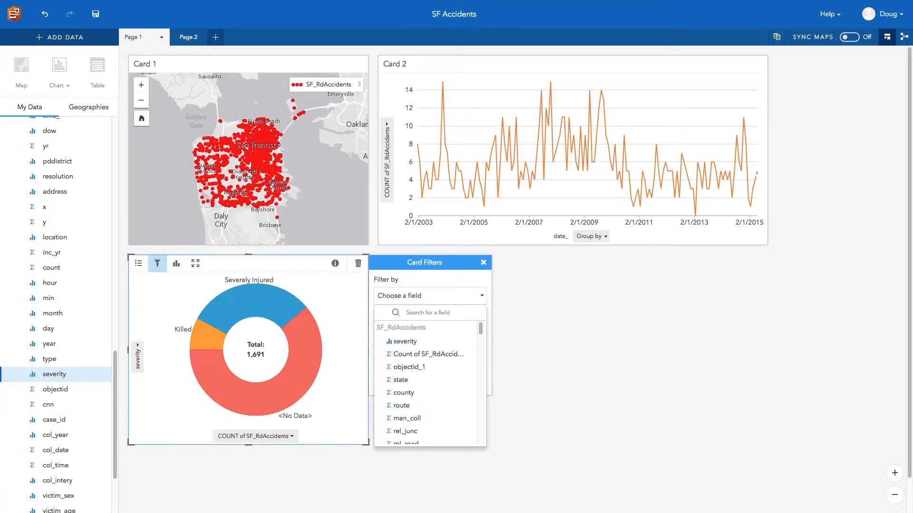
click(401, 342)
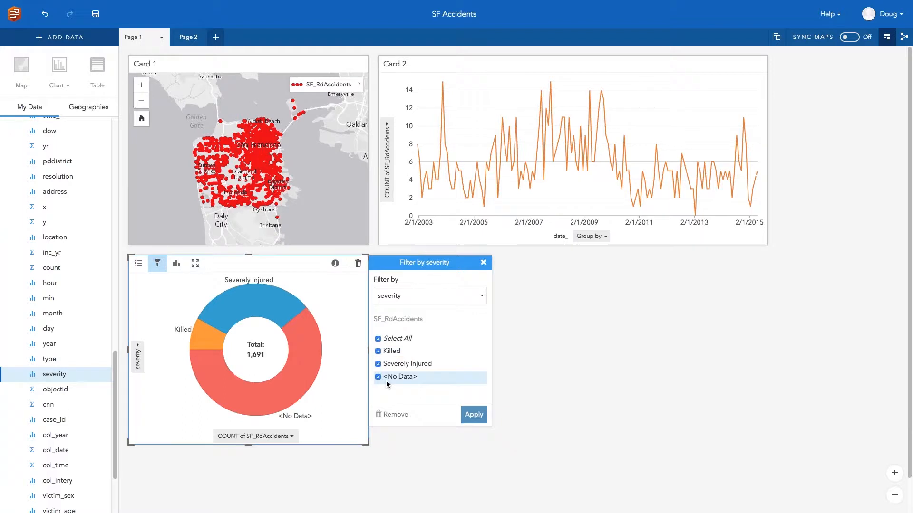
click(378, 376)
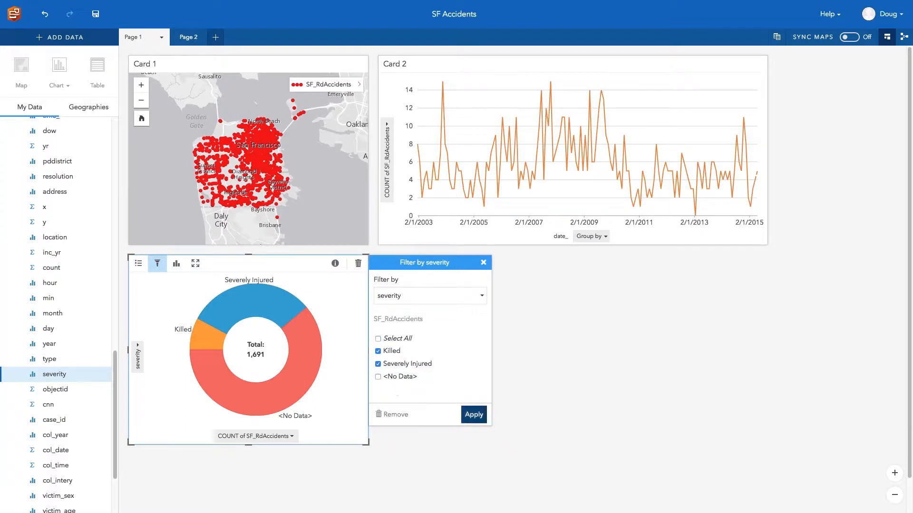
click(476, 415)
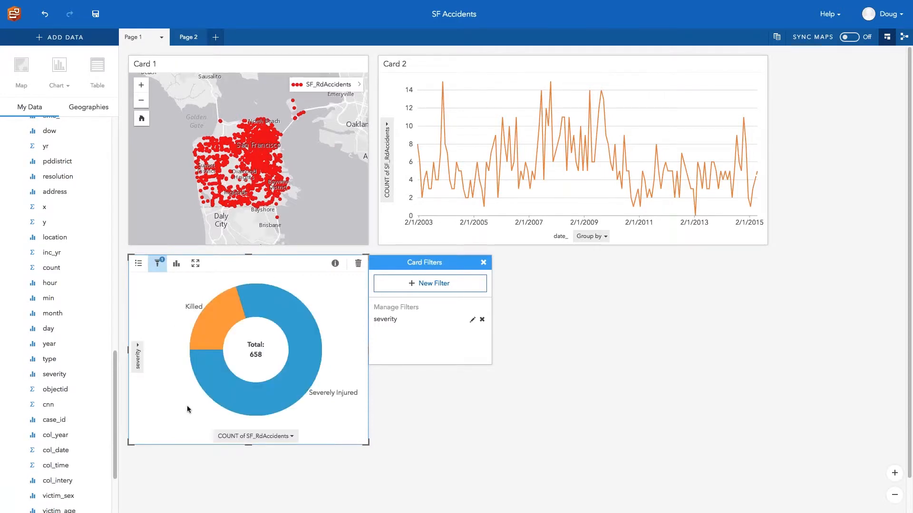
Compare the Severely Injured and Killed slices on the map and date_ chart, and close the card filters after clearing the selection.
click(270, 392)
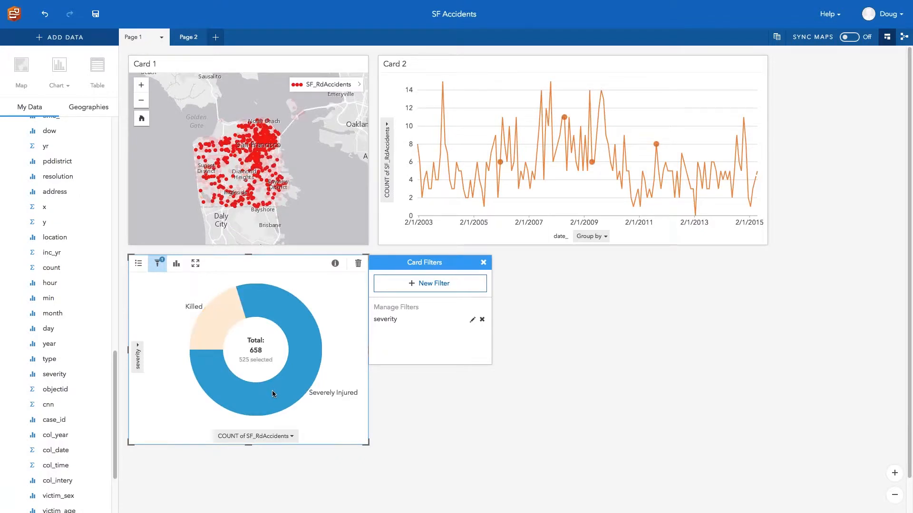
click(343, 324)
click(302, 331)
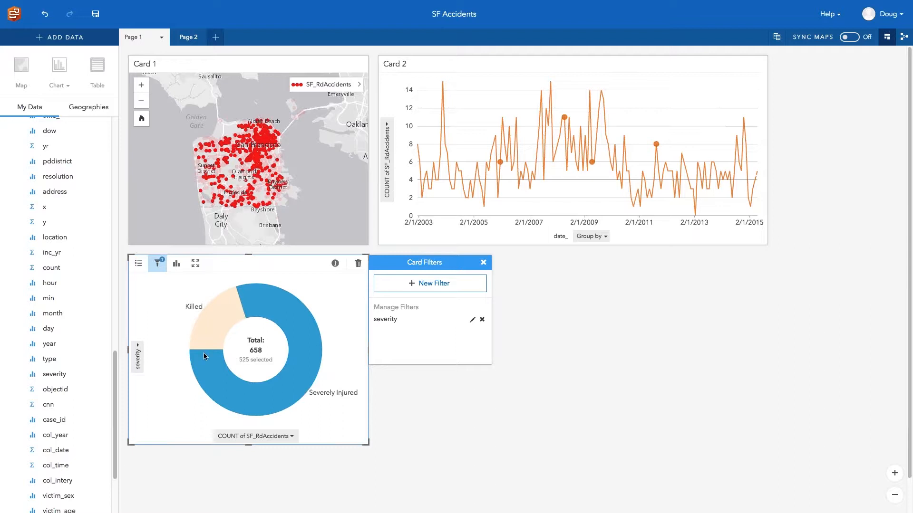
click(209, 321)
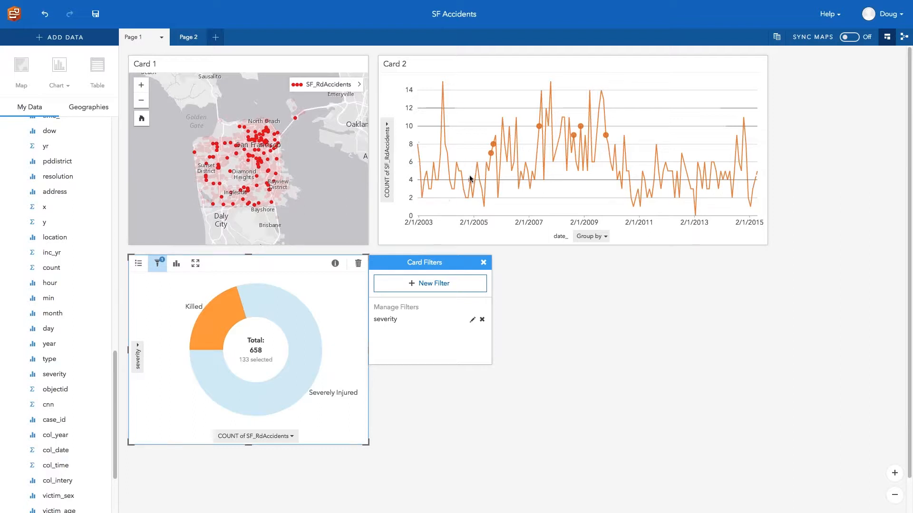
mouse_move(490, 153)
mouse_move(624, 137)
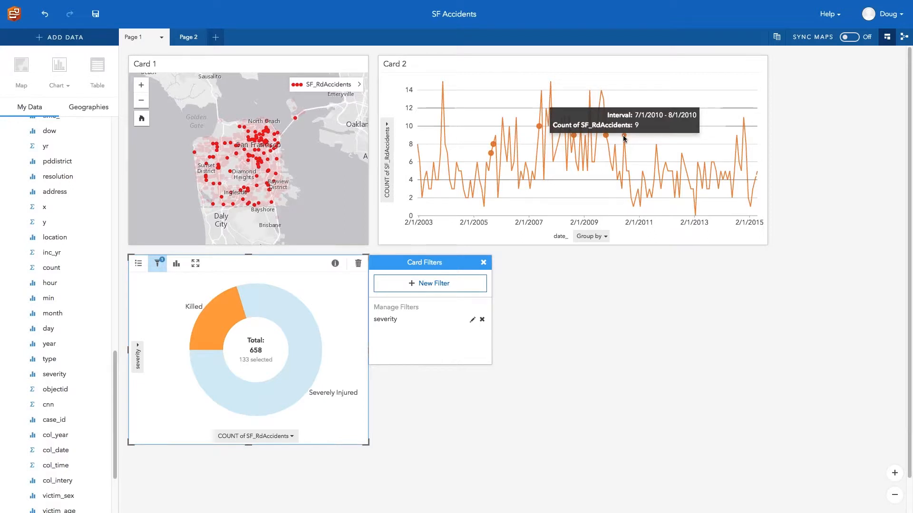
click(333, 426)
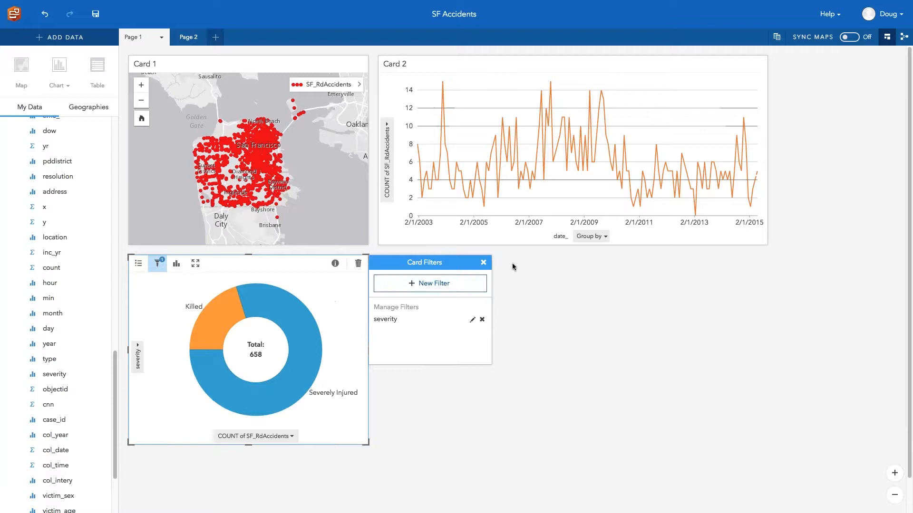
click(483, 262)
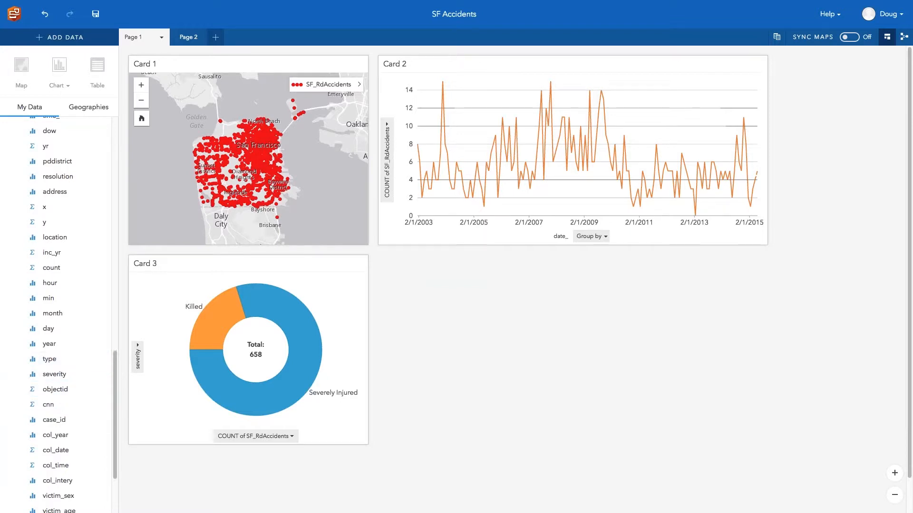
Create a bar chart from the coll_type field beside the donut chart and widen it to match the donut card.
drag(114, 359, 96, 392)
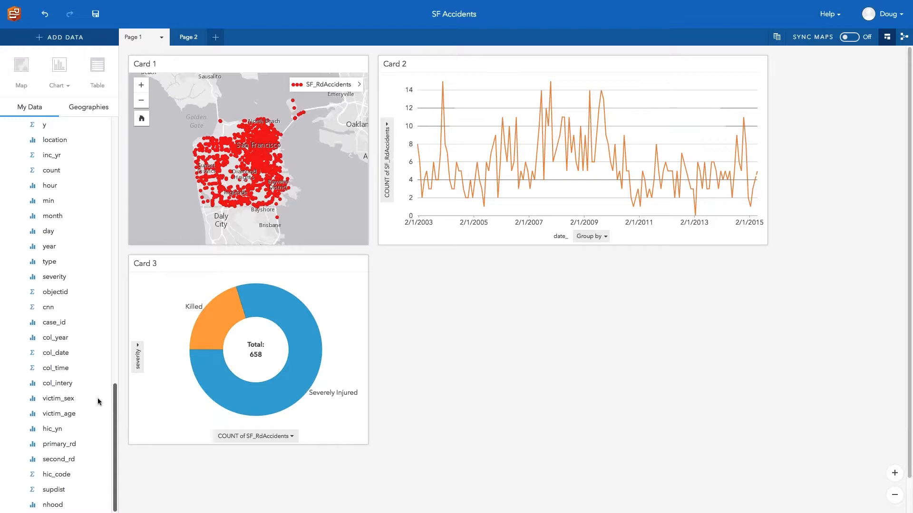
drag(97, 397, 92, 193)
drag(56, 240, 465, 359)
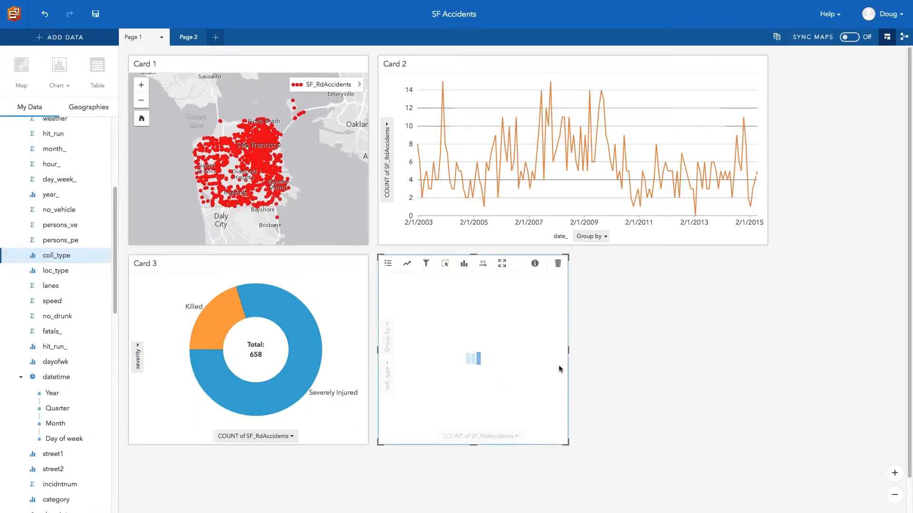
drag(567, 361, 591, 356)
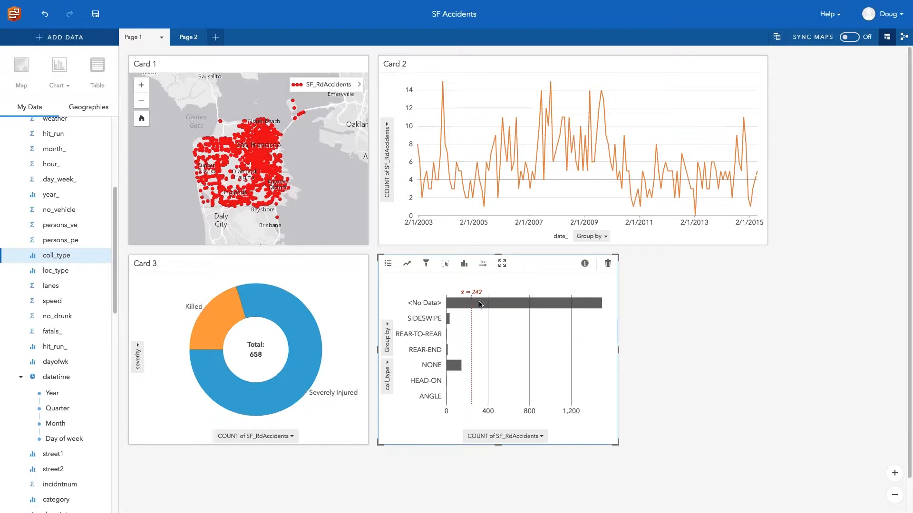
Add a coll_type filter to the collision type bar chart, excluding NONE and <No Data>.
click(426, 263)
click(696, 297)
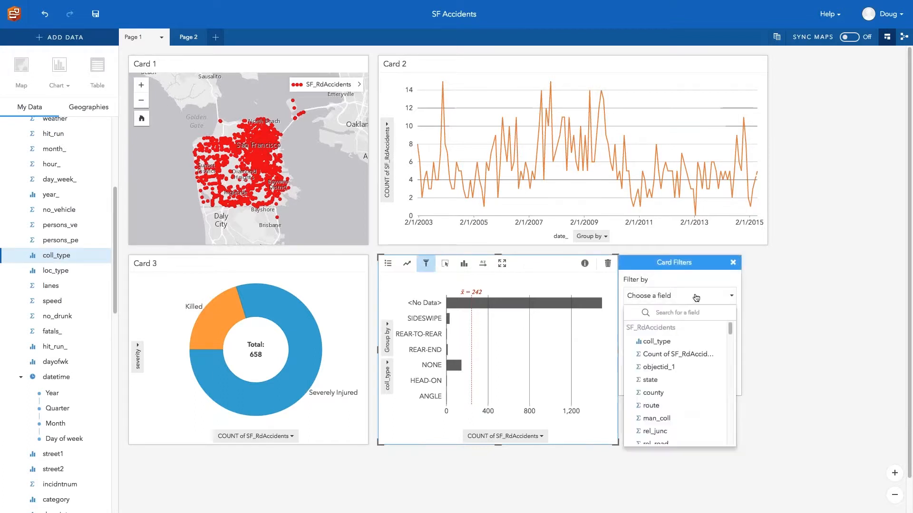
click(669, 342)
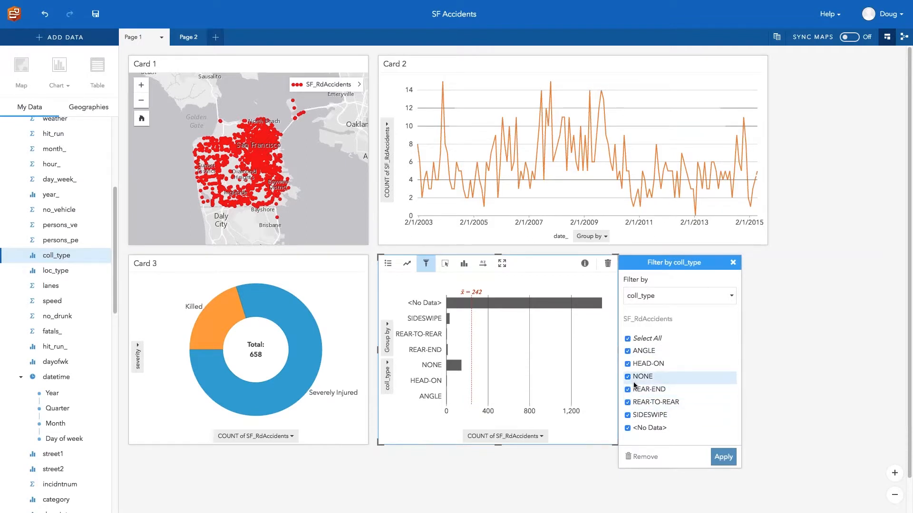
click(628, 378)
click(628, 429)
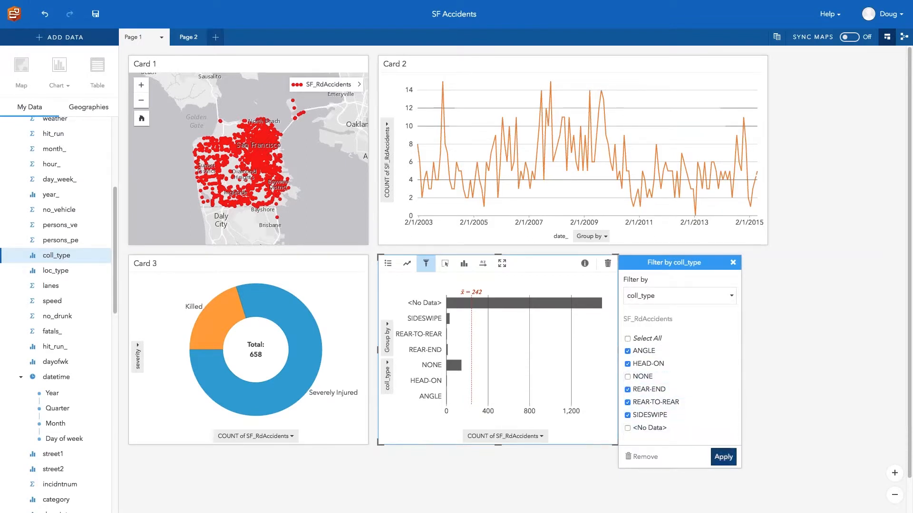
click(723, 458)
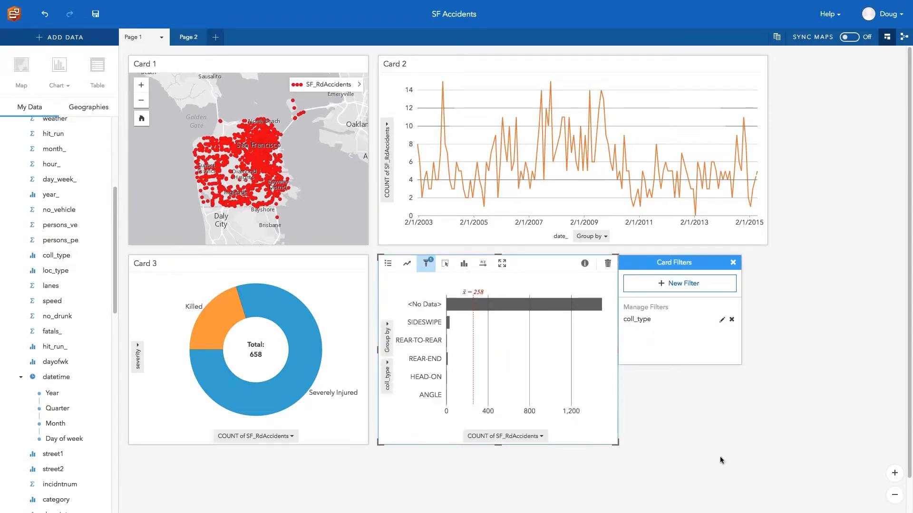
Edit the bar chart's existing coll_type filter and reapply it with NONE and <No Data> deselected.
click(713, 320)
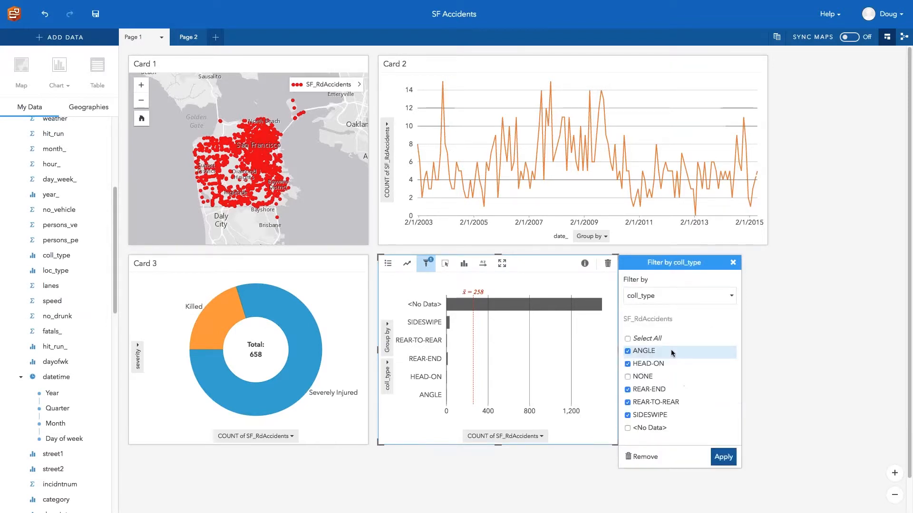
click(628, 429)
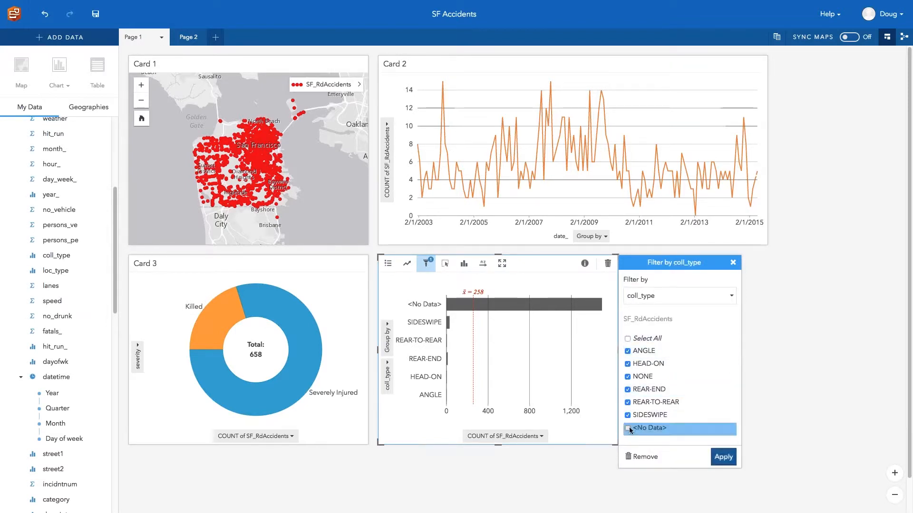
click(628, 376)
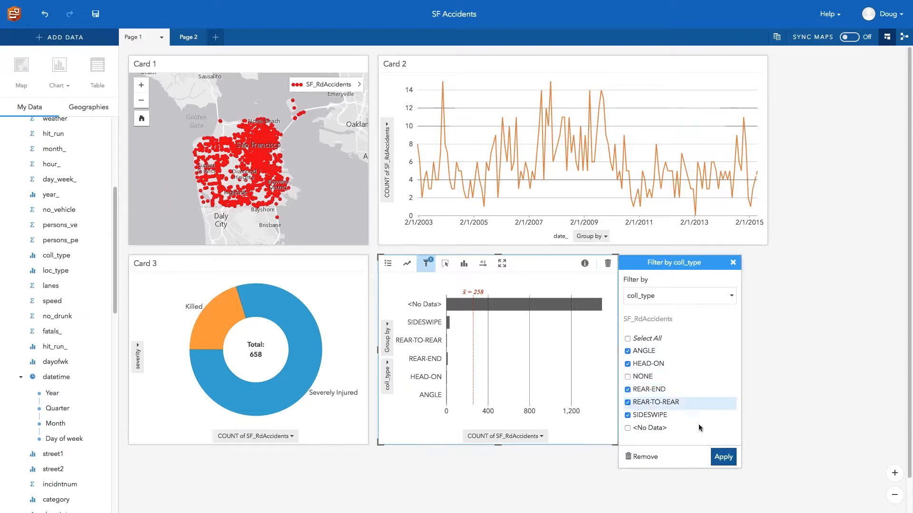
click(723, 457)
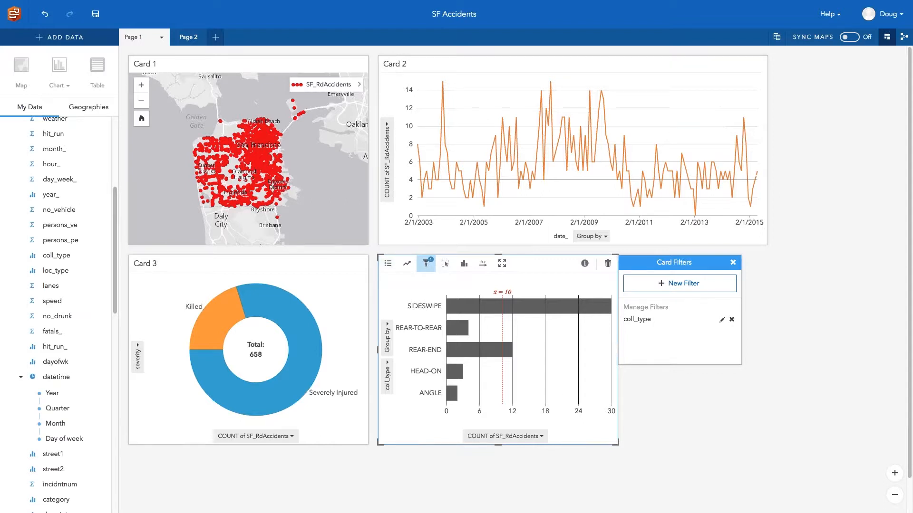
Close the card filters and select the REAR-TO-REAR bar to examine its accidents up close on the map.
click(732, 263)
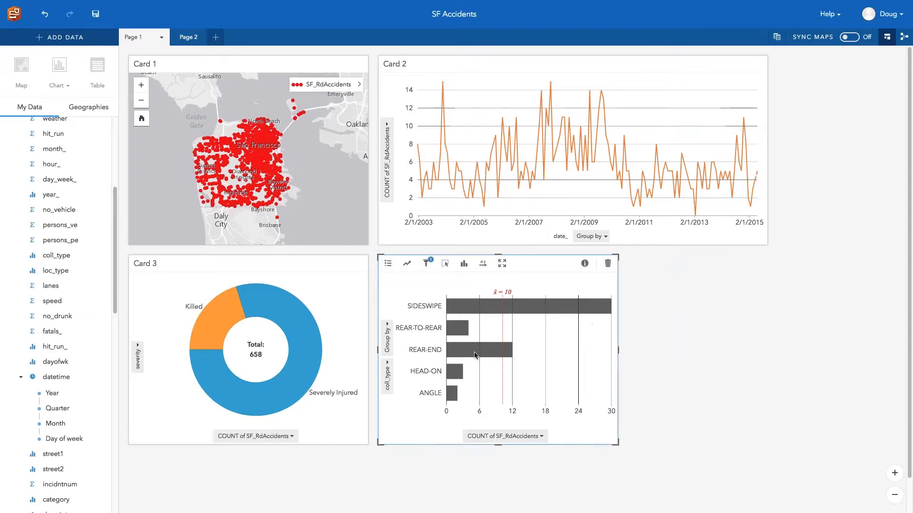
mouse_move(475, 355)
click(465, 330)
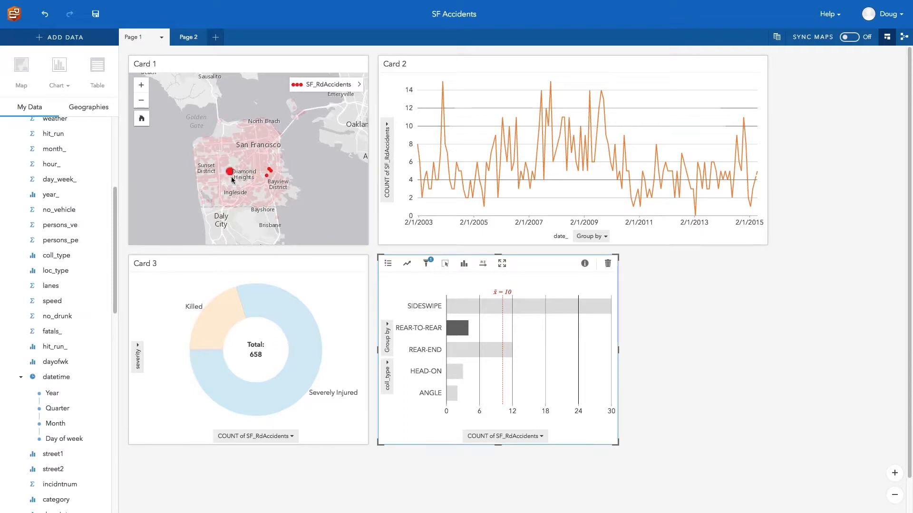
click(456, 332)
click(455, 332)
click(256, 164)
scroll(255, 165, up, 5)
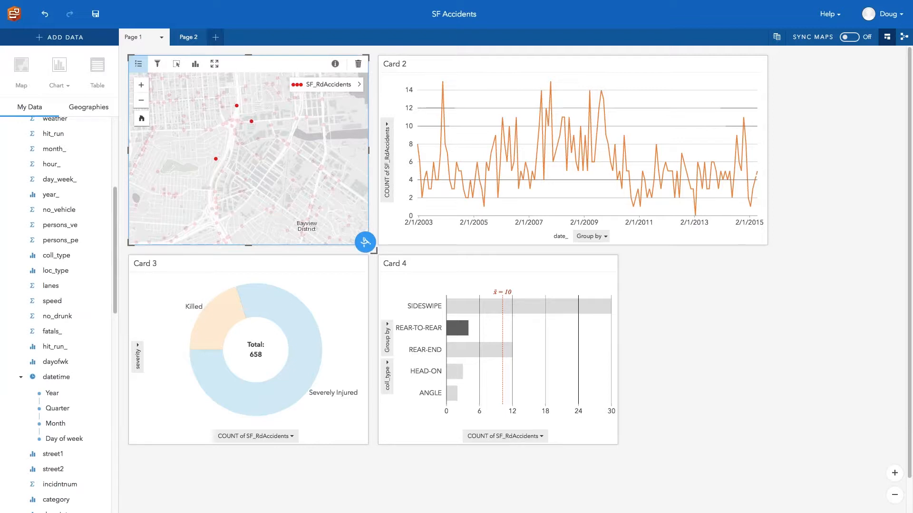
Compare the remaining collision type bars on the zoomed map one by one, and clear the bar selection.
click(455, 307)
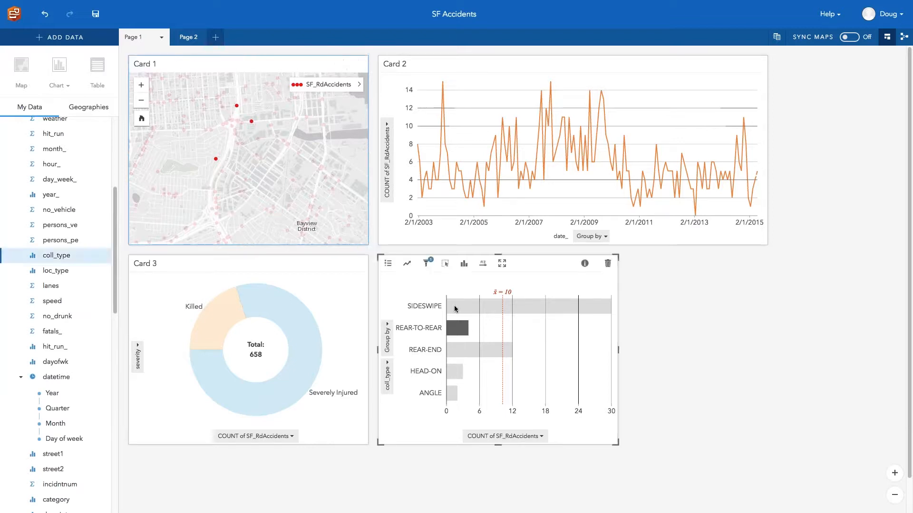
click(463, 354)
click(454, 371)
click(451, 393)
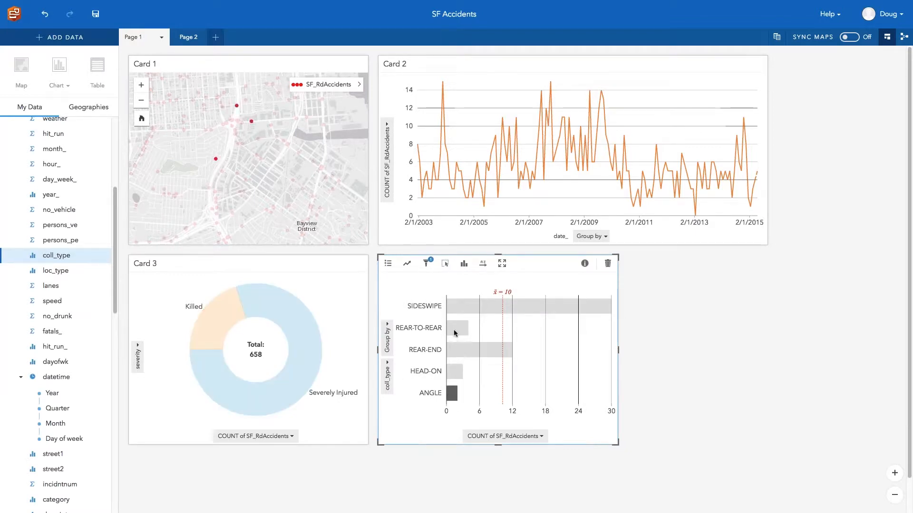
click(454, 333)
click(536, 348)
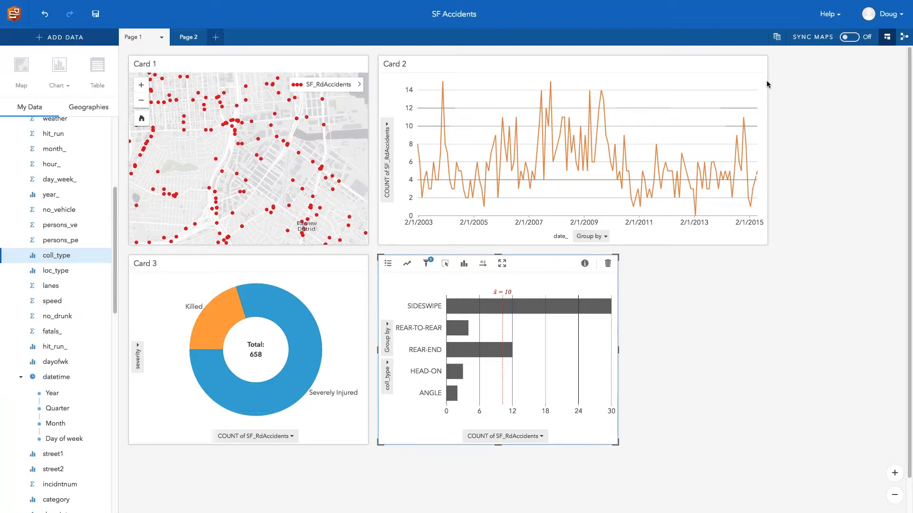
Narrow the date_ time series card so it extends only slightly past the collision type bar chart below it.
click(766, 100)
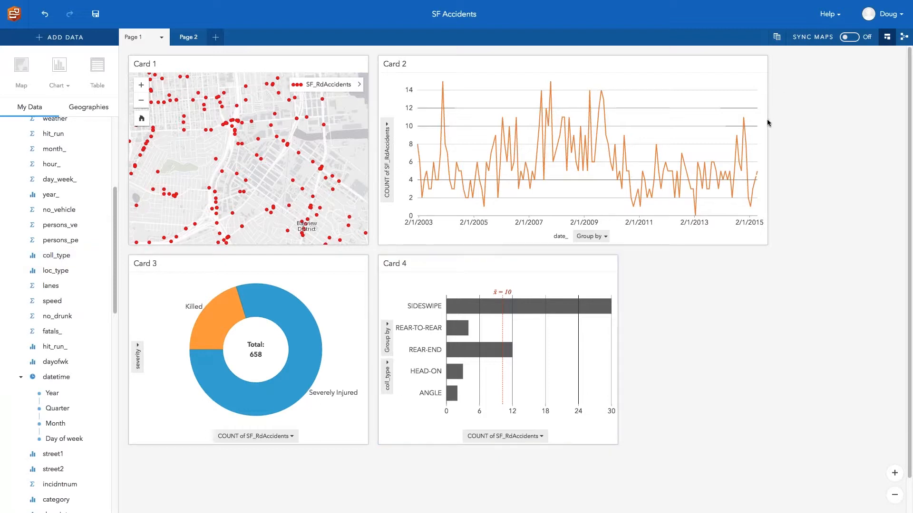
drag(768, 151, 669, 157)
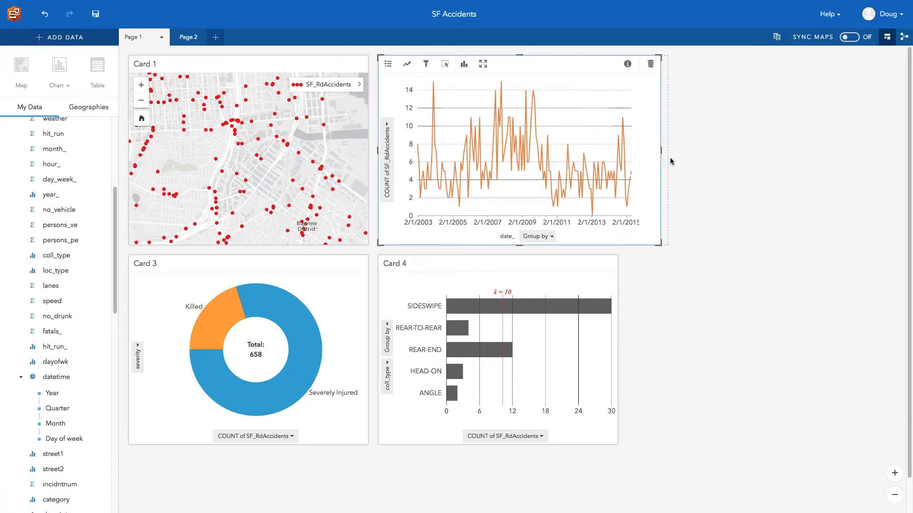
click(750, 171)
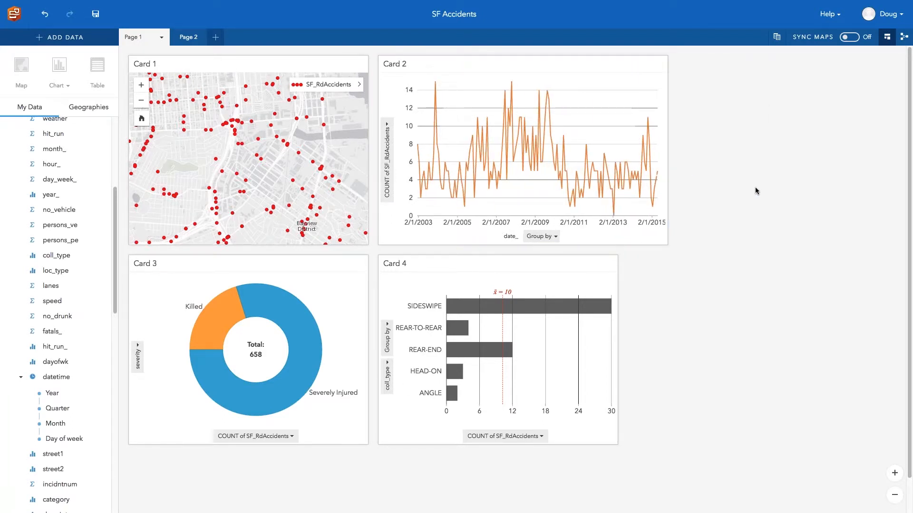
Set the collision type bar chart's color to orange and close its legend.
click(466, 335)
click(390, 270)
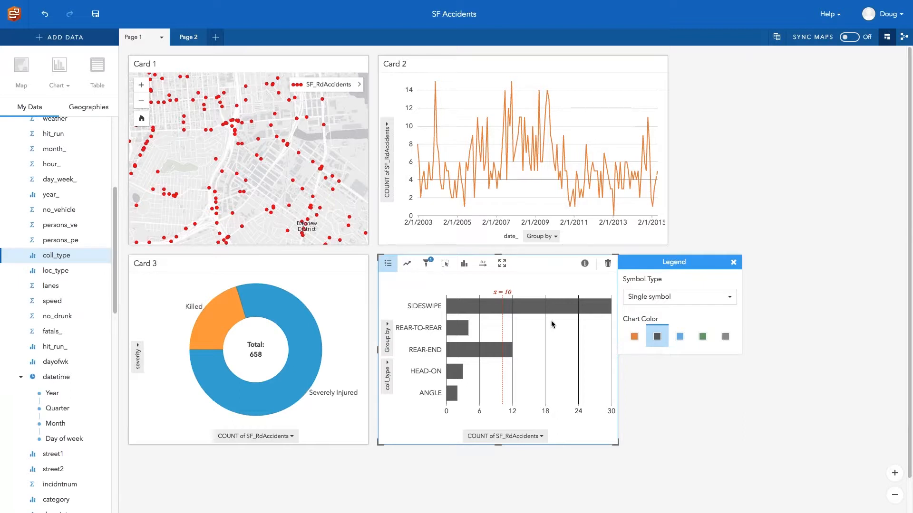
click(634, 337)
click(642, 391)
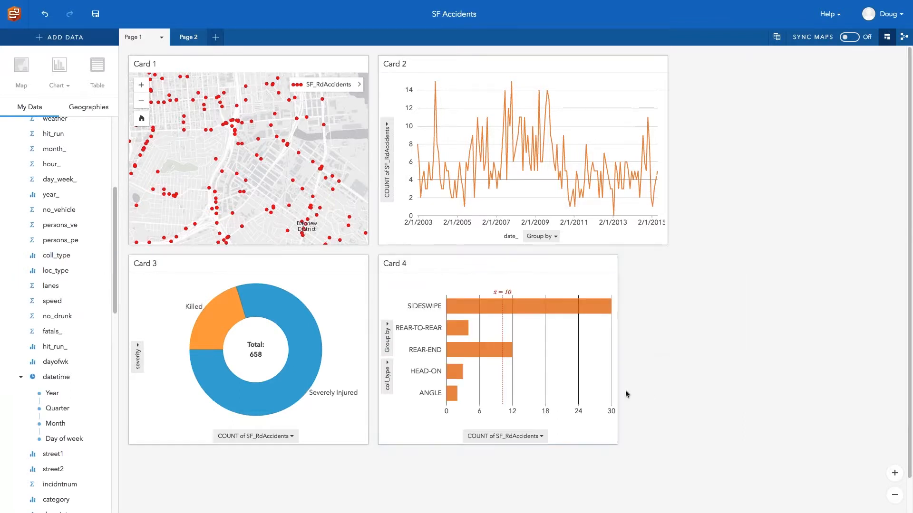
Select the SIDESWIPE, REAR-TO-REAR, REAR-END, HEAD-ON and ANGLE bars in turn to examine their accidents on the map.
click(527, 307)
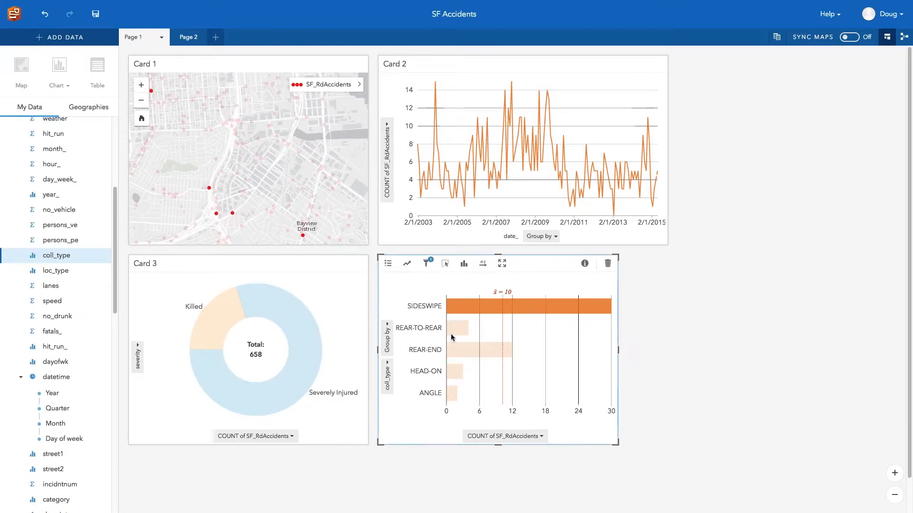
click(457, 333)
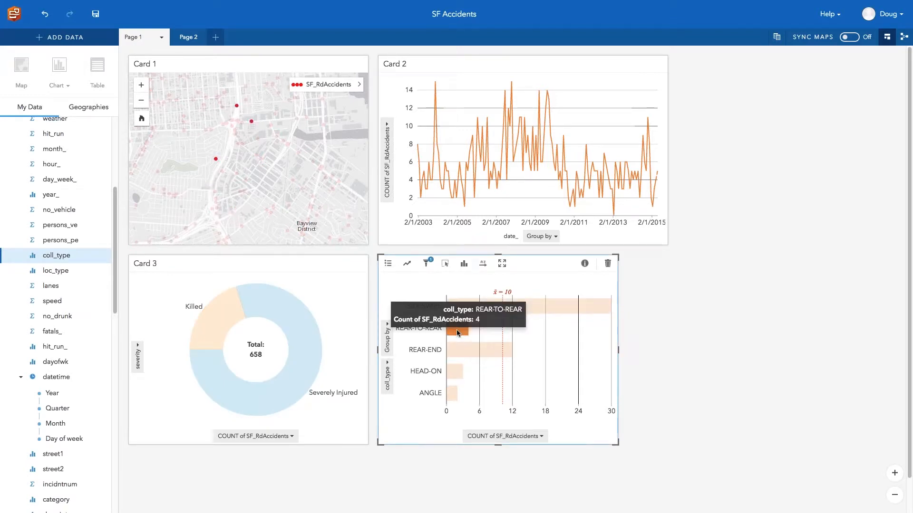
click(455, 354)
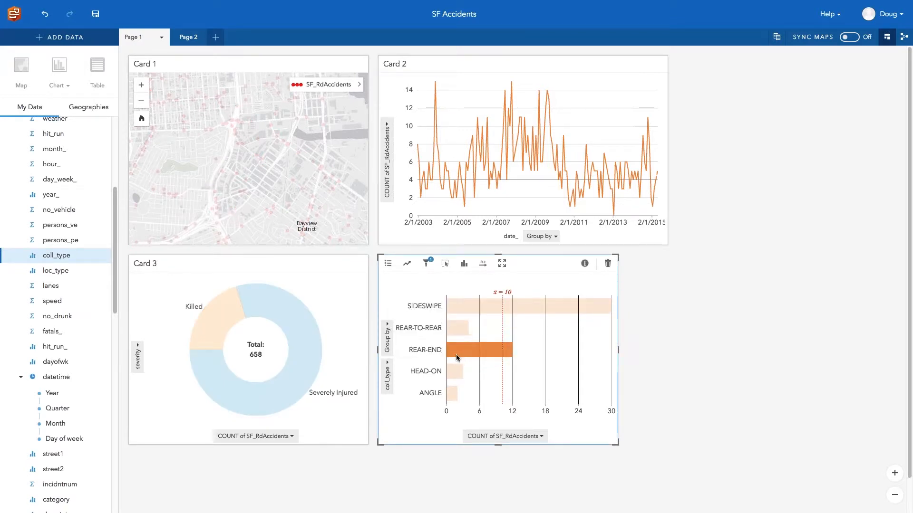
click(452, 375)
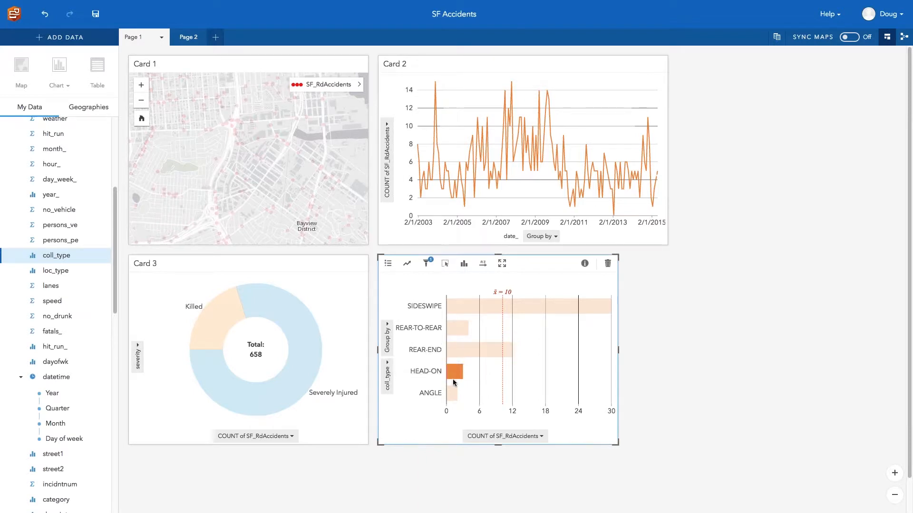
click(452, 394)
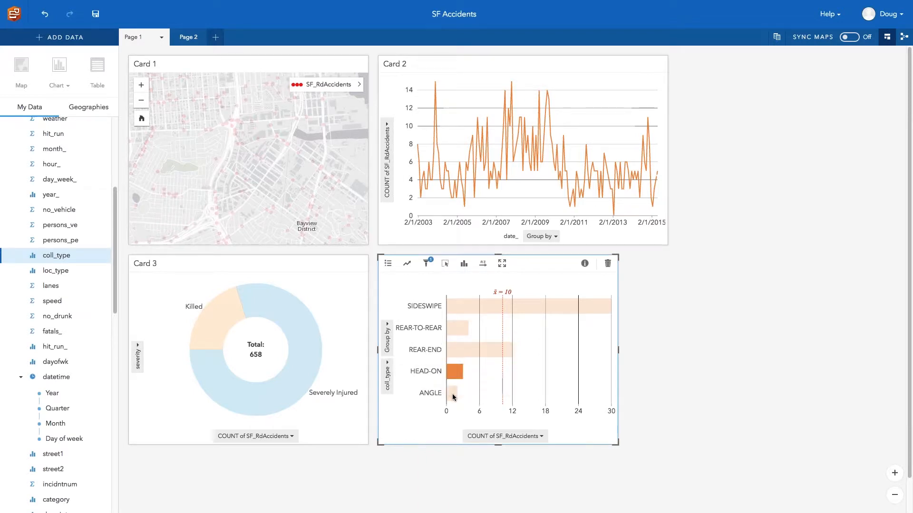
Examine the ANGLE collisions across all of San Francisco on the map, and clear the bar selection.
click(252, 186)
click(141, 101)
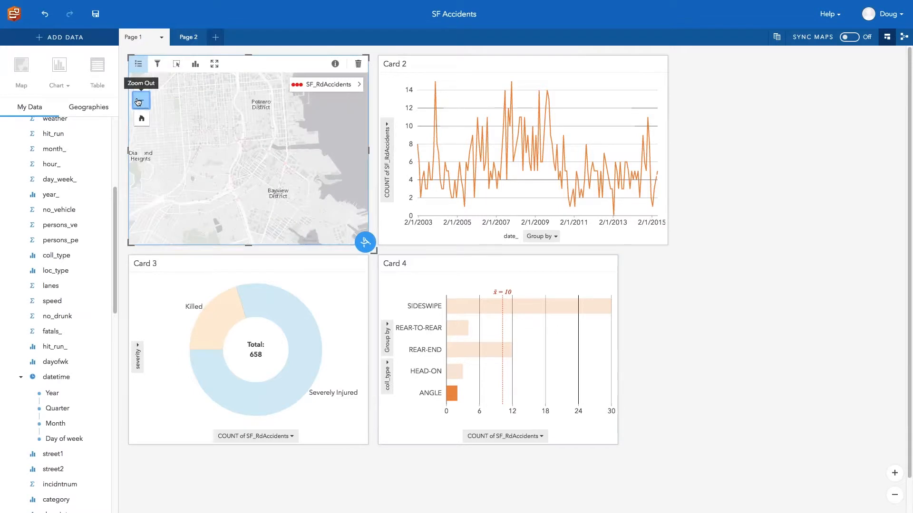
click(139, 102)
drag(191, 133, 249, 180)
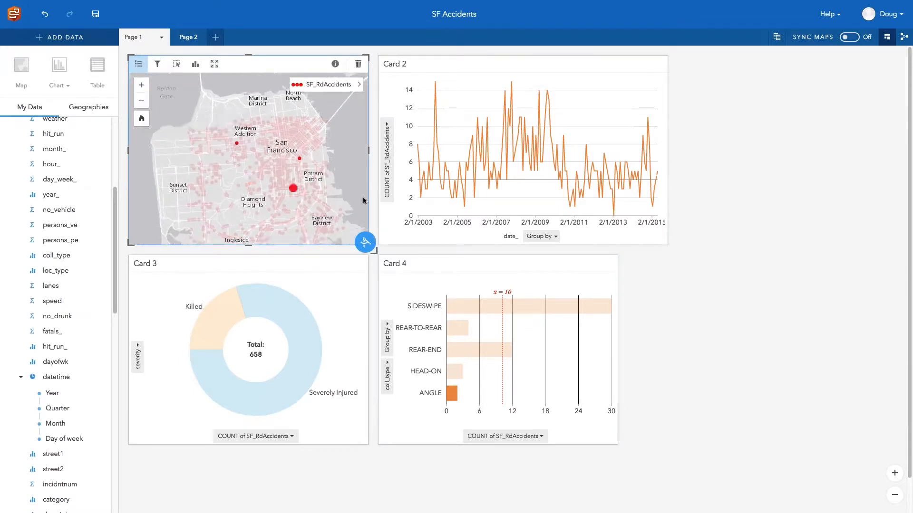
click(754, 269)
click(331, 276)
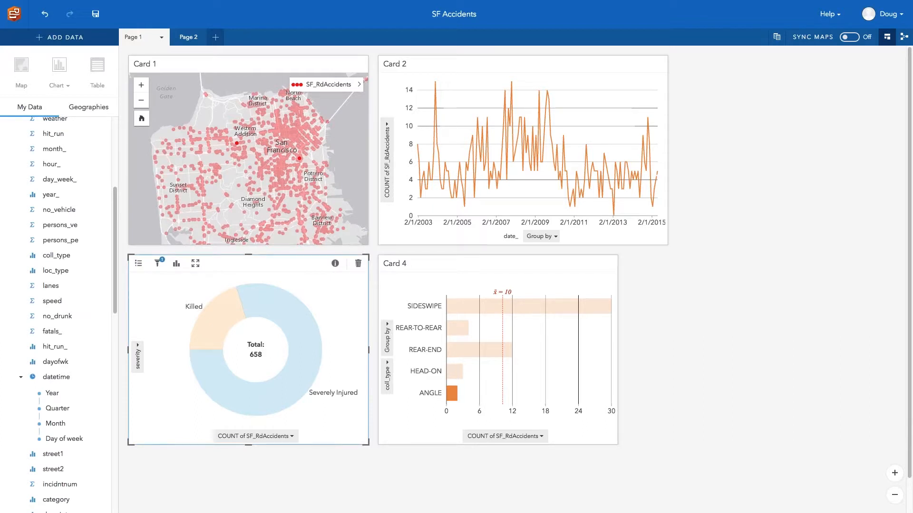
click(400, 423)
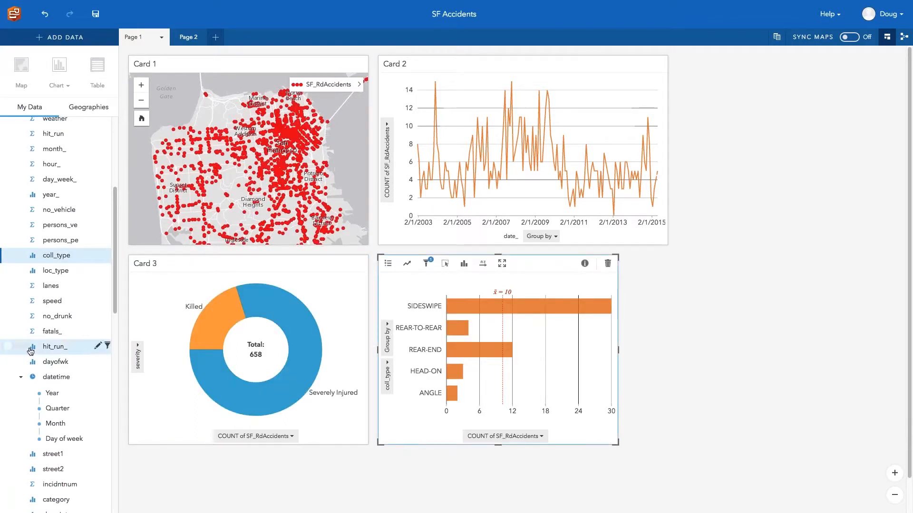
Create a chart from the victim_sex field beside the collision type bar chart and change it to a donut chart.
scroll(75, 404, down, 1)
scroll(75, 407, down, 10)
scroll(75, 406, down, 5)
scroll(76, 412, down, 4)
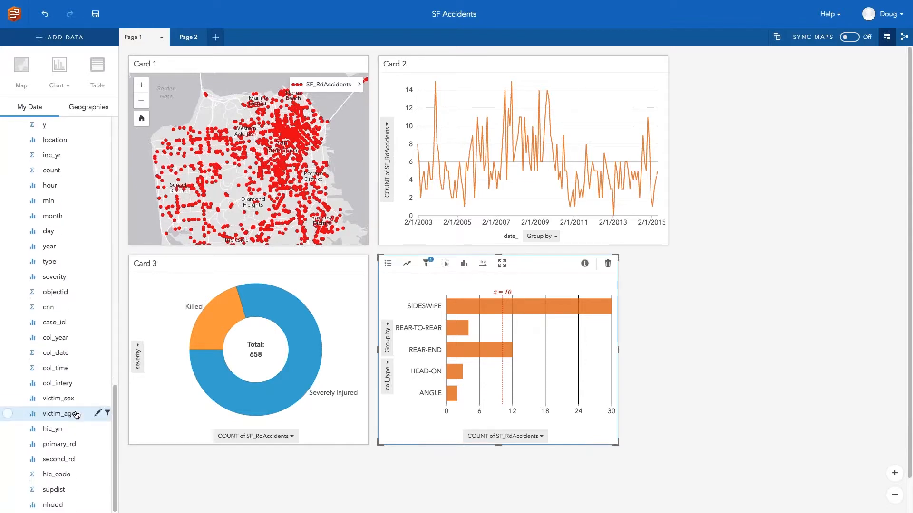
drag(62, 400, 821, 346)
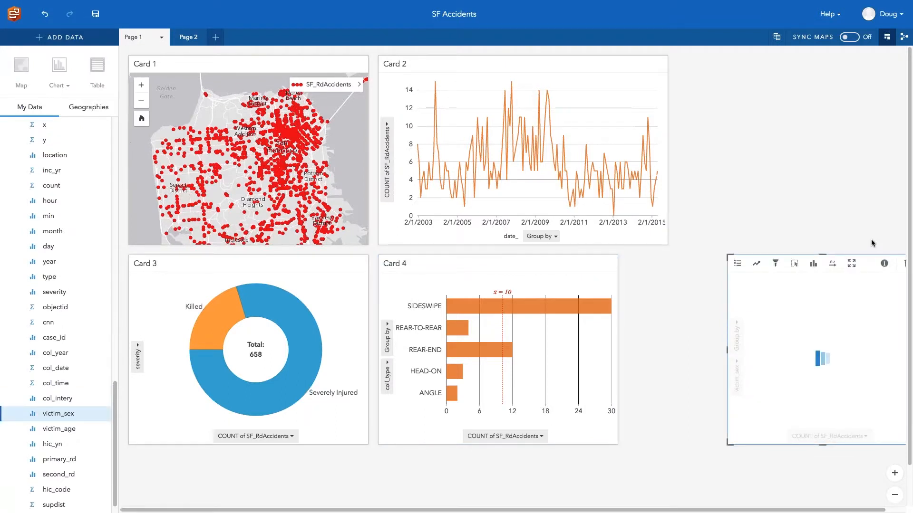
drag(866, 263, 767, 265)
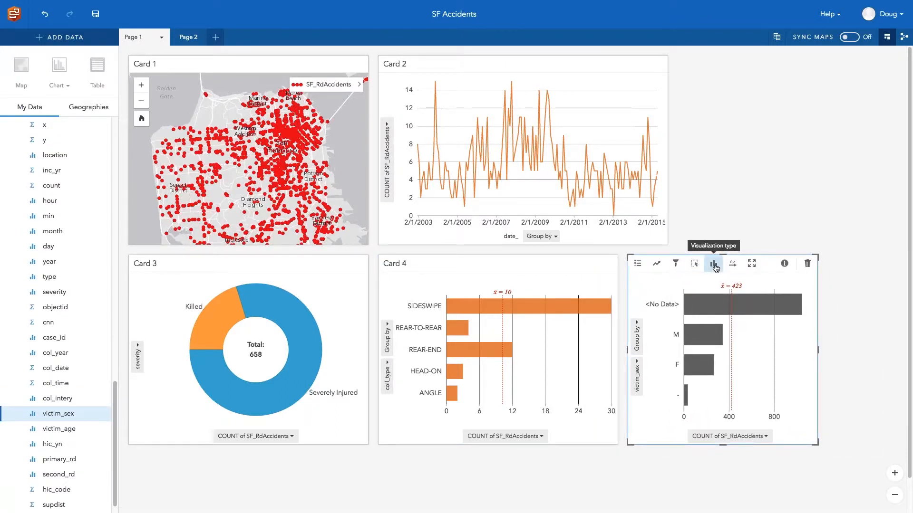
click(714, 266)
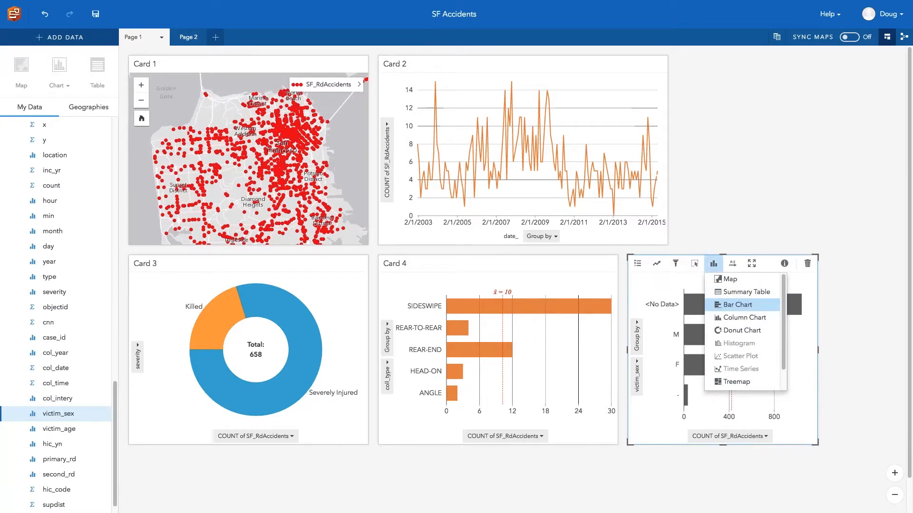
click(741, 332)
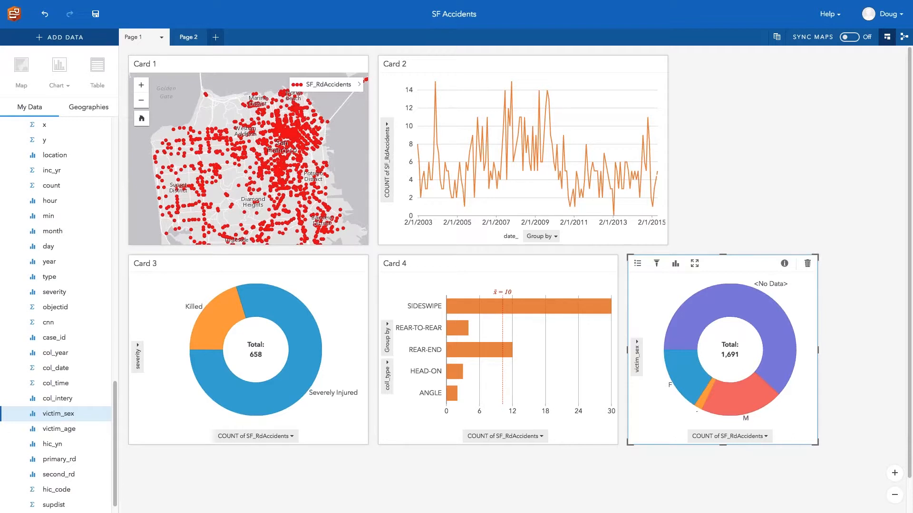
Add a victim_sex filter to the new donut chart, excluding - and <No Data>, and close the card filters.
click(665, 268)
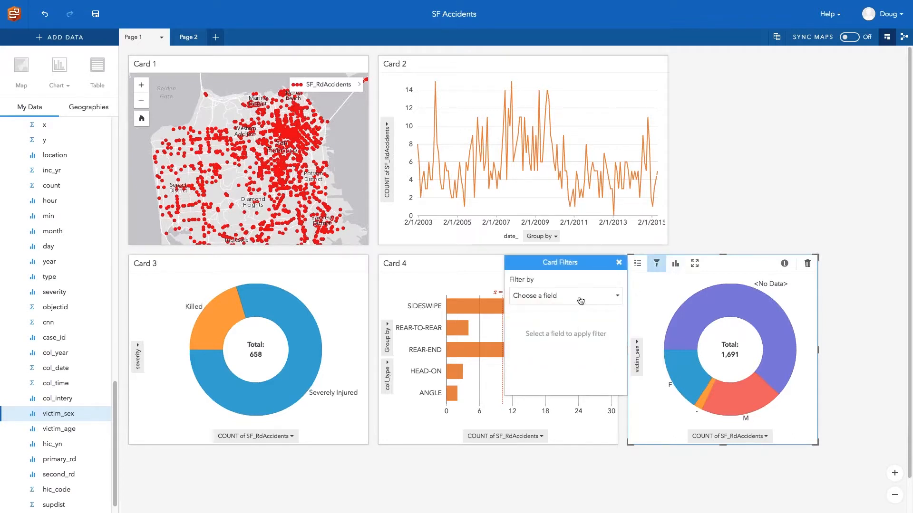
click(579, 300)
click(542, 342)
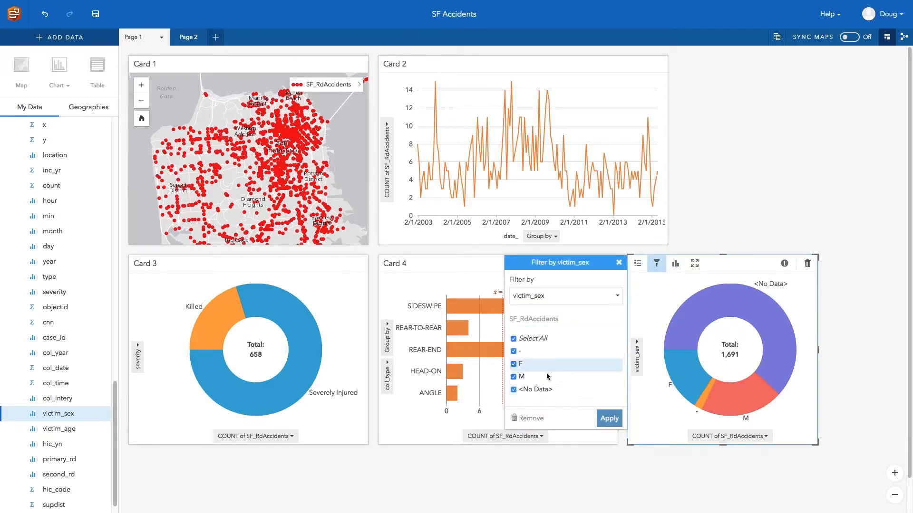
click(572, 391)
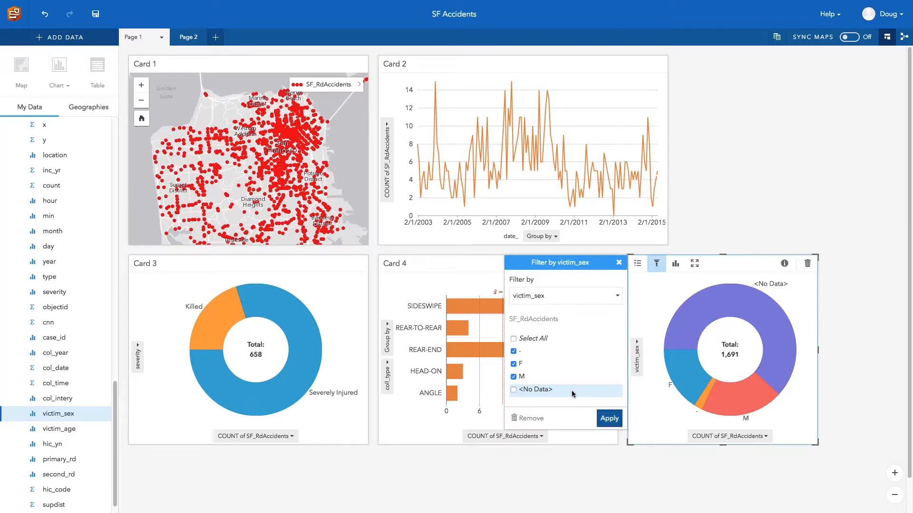
click(513, 351)
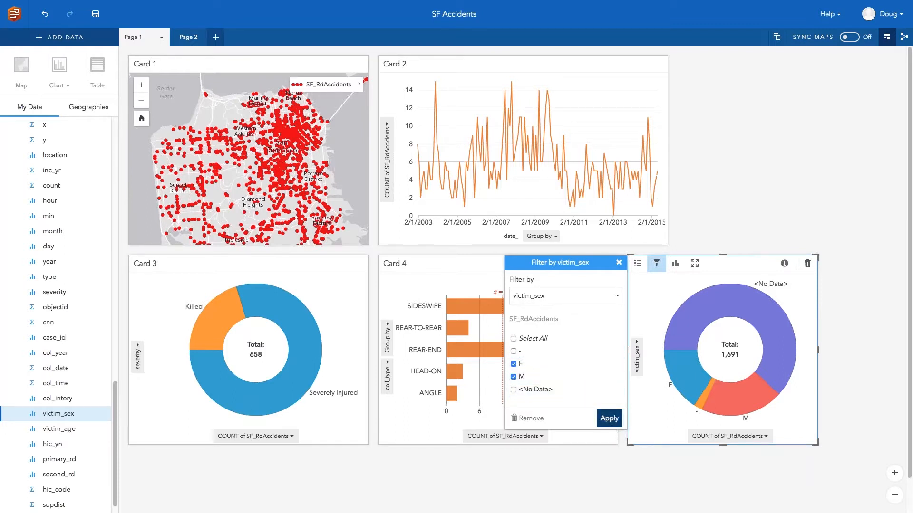
click(609, 419)
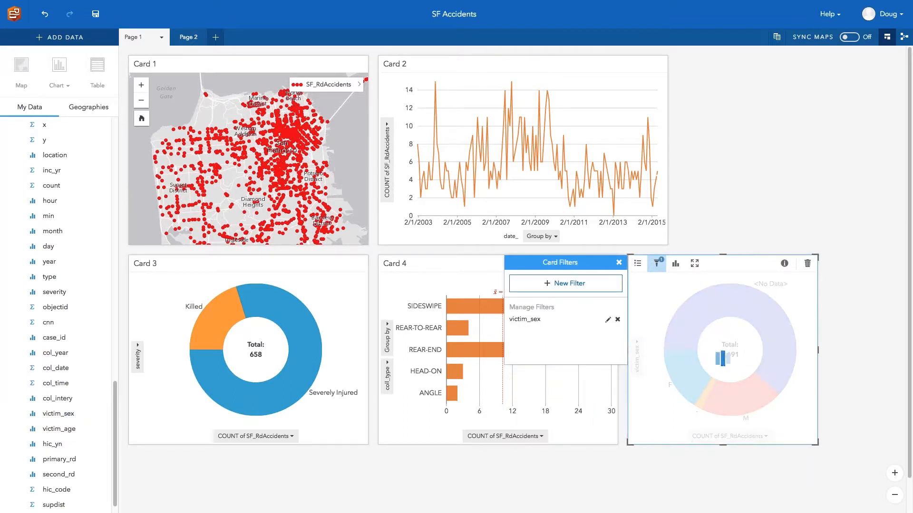
click(619, 263)
Compare the M and F slices of the victim_sex donut on the map, clear the selection, and activate the severity donut card.
click(683, 323)
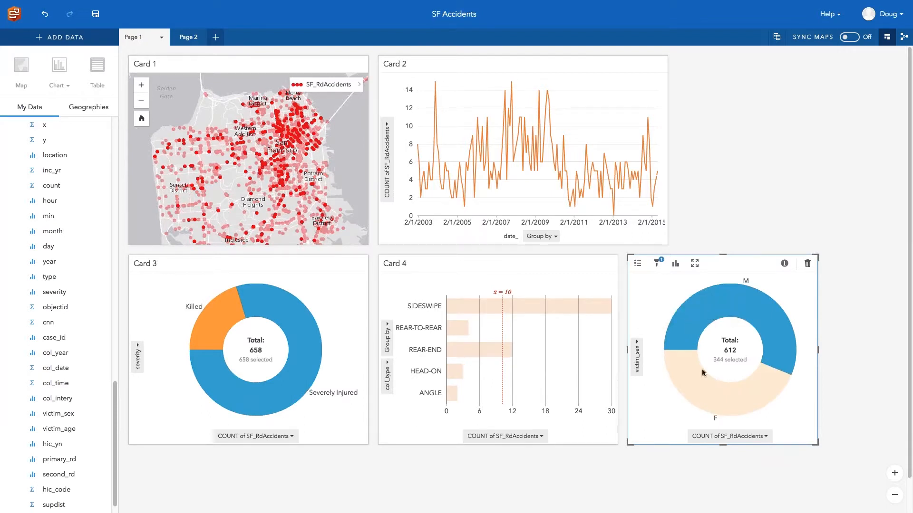
click(694, 380)
mouse_move(695, 380)
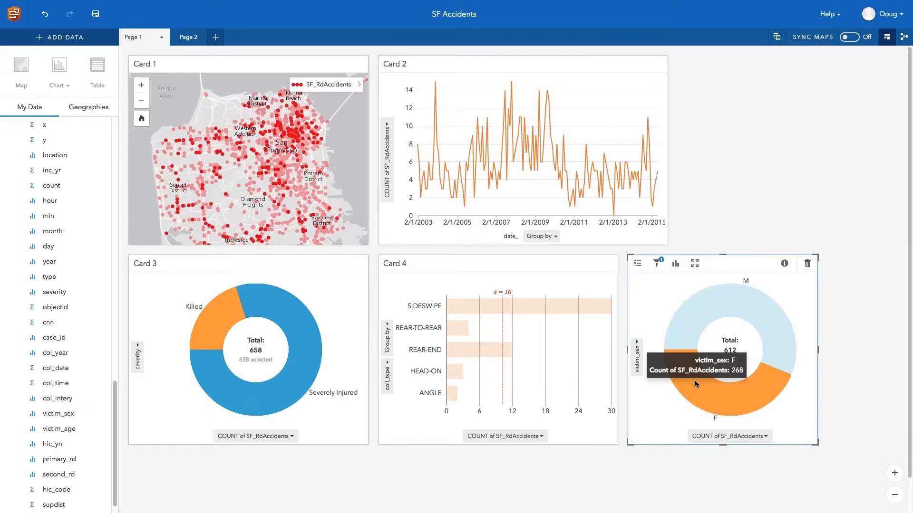
click(754, 316)
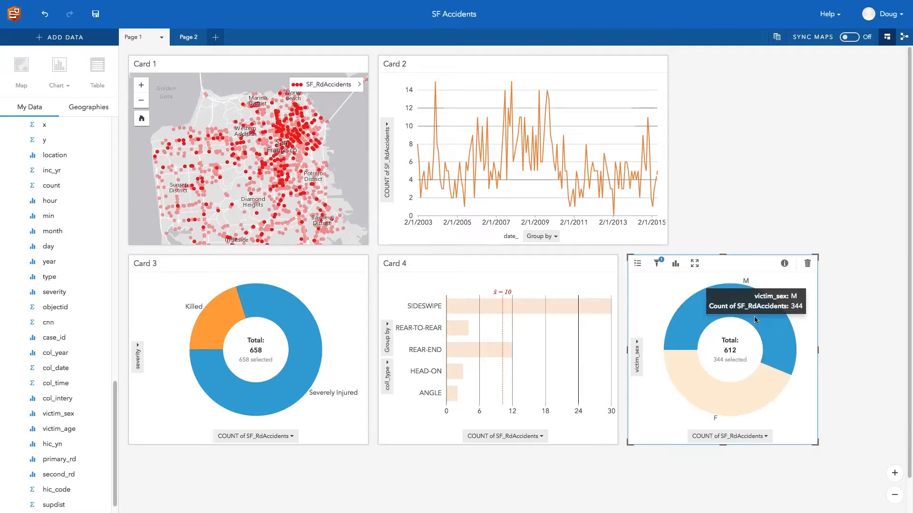
click(744, 346)
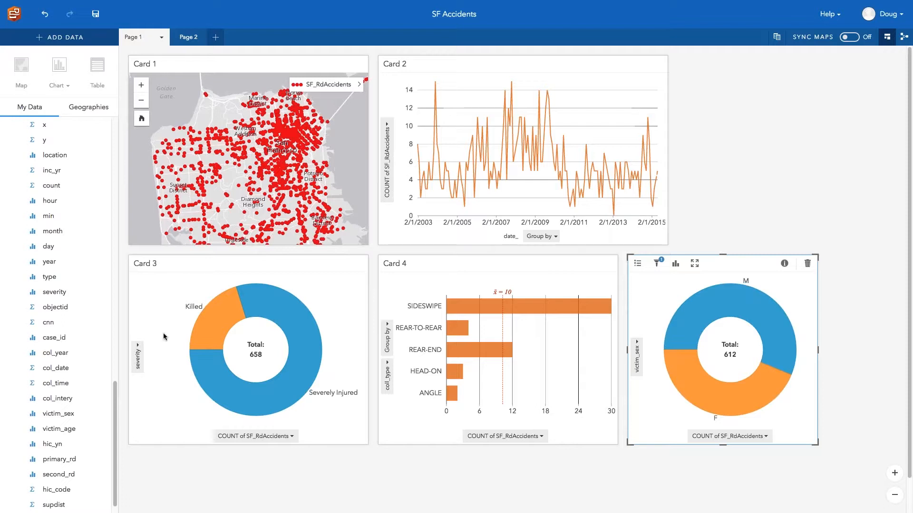
click(162, 267)
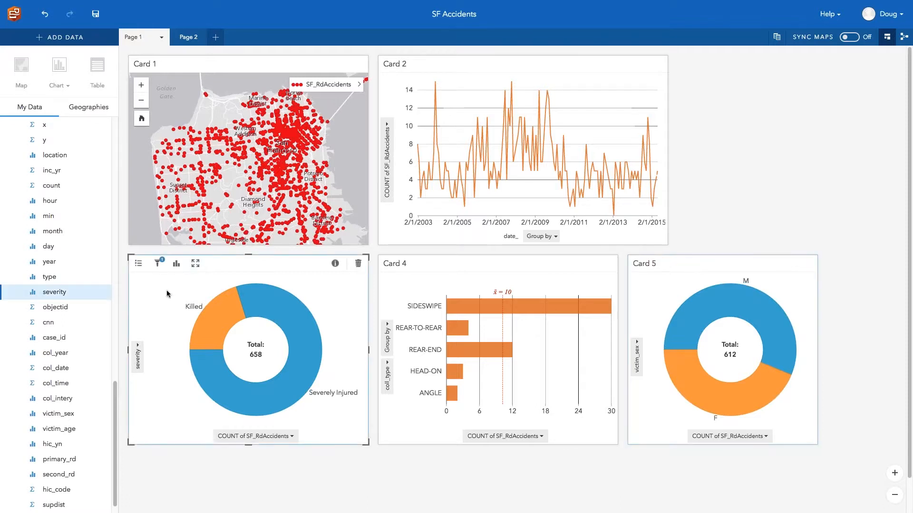
Enlarge the severity donut card, restore its size, and change it to a bar chart.
click(195, 263)
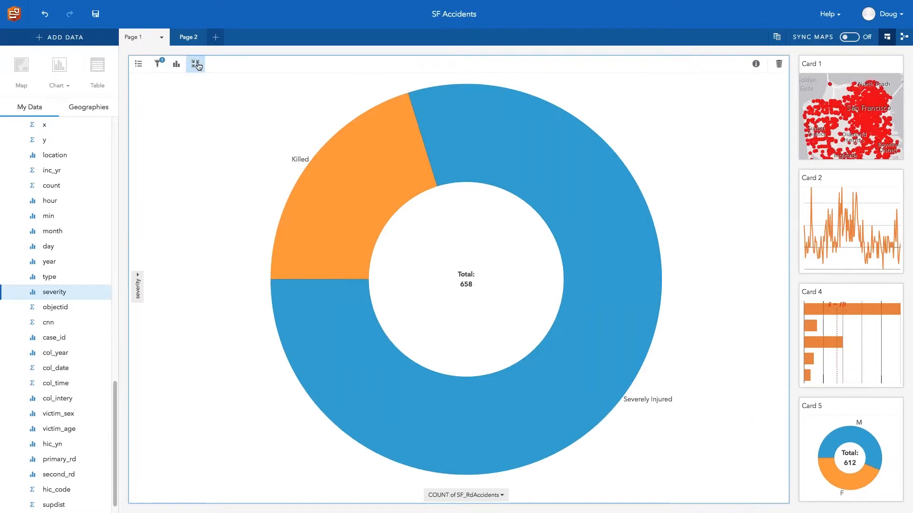
click(195, 65)
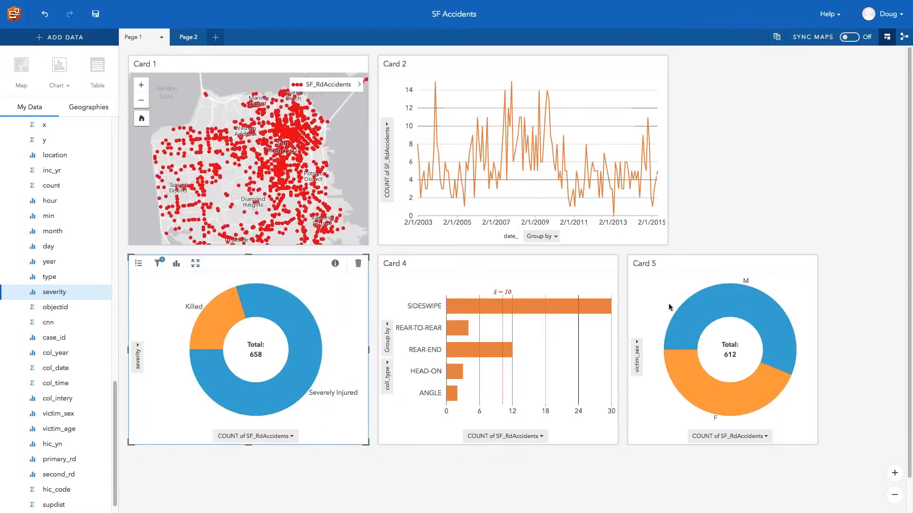
click(180, 266)
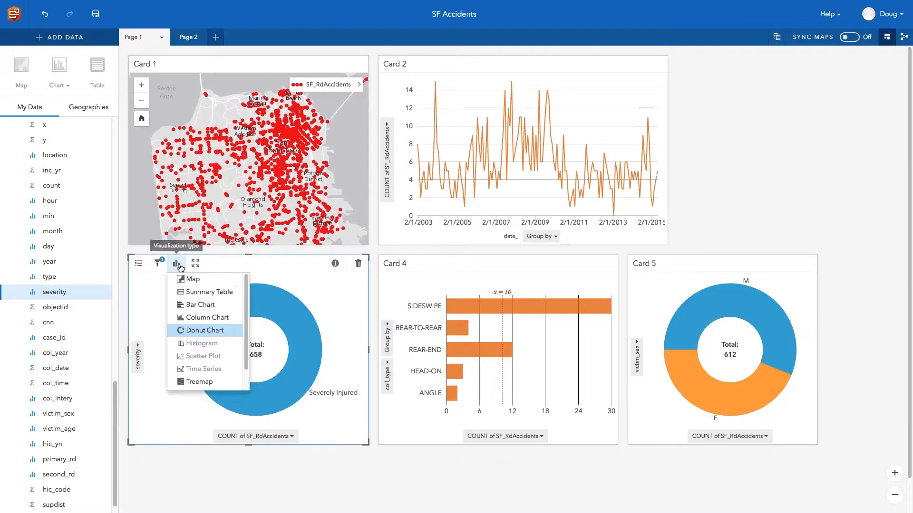
click(191, 306)
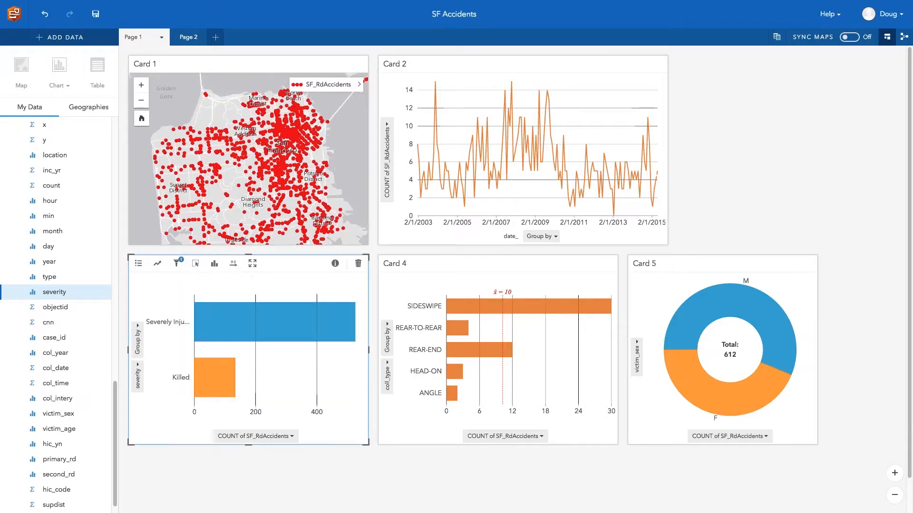
Try the victim_sex donut as a bar chart and as a treemap, and inspect its M and F blocks.
click(670, 288)
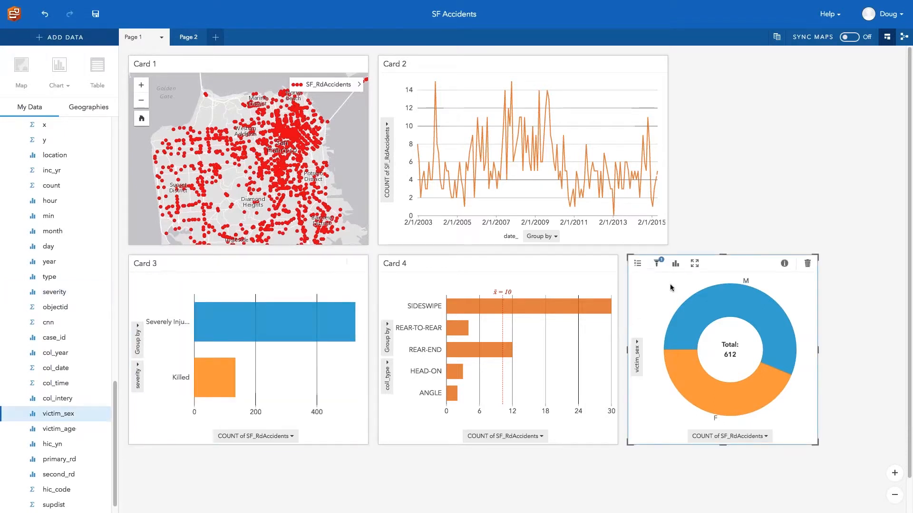
click(675, 264)
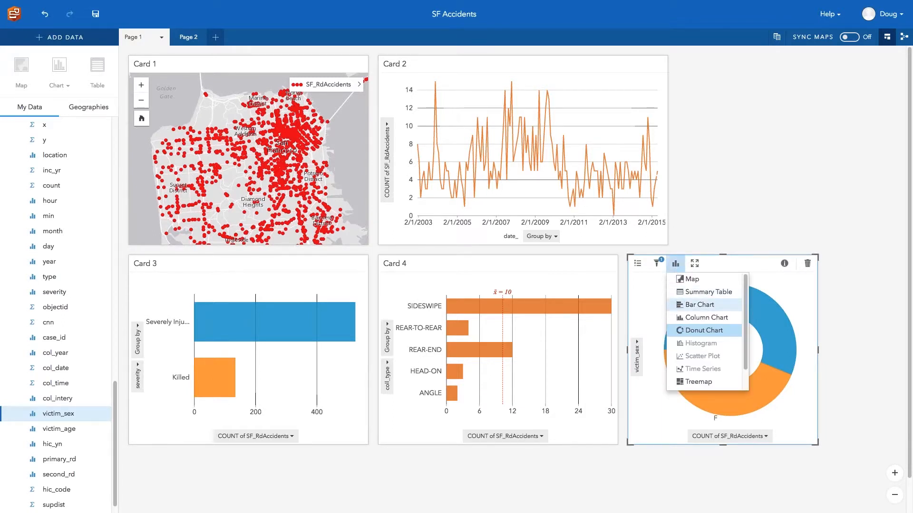
click(690, 306)
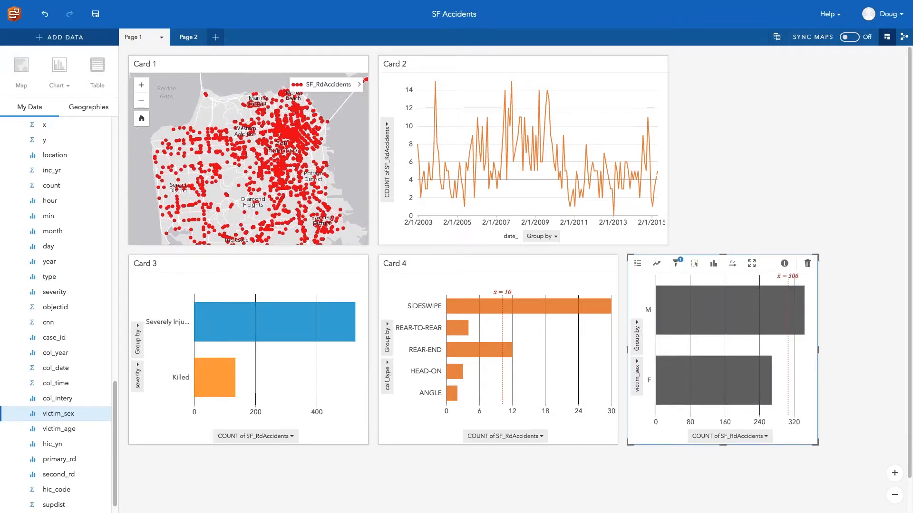
click(676, 264)
click(619, 263)
click(711, 264)
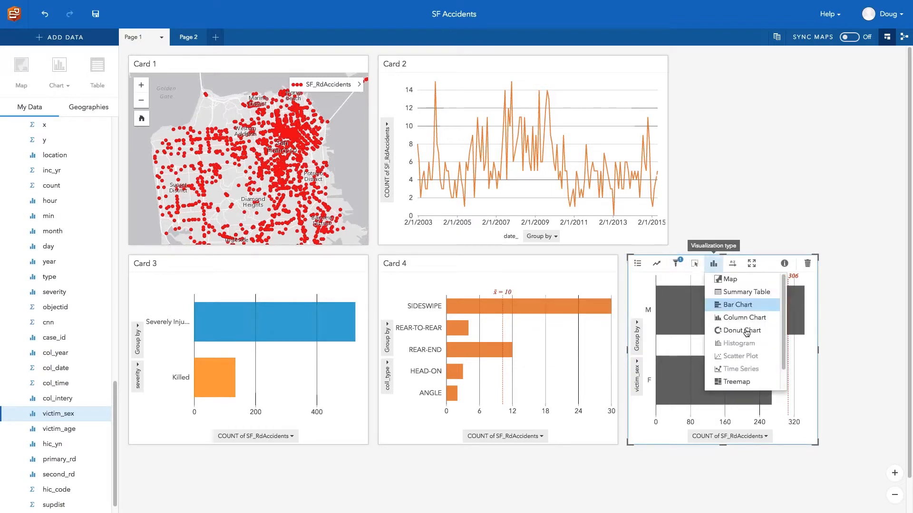
click(747, 383)
mouse_move(746, 380)
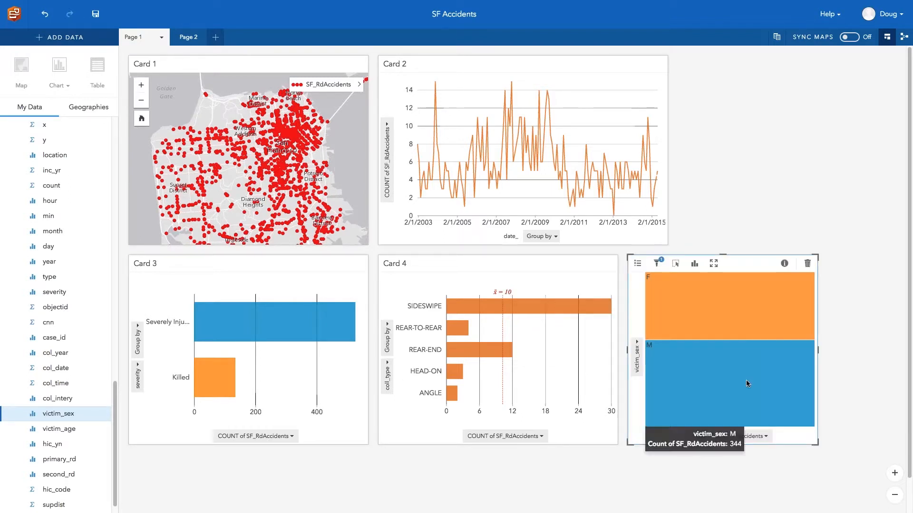
mouse_move(734, 300)
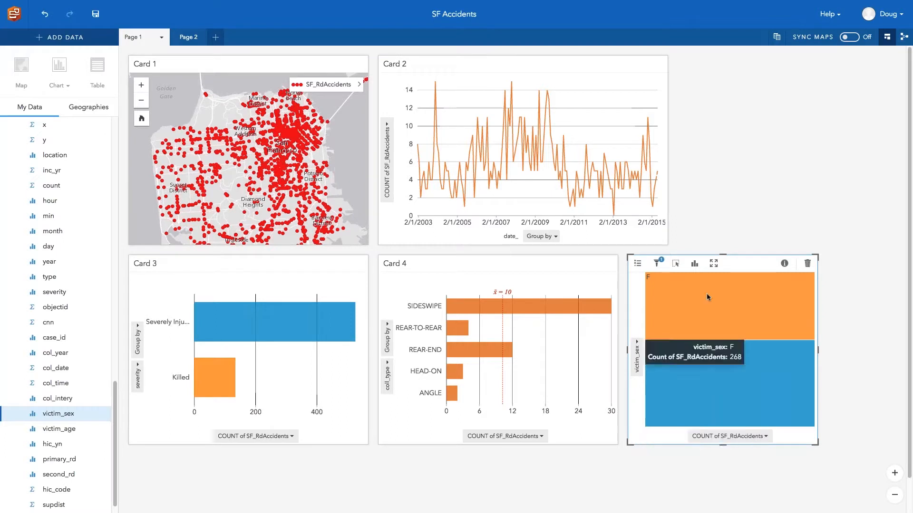
Change the victim_sex card to a map of San Francisco and set its symbol type to Heat Map.
click(692, 264)
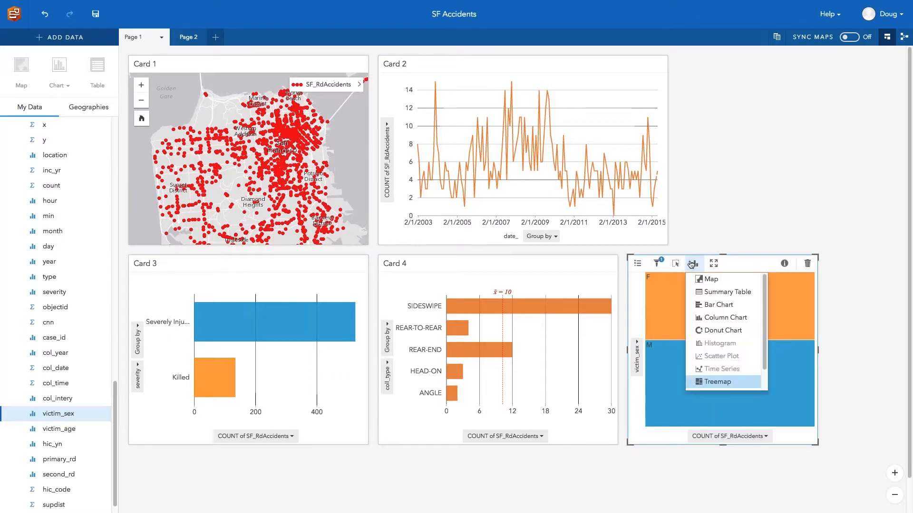
click(709, 280)
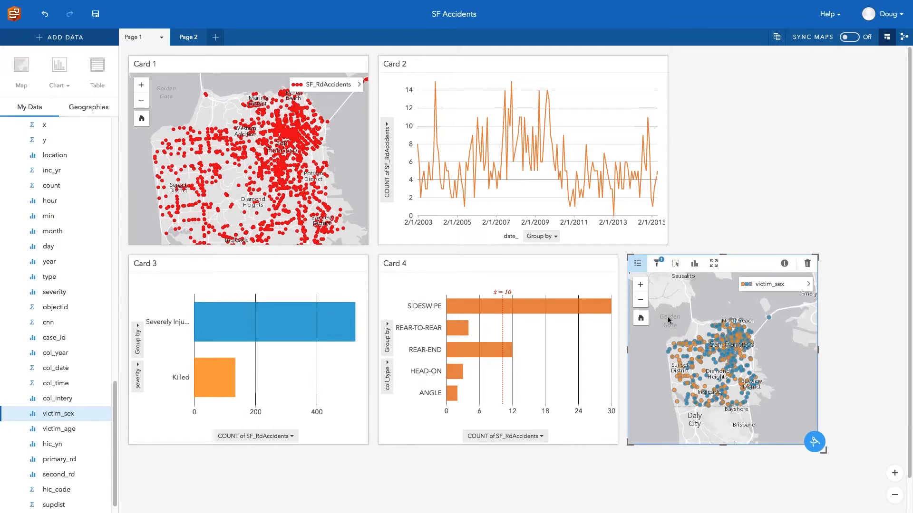
drag(663, 316, 775, 415)
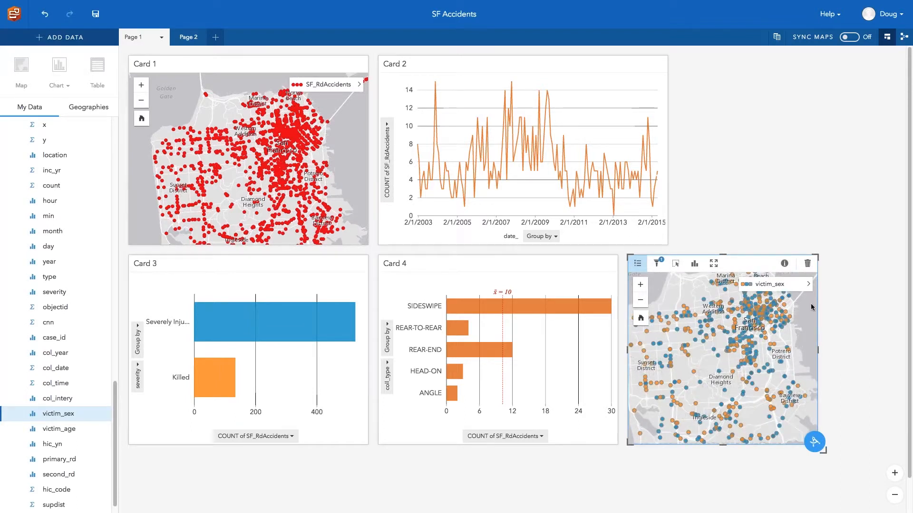
click(808, 284)
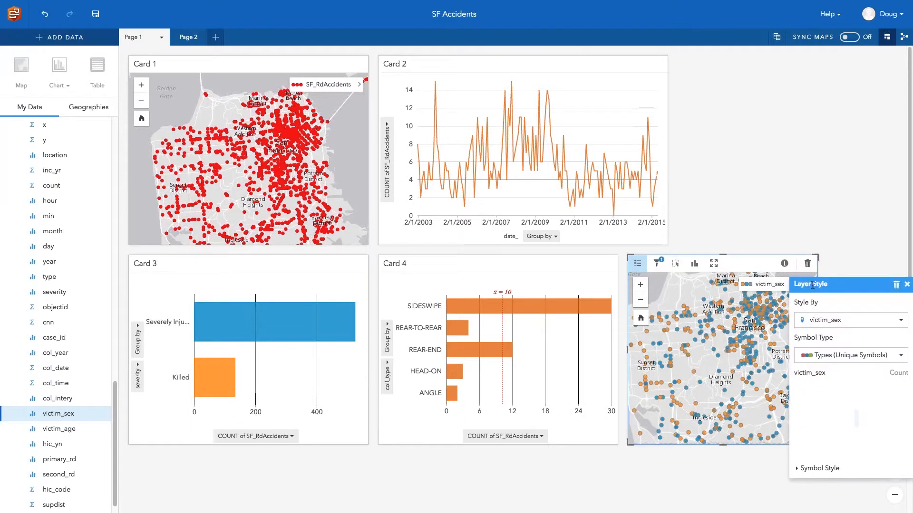
click(843, 355)
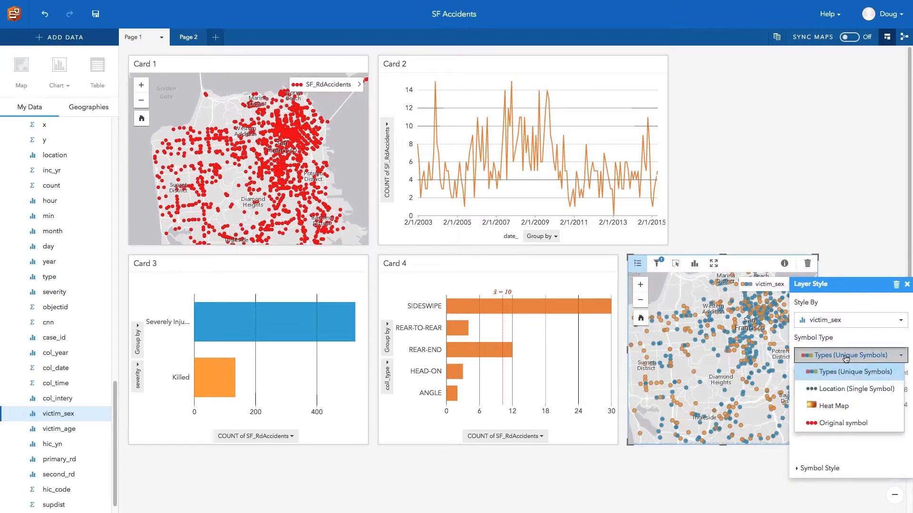
click(836, 407)
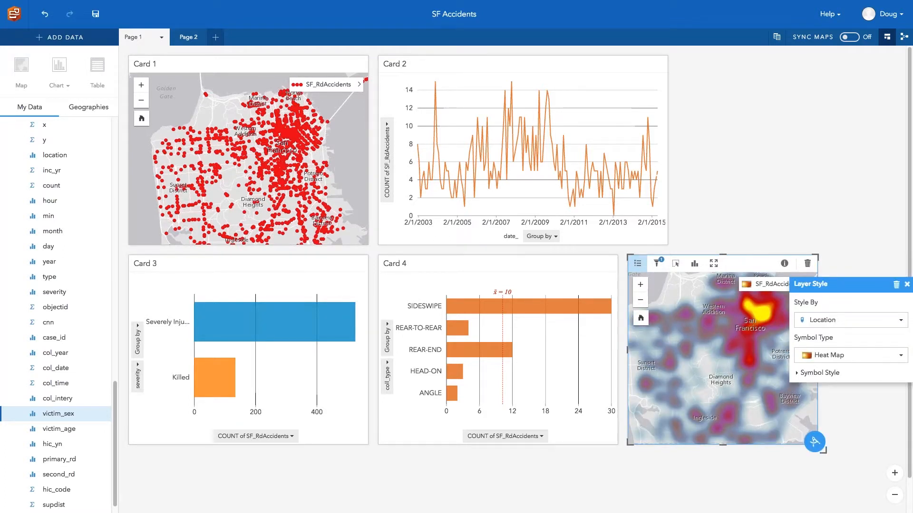
click(819, 417)
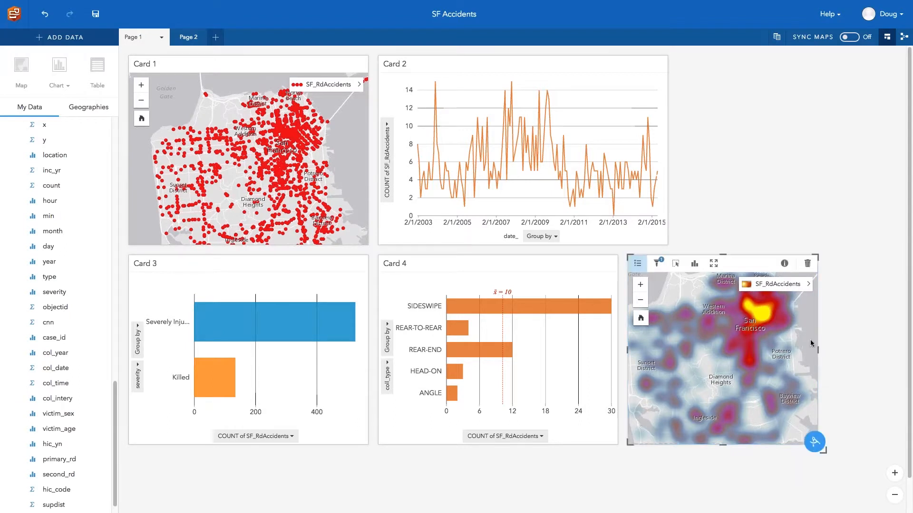
Widen the heat map card, reposition its map on San Francisco, and extend the date line chart card to the same outer edge.
drag(818, 349, 865, 349)
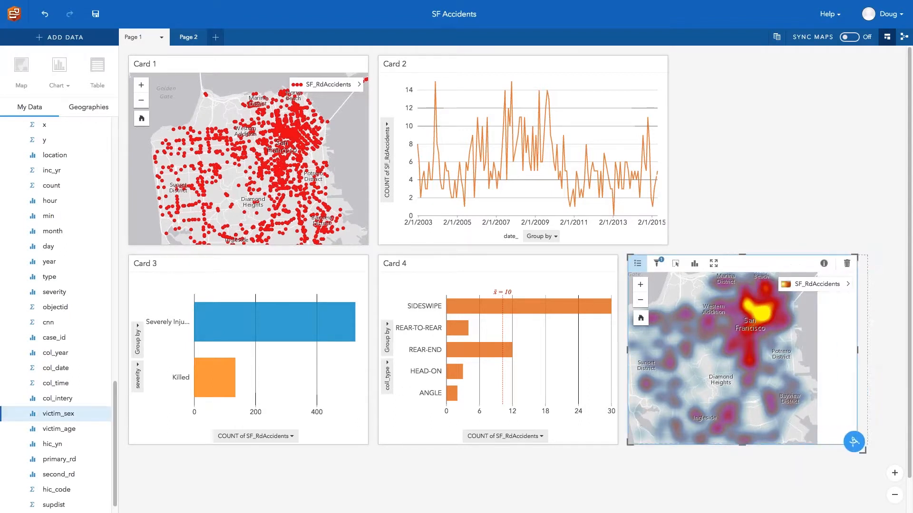
mouse_move(724, 356)
mouse_down()
mouse_move(724, 372)
mouse_move(716, 366)
mouse_up()
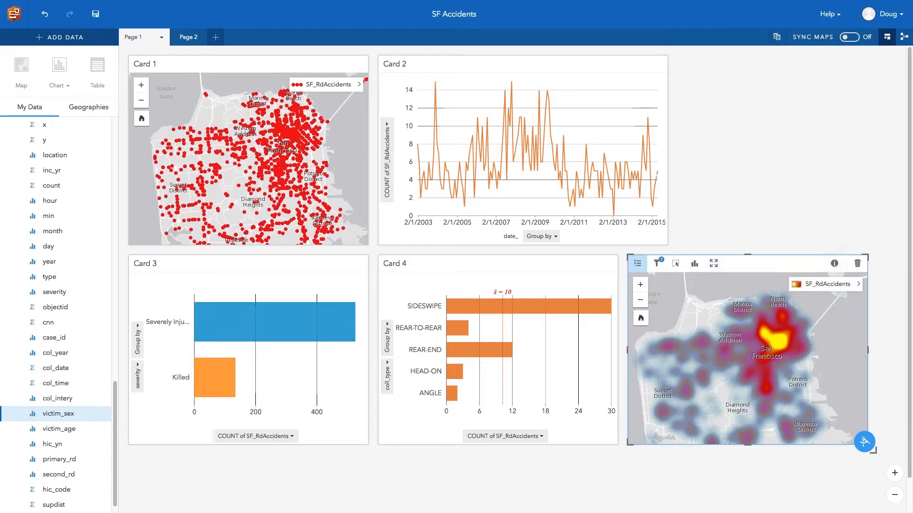
click(811, 185)
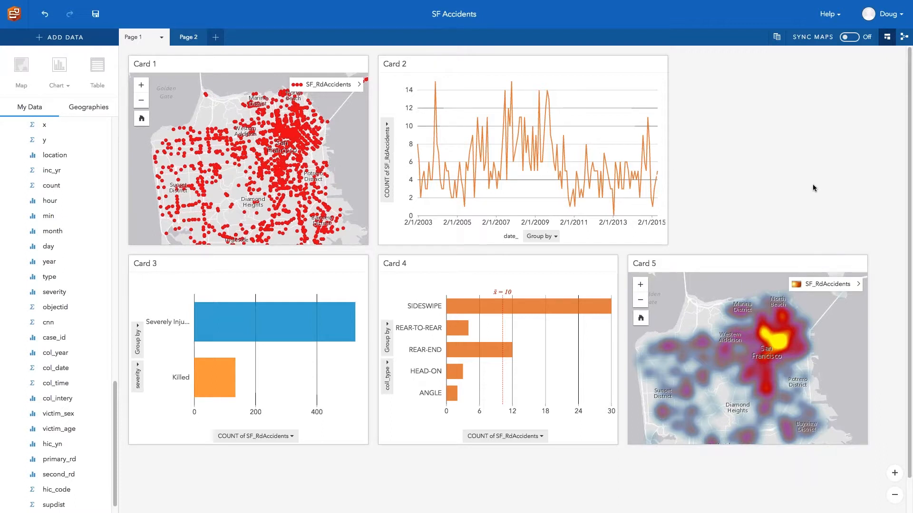
click(540, 66)
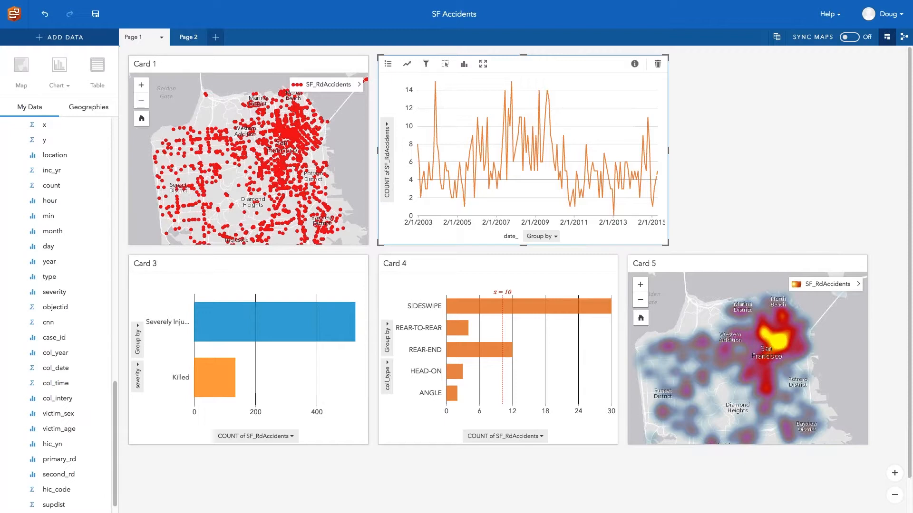
drag(668, 150, 868, 153)
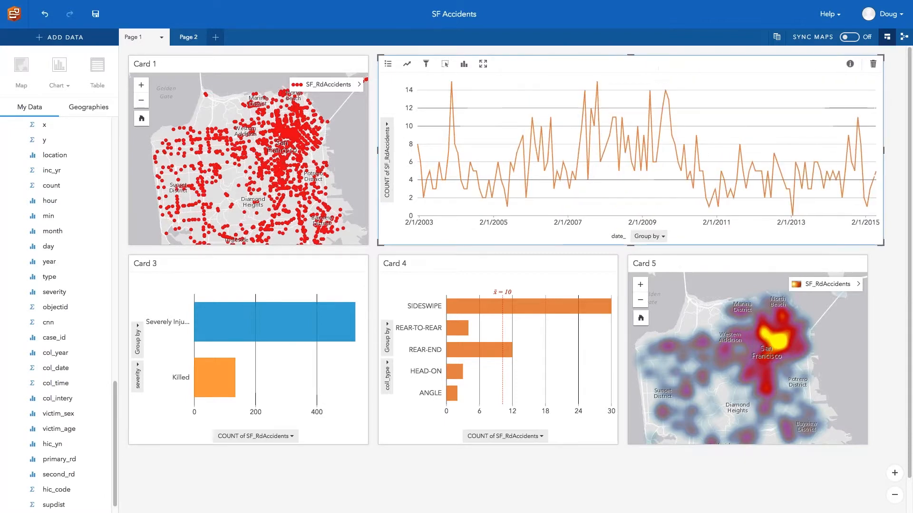
Select points on the date line chart to check the linked cards, and clear the selection.
click(592, 162)
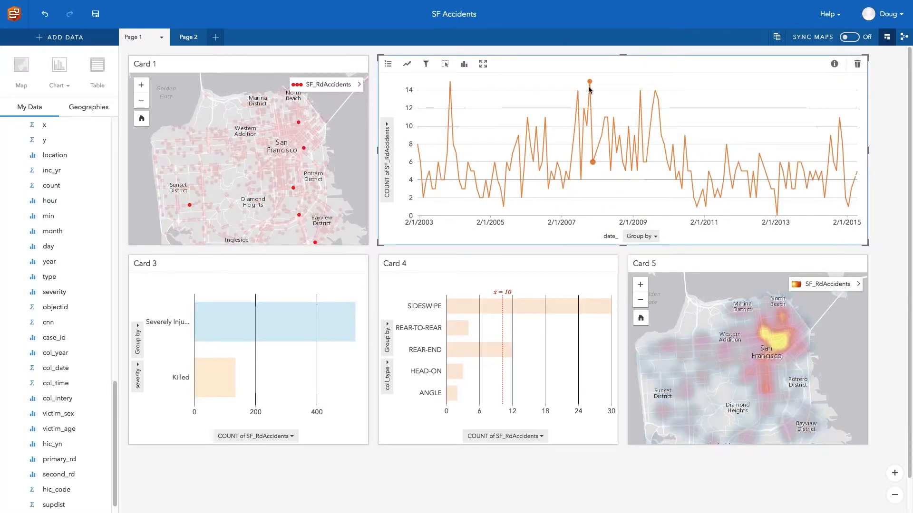
click(613, 88)
click(655, 90)
click(676, 162)
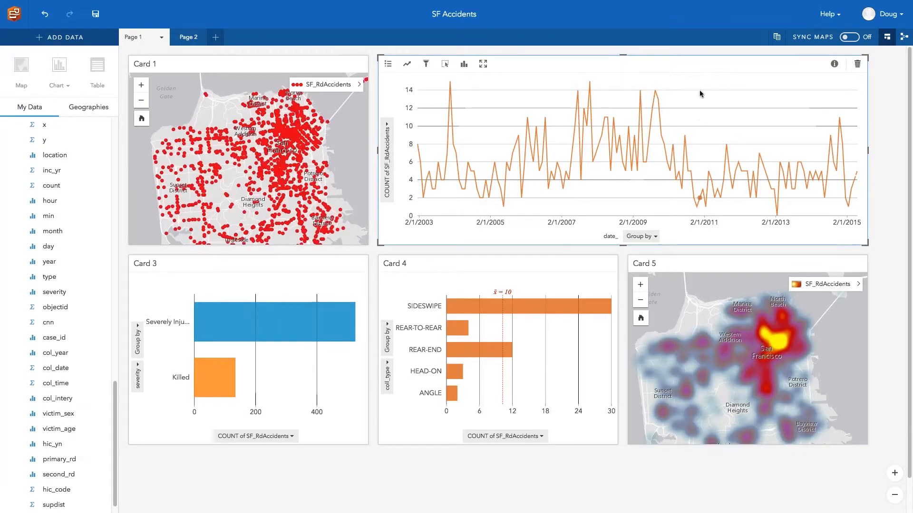
click(884, 107)
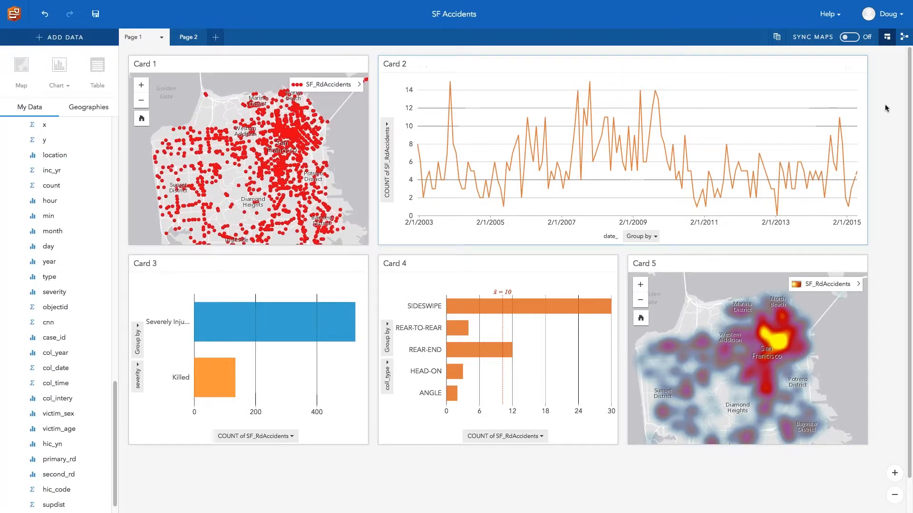
Show the analysis view of Page 1 and examine the workflow leading from SF_RdAccidents to each card.
click(900, 40)
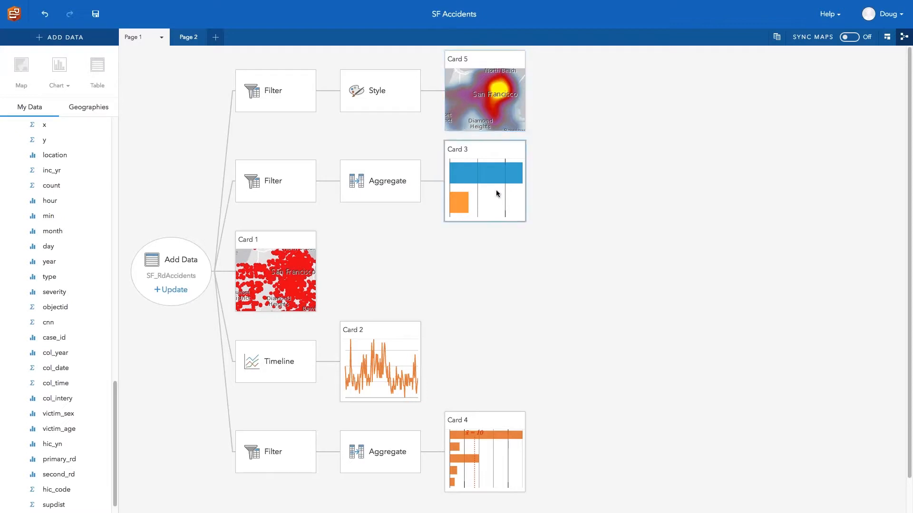
click(390, 339)
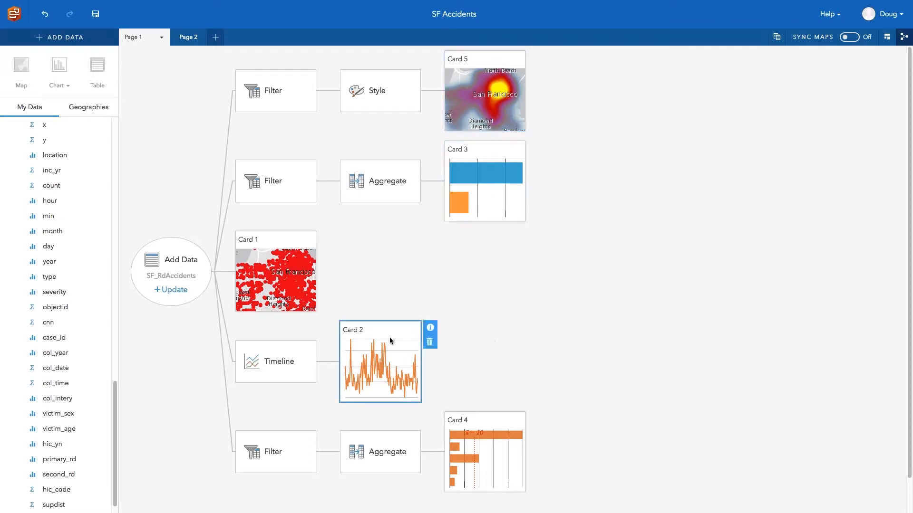
click(387, 252)
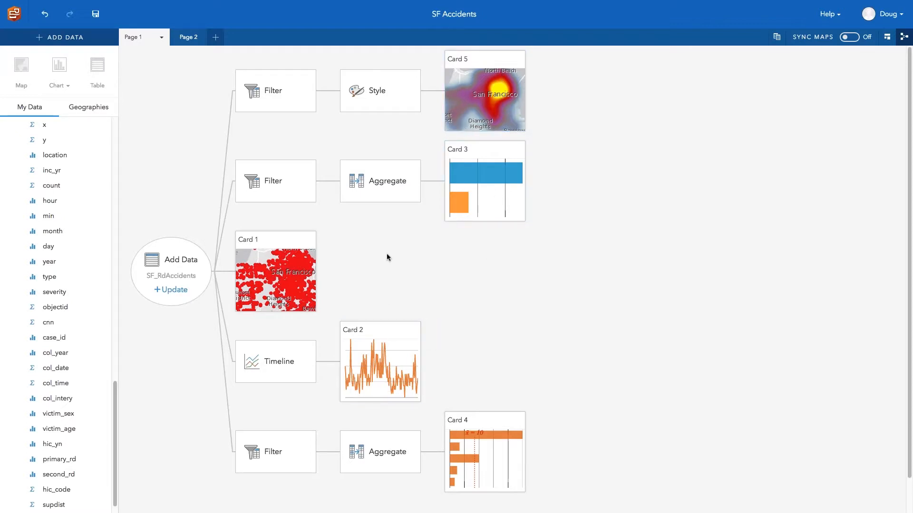
click(368, 196)
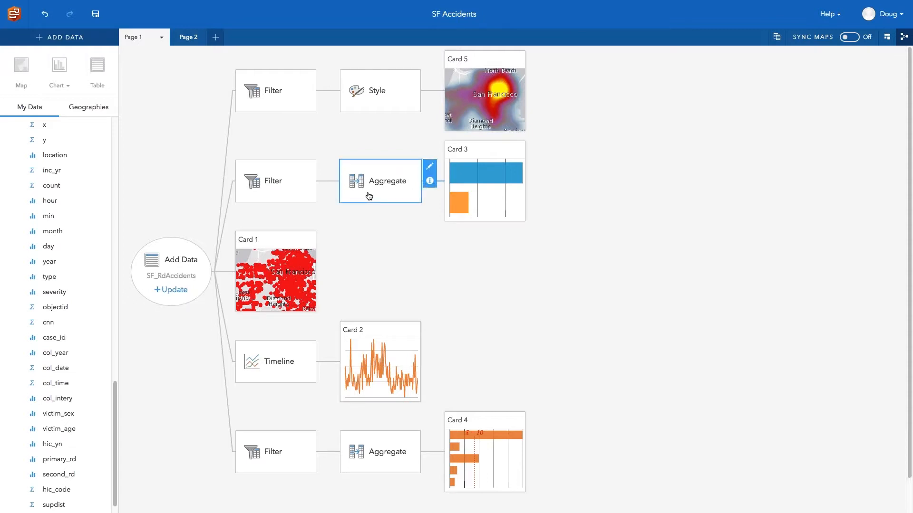
click(376, 236)
click(268, 245)
click(167, 377)
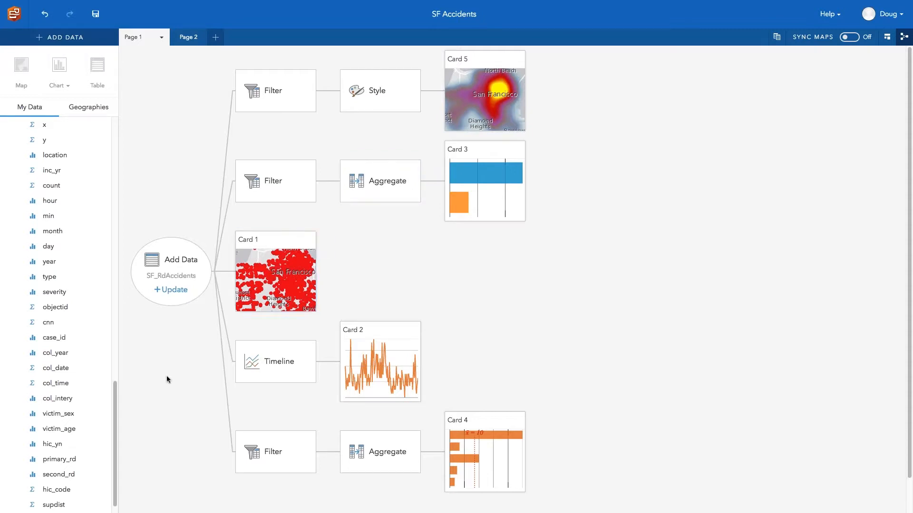
View the Replace Data options for SF_RdAccidents, close them without updating, and return to the page's card view.
click(170, 290)
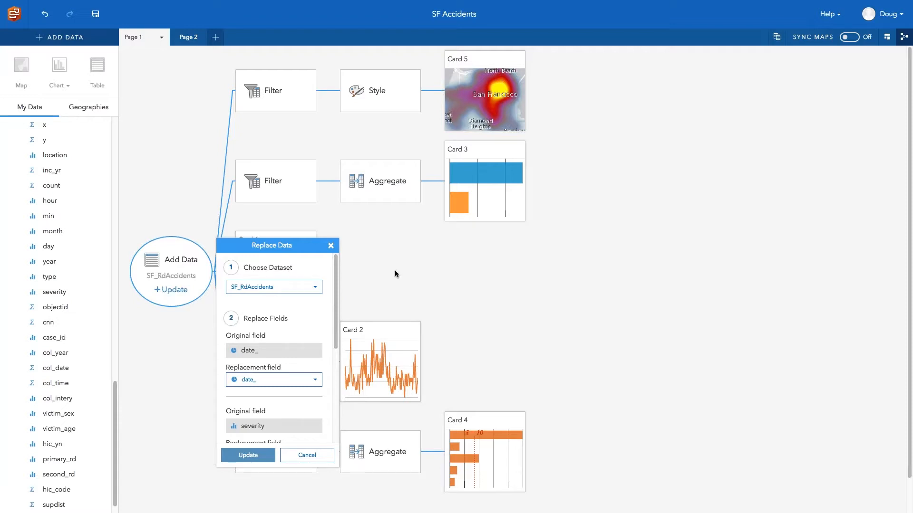
click(331, 246)
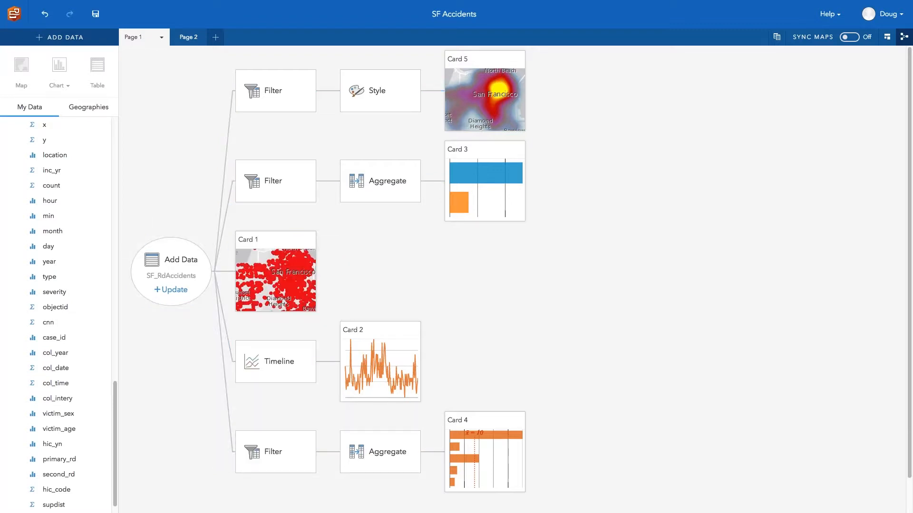
click(888, 38)
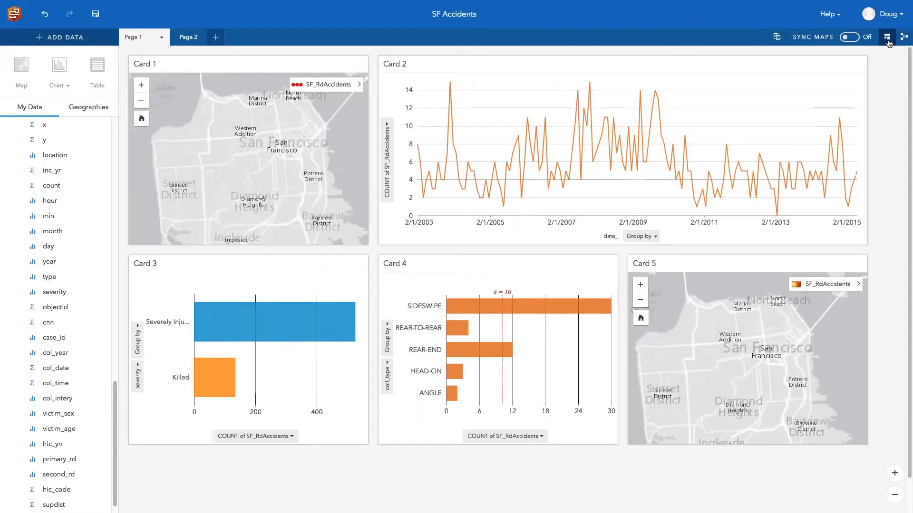
Rename Page 1 of the workbook as "SF page 1".
mouse_move(794, 64)
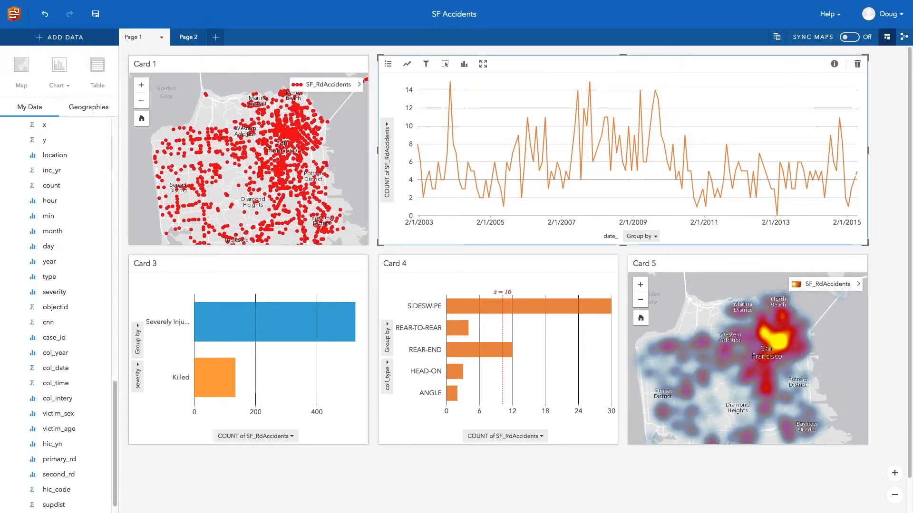
double_click(142, 38)
text(SF)
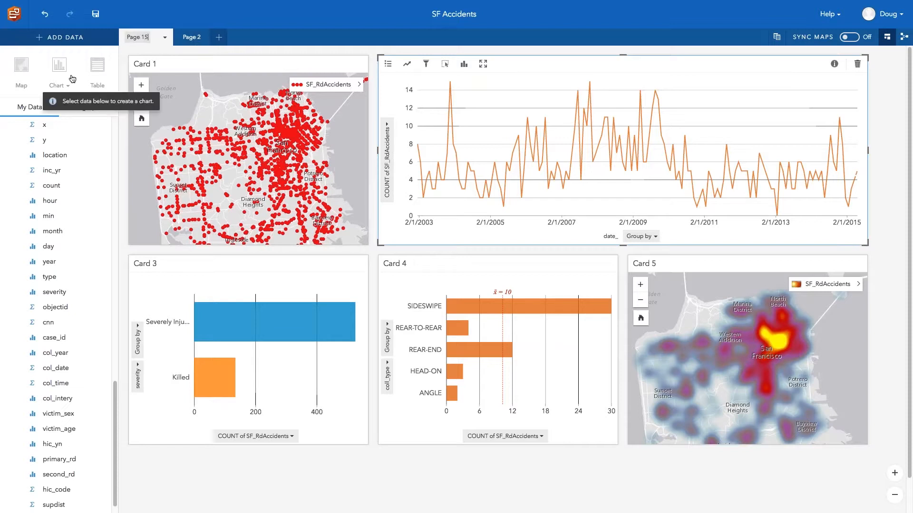
key(BackSpace)
key(BackSpace)
key(BackSpace)
key(BackSpace)
key(BackSpace)
key(BackSpace)
key(BackSpace)
key(BackSpace)
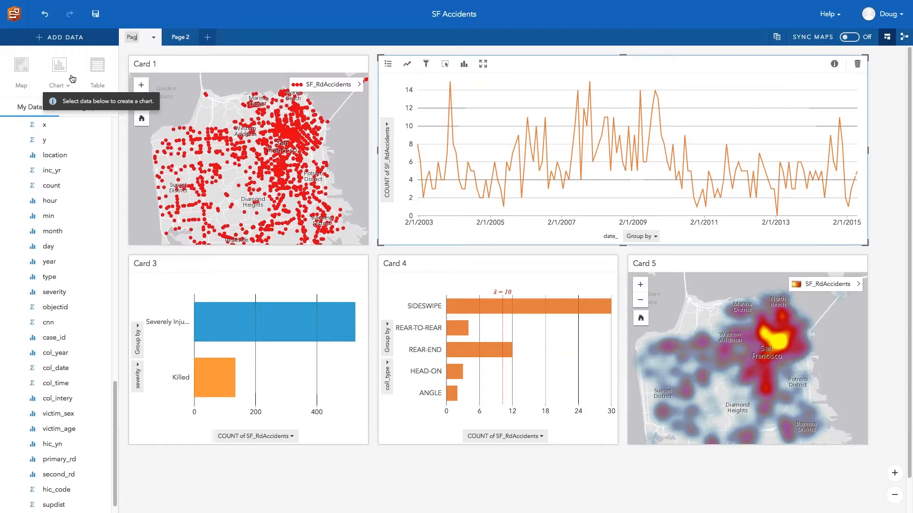
text(SF page 1)
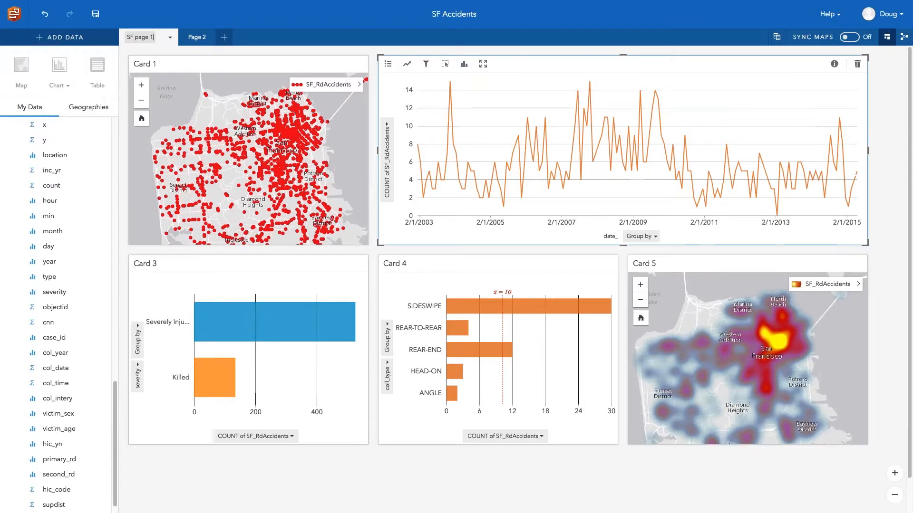
click(201, 64)
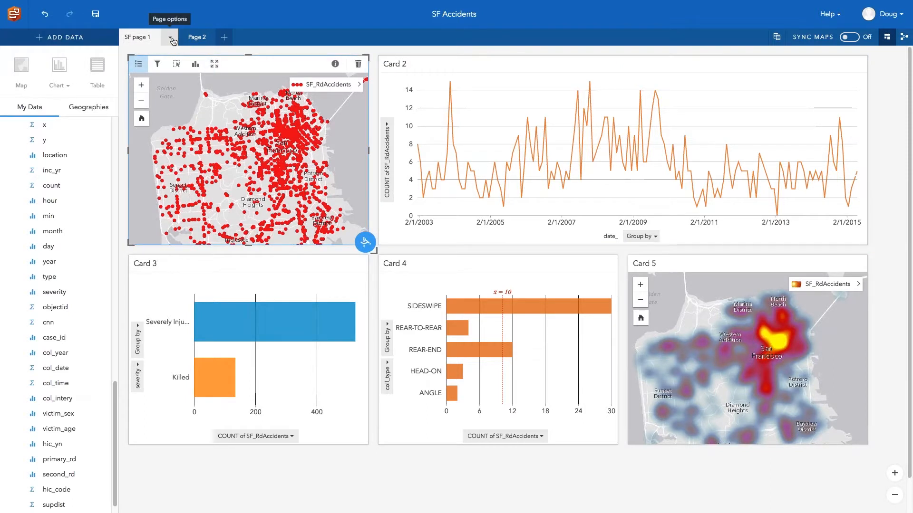
Share SF page 1 with the title "SF Accidents SF page 1" and the insights tag, selecting no audience.
click(171, 38)
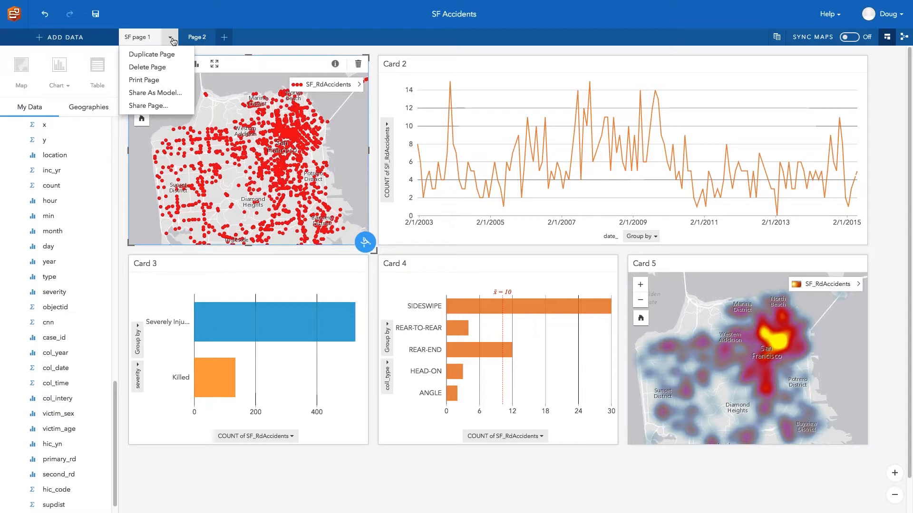
click(162, 106)
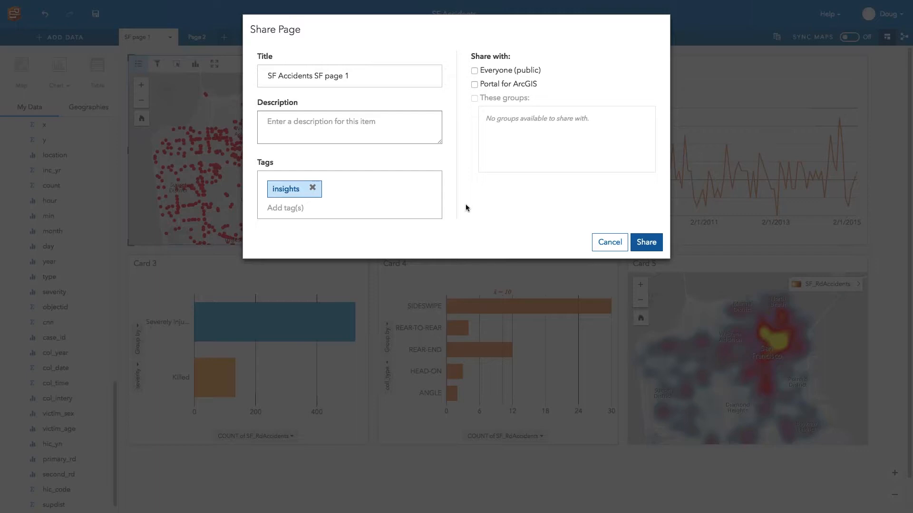
click(654, 244)
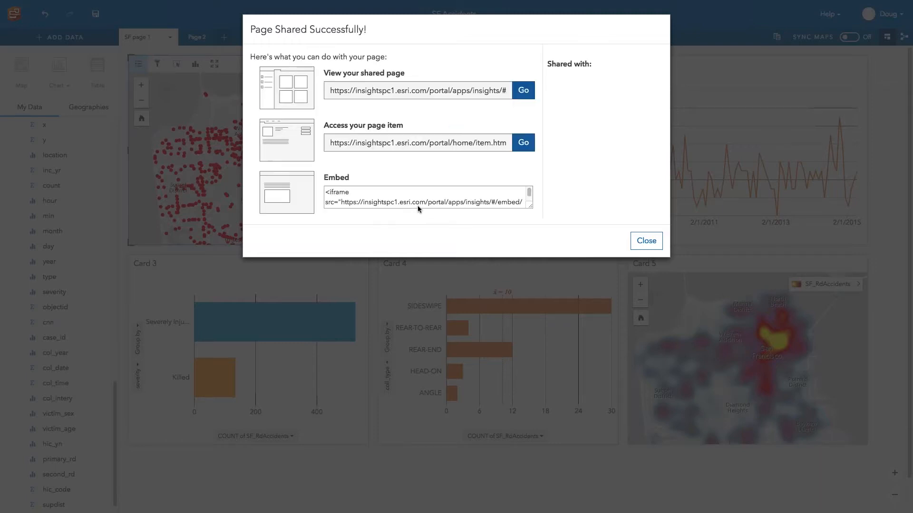
Highlight the embed code offered for the shared page, clear the highlight, and open the shared page for viewing.
mouse_move(326, 192)
mouse_down()
mouse_move(456, 212)
mouse_move(328, 185)
mouse_up()
click(466, 205)
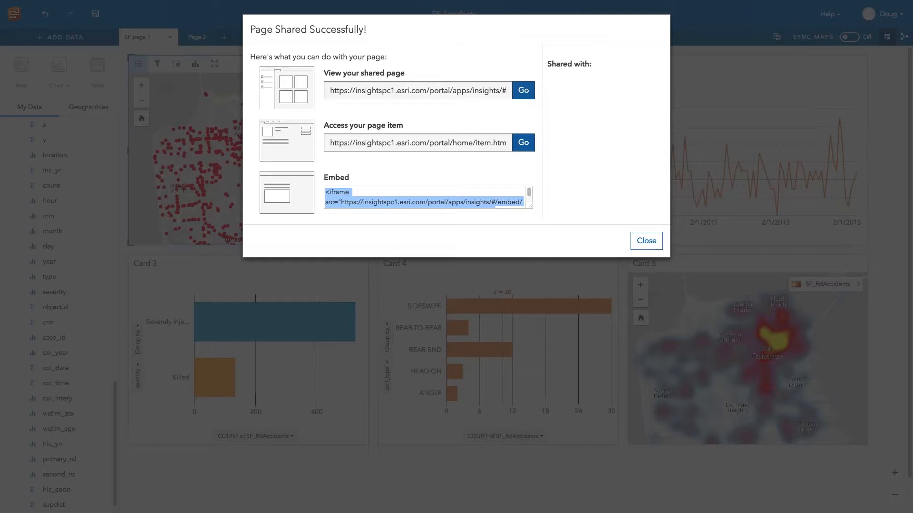
click(384, 200)
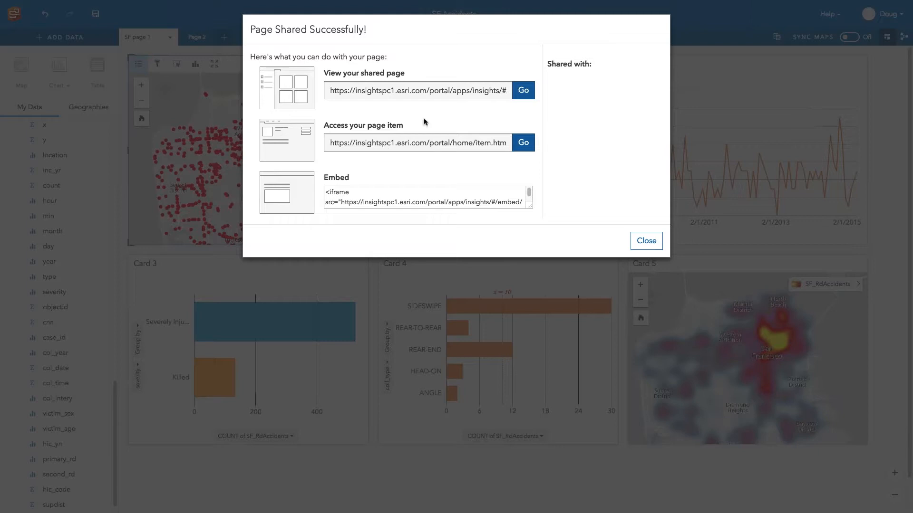
click(522, 91)
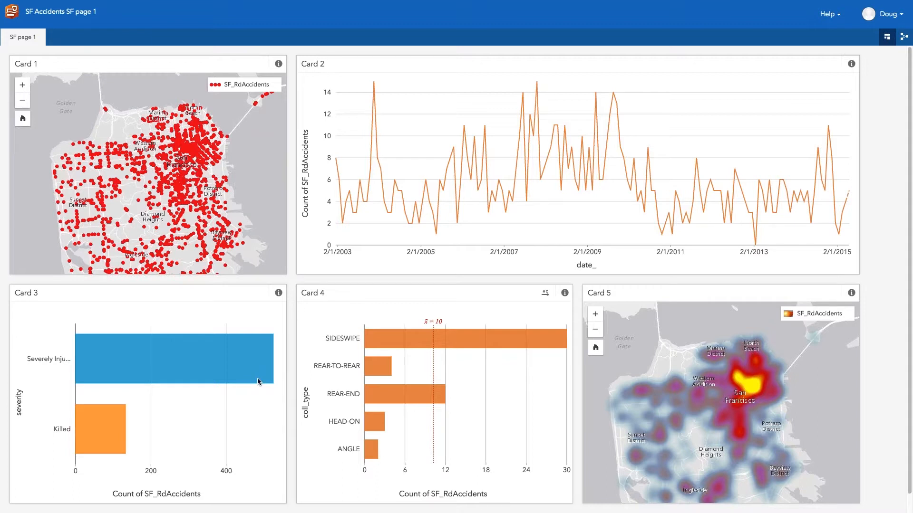
Select individual points on the shared page's date line chart to check how the accident map responds.
click(464, 126)
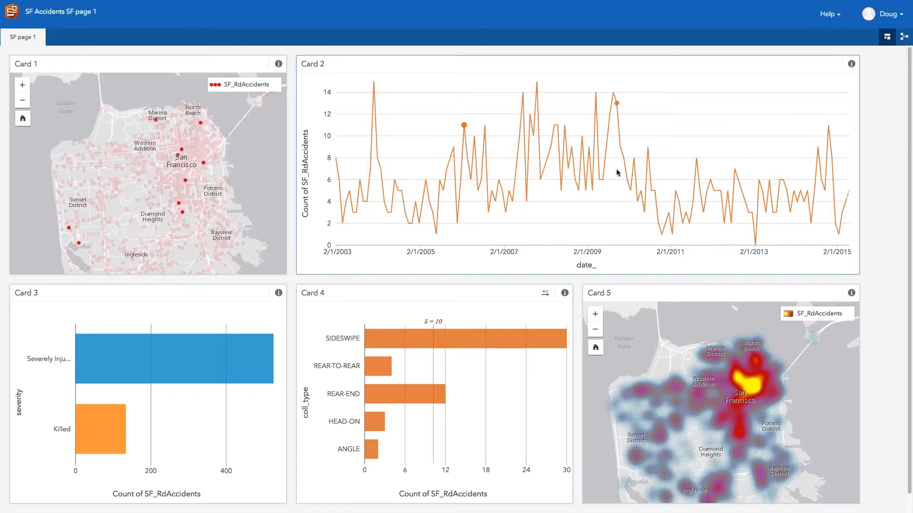
click(631, 189)
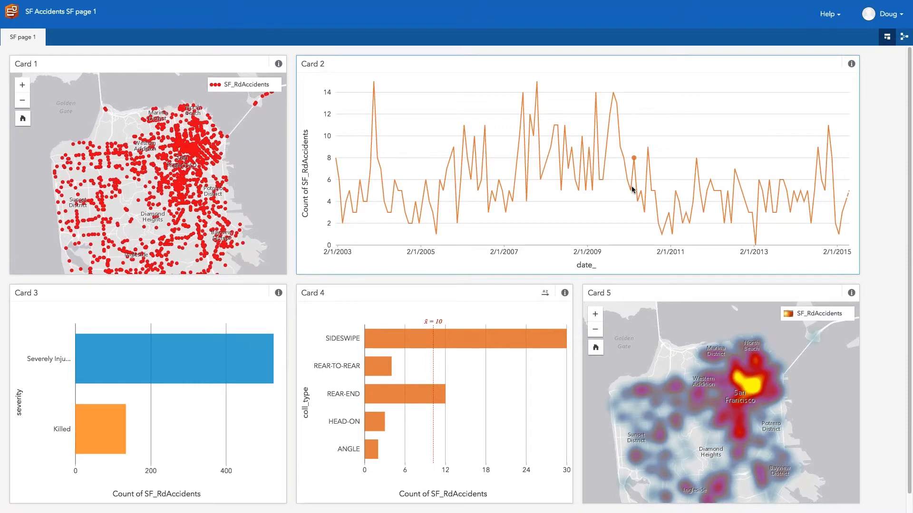
click(666, 223)
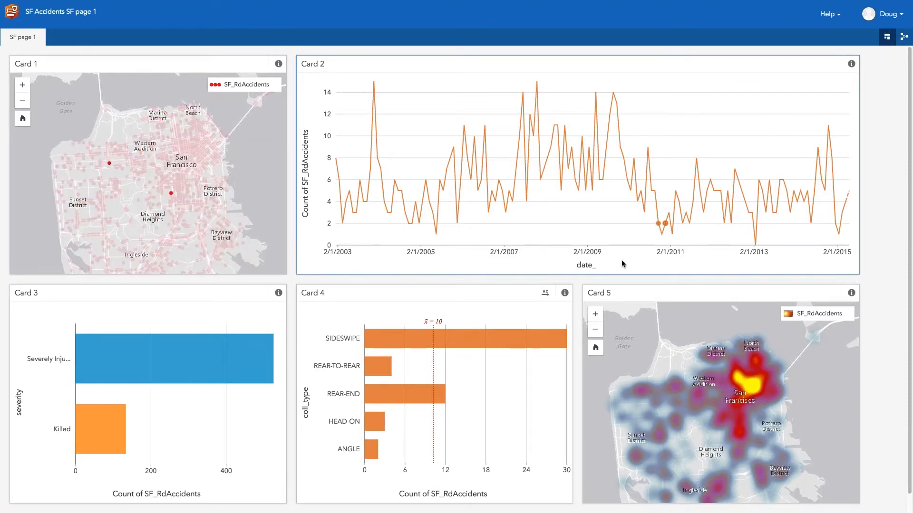
Select the SIDESWIPE, REAR-TO-REAR, REAR-END and HEAD-ON bars in turn to check their accidents on the linked map.
click(395, 341)
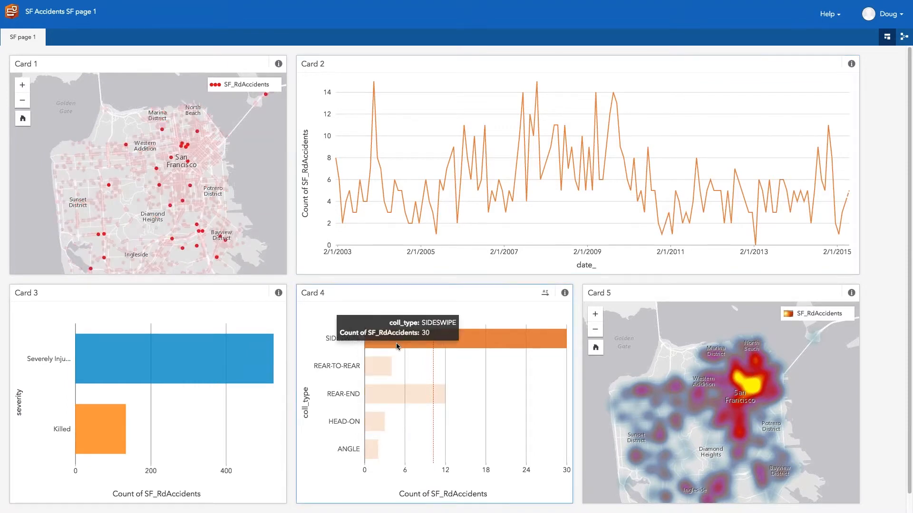
click(487, 340)
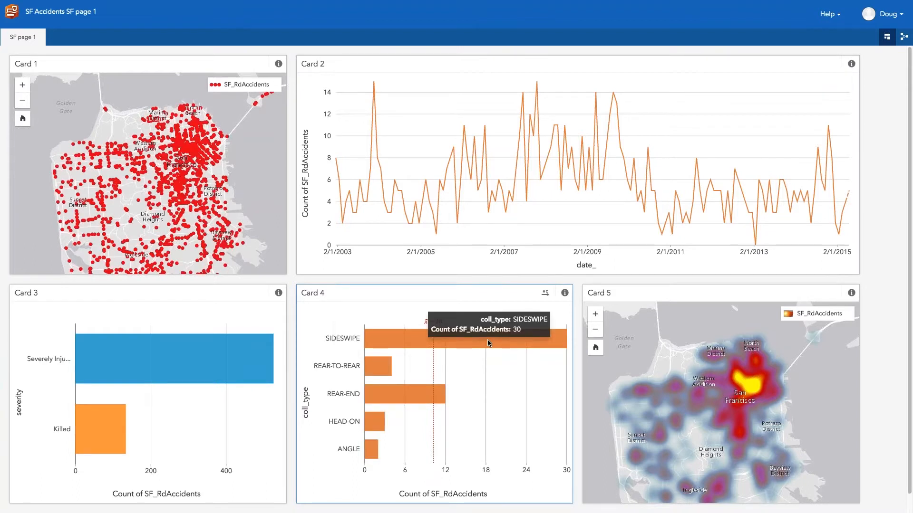
click(488, 341)
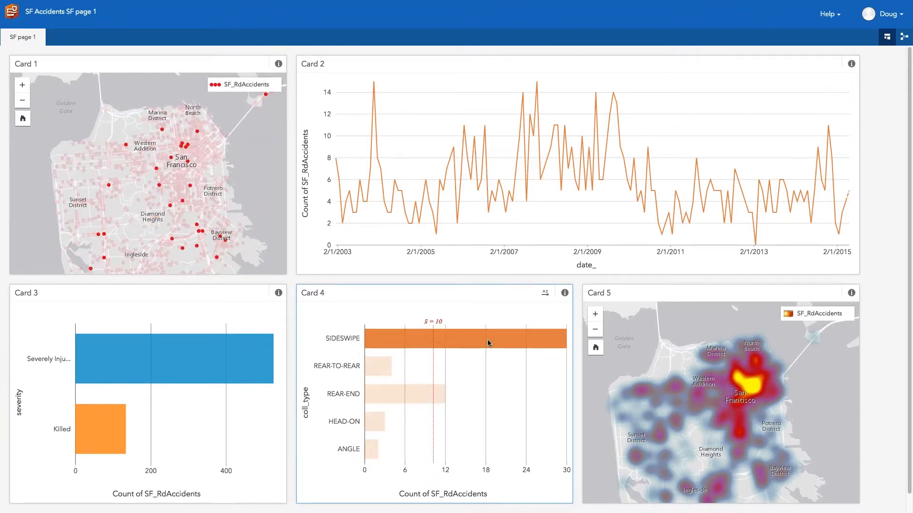
click(377, 372)
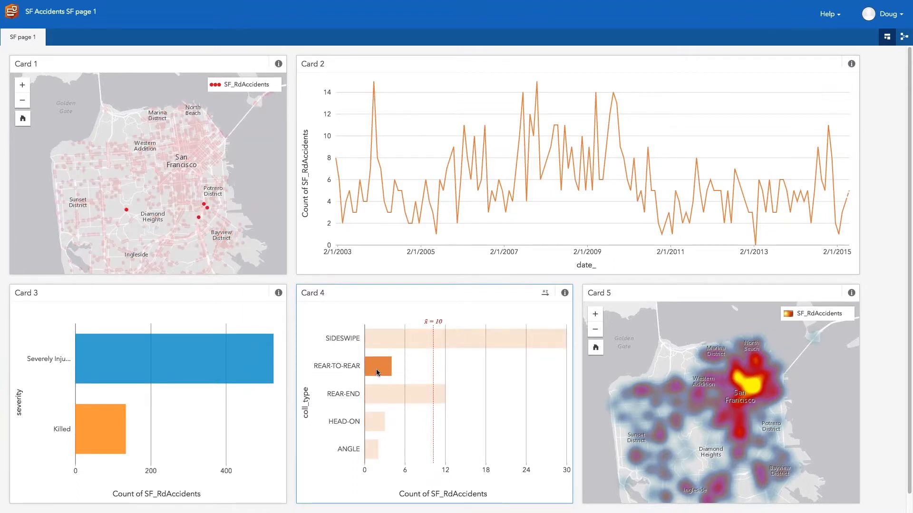
click(382, 400)
click(374, 421)
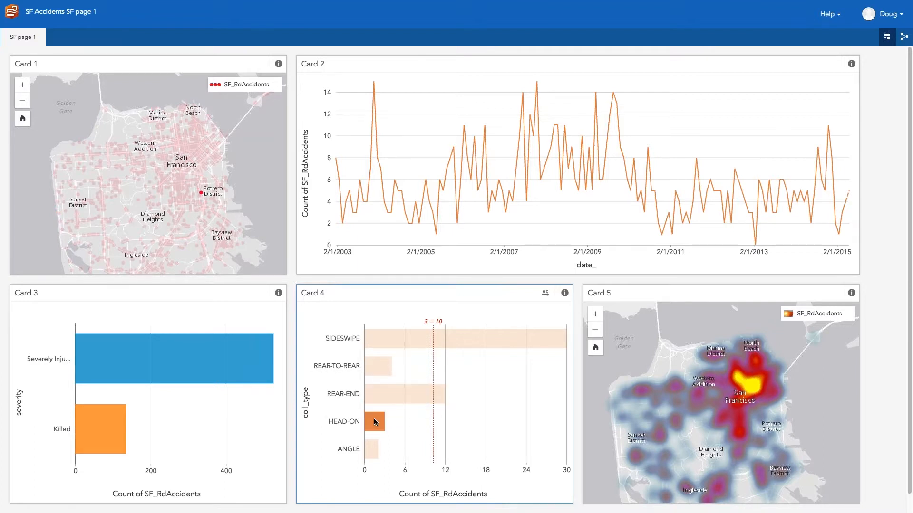
Select the Killed and Severely Injured bars in turn to check the linked cards, and clear the selection.
click(107, 429)
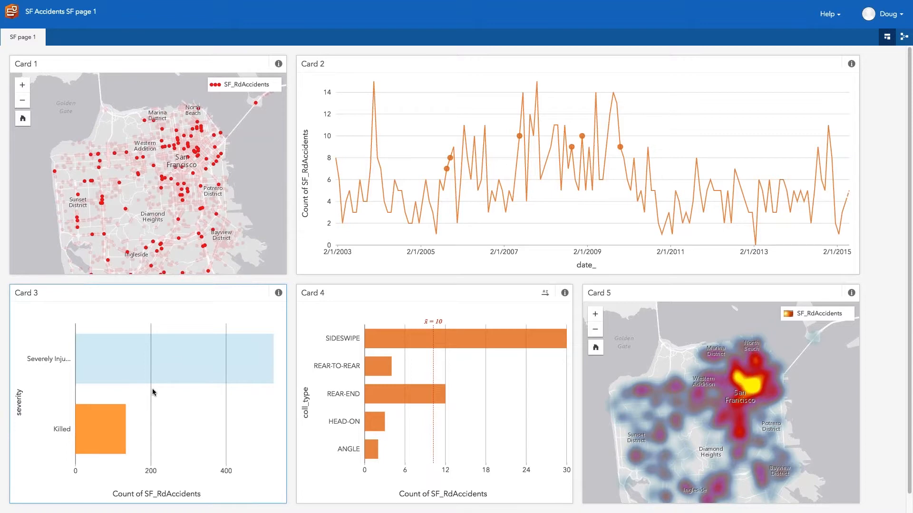
click(175, 358)
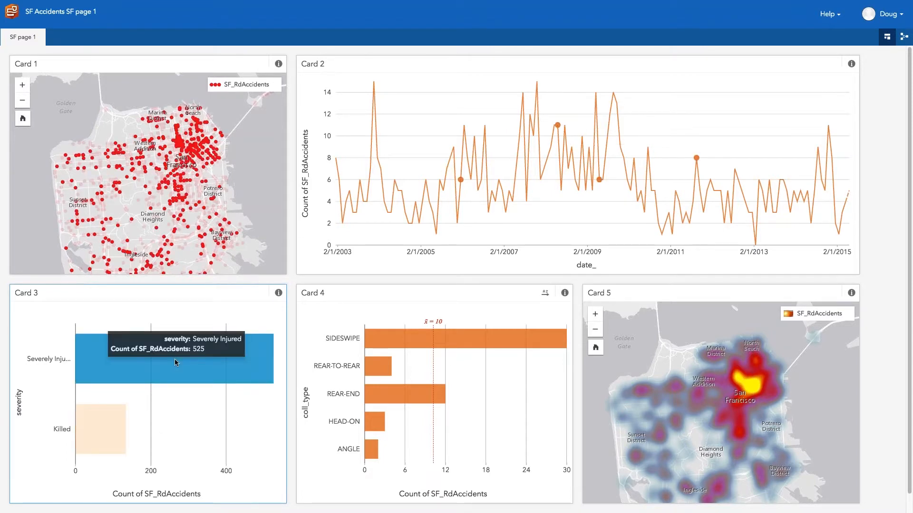
click(723, 438)
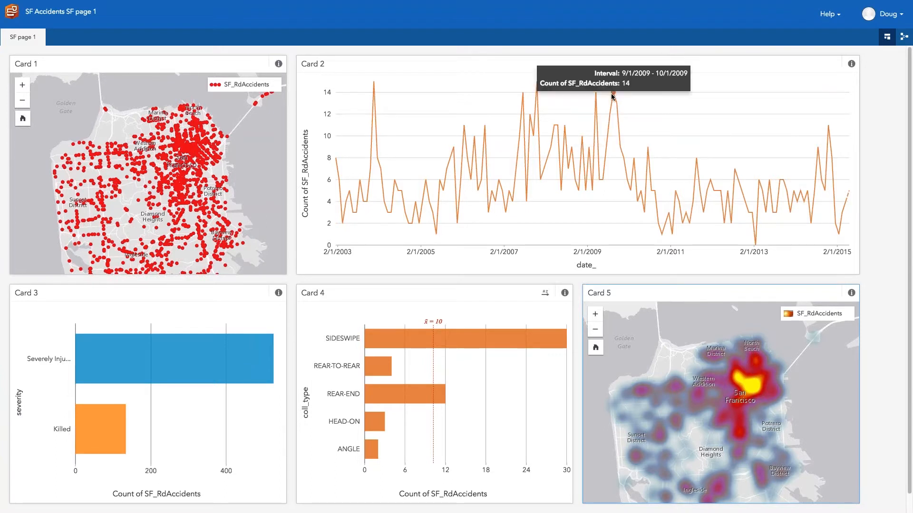
Inspect points between 2009 and 2013 on the date line chart, checking the linked map, and clear the selection.
mouse_move(612, 97)
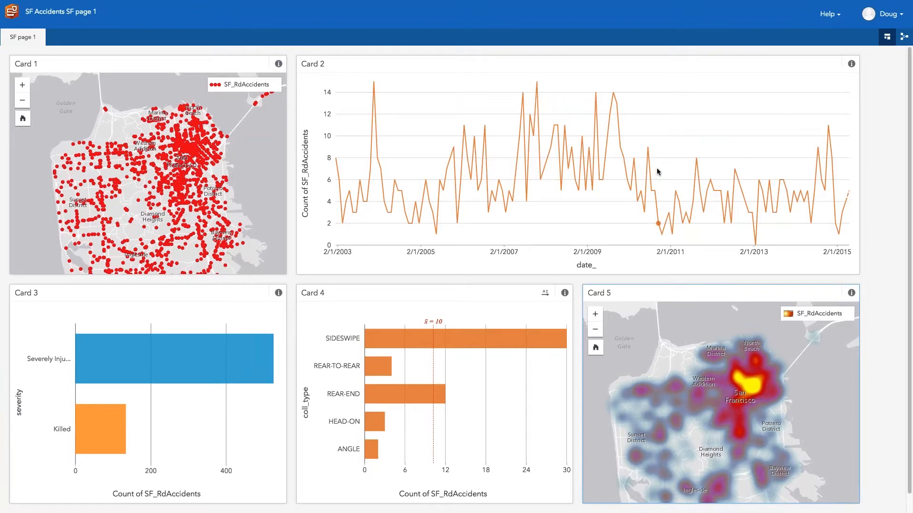
click(675, 197)
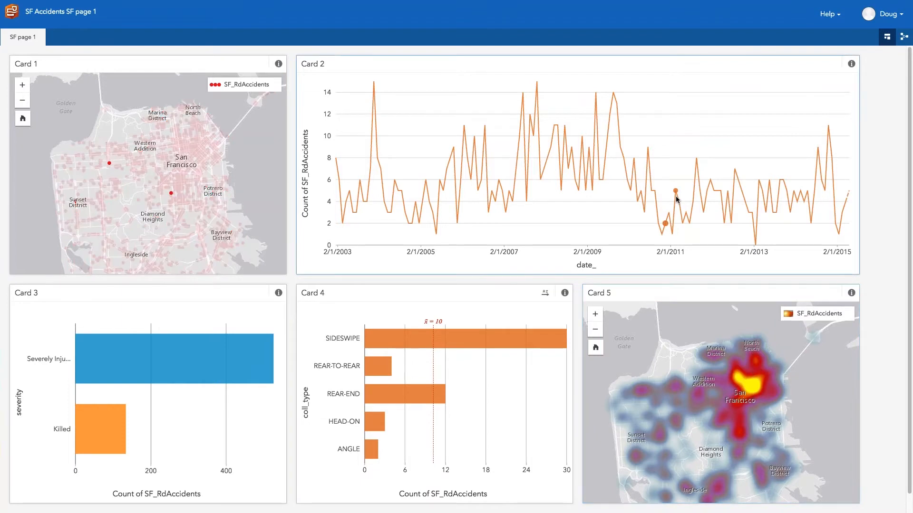
click(690, 220)
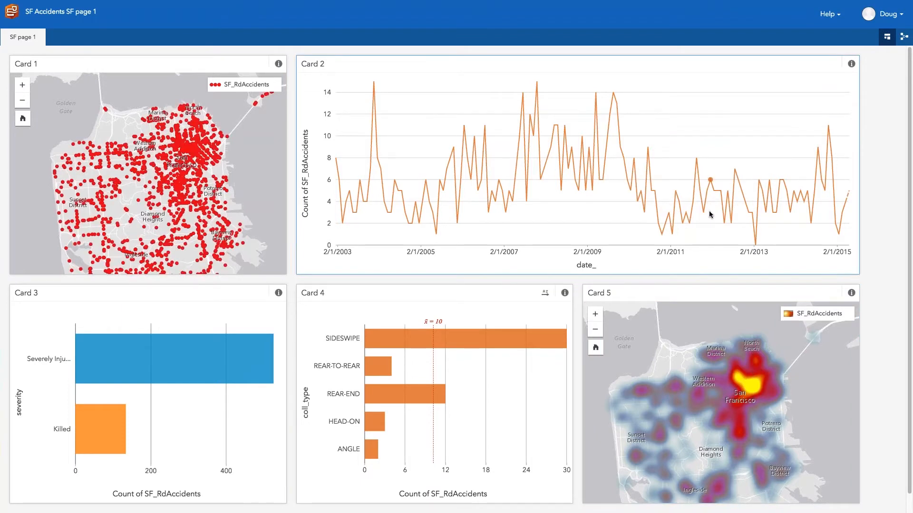
click(709, 182)
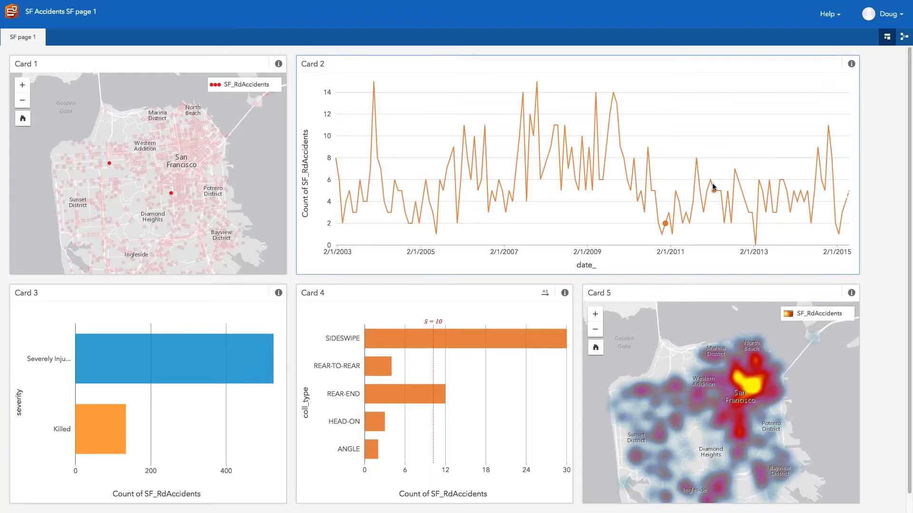
click(737, 178)
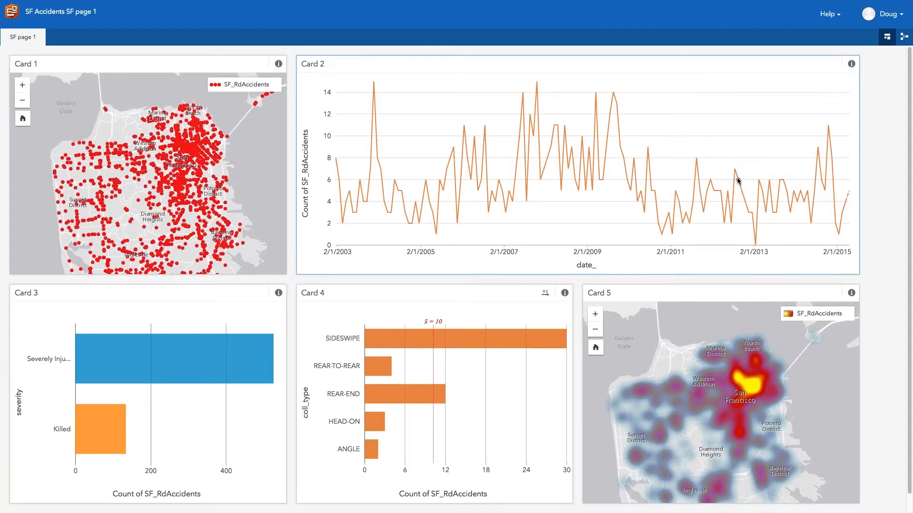
click(746, 208)
click(756, 240)
click(755, 231)
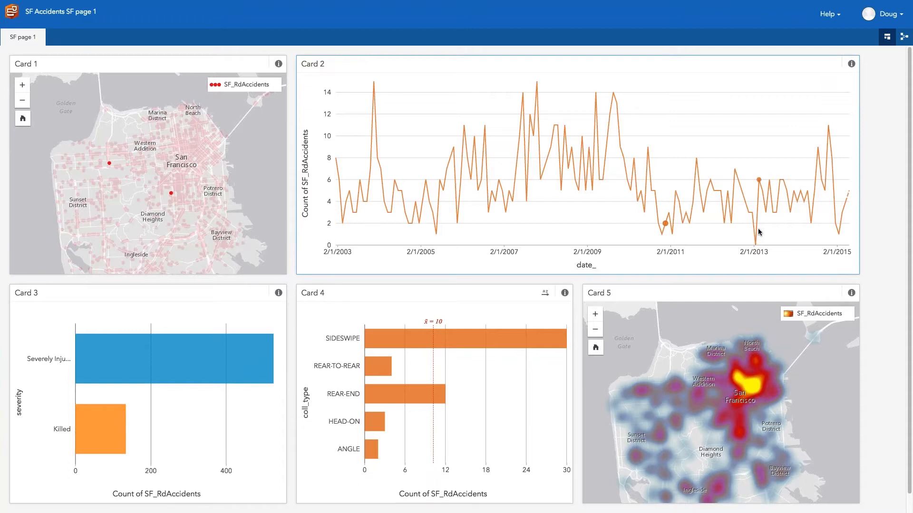
click(758, 229)
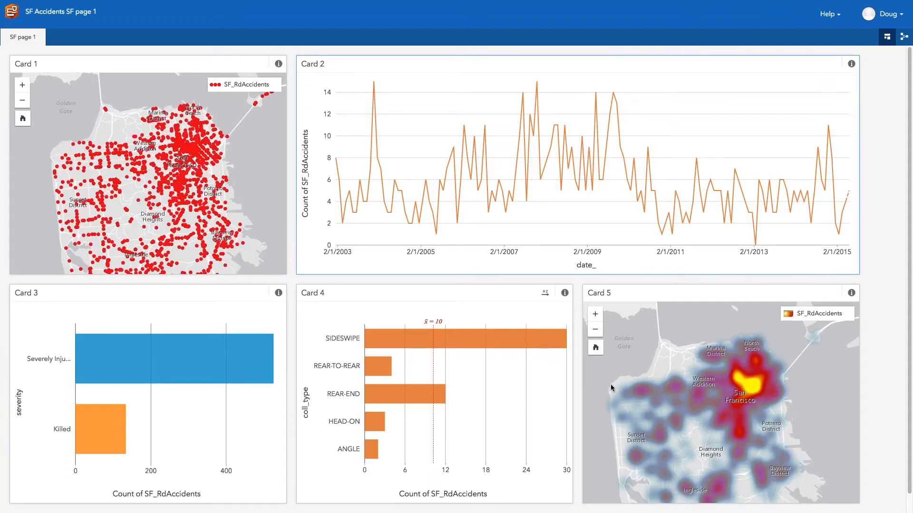
Exit the browser's full-screen mode while the shared page is open.
mouse_move(532, 328)
mouse_move(352, 4)
click(116, 7)
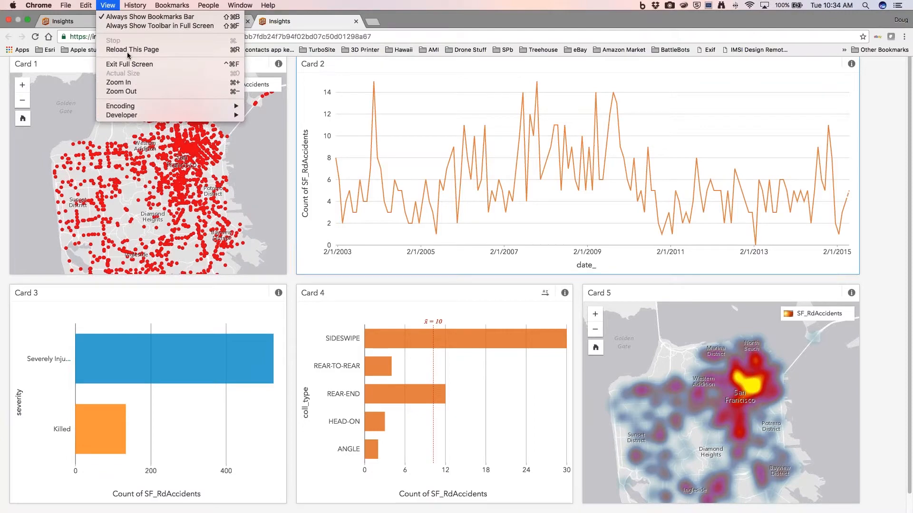
click(145, 67)
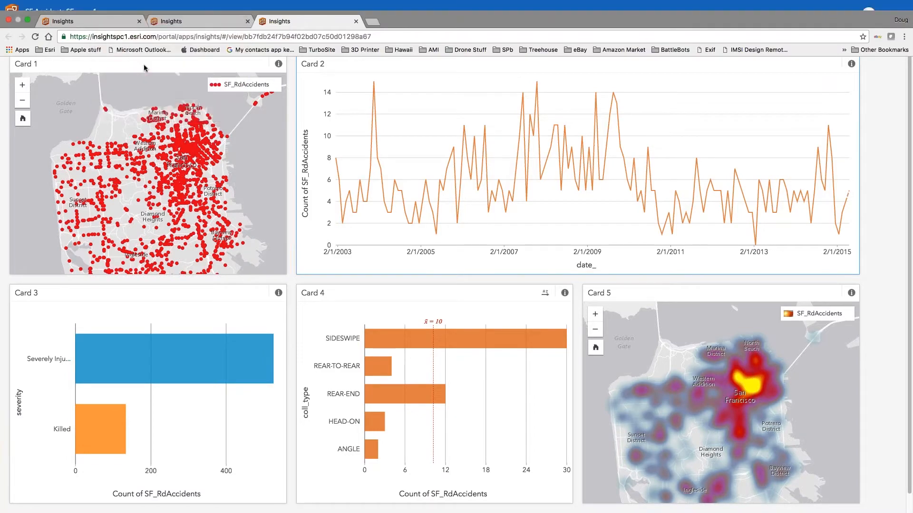